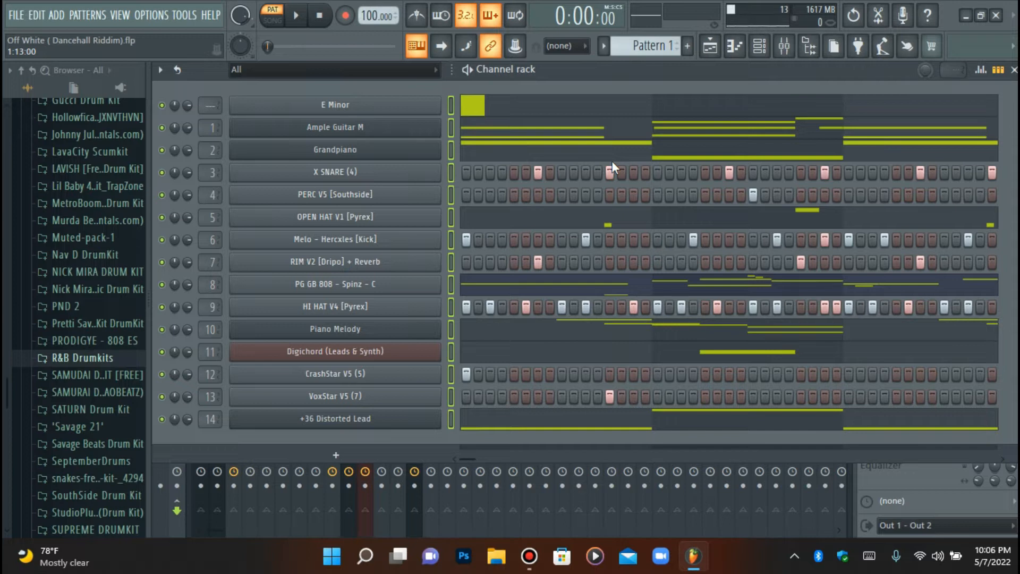
Step: Check the root notes and channel settings of the Ample Guitar M and Grandpiano channels
left_click(784, 47)
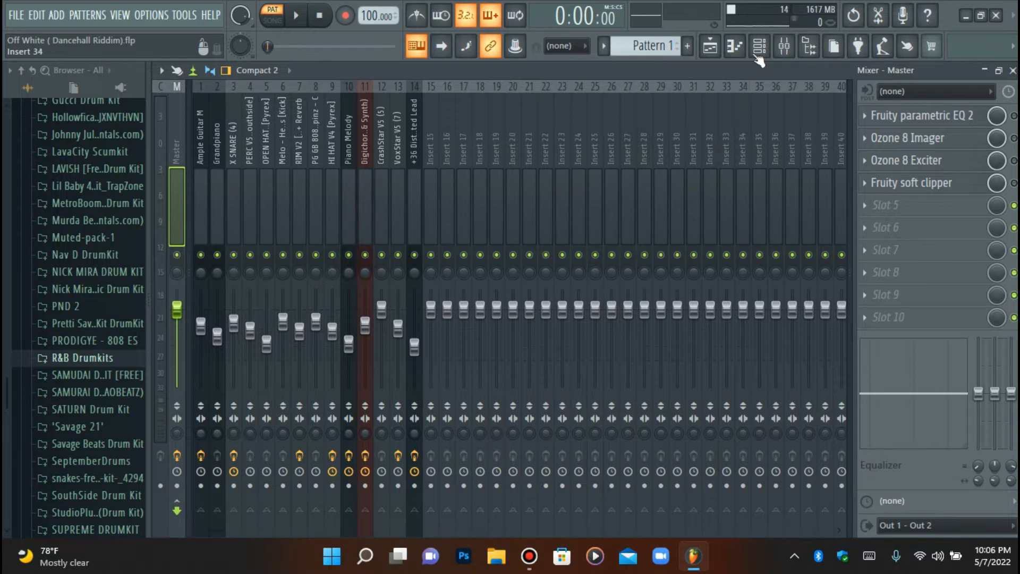
left_click(759, 46)
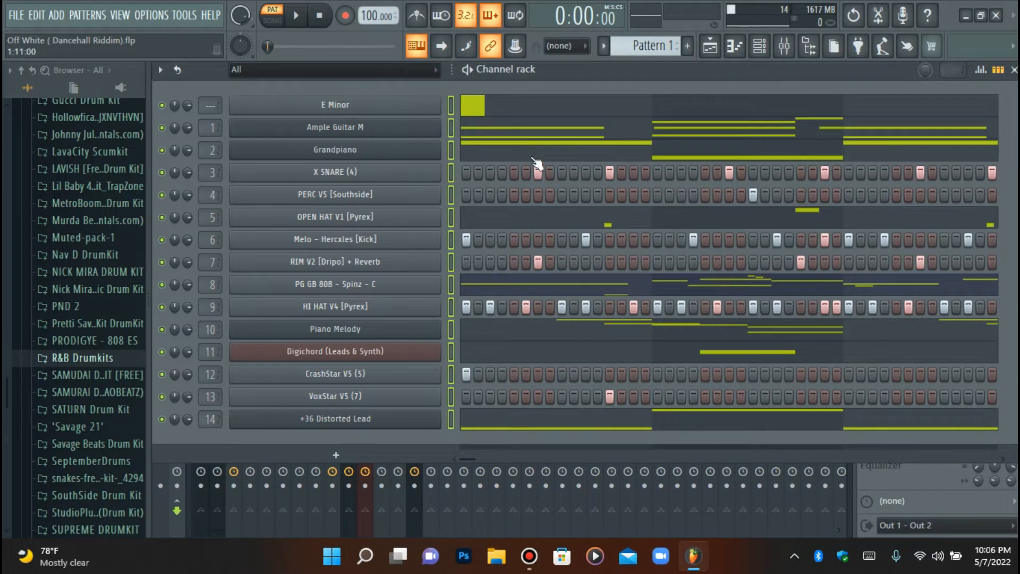
left_click(395, 128)
left_click_drag(349, 88, 478, 121)
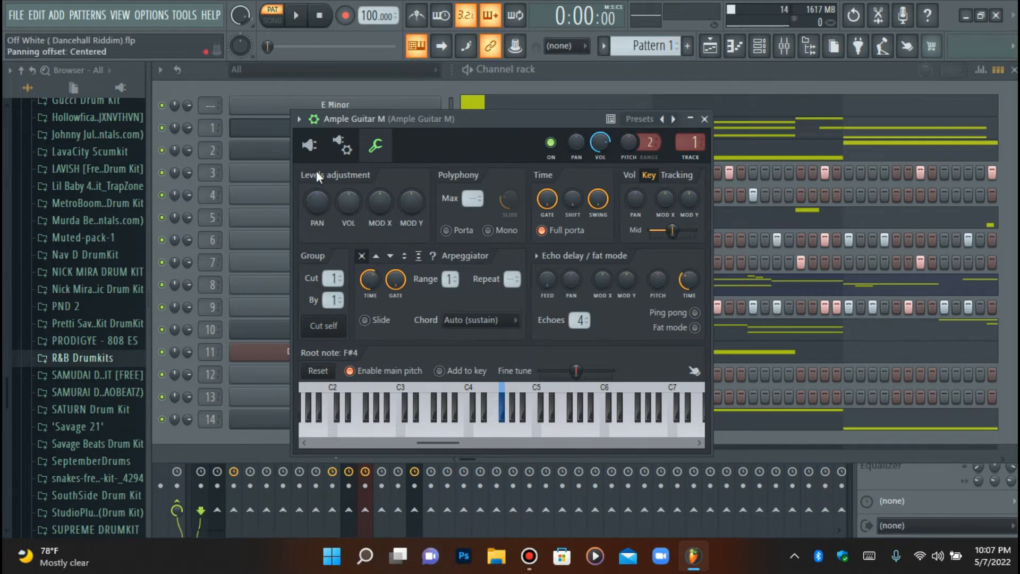
left_click(281, 128)
left_click(327, 153)
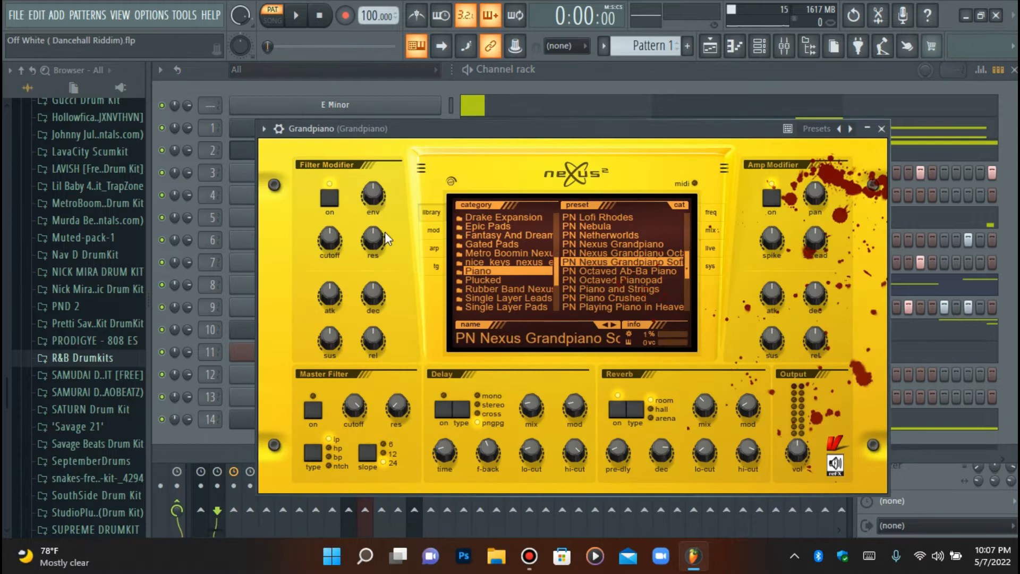
left_click(276, 128)
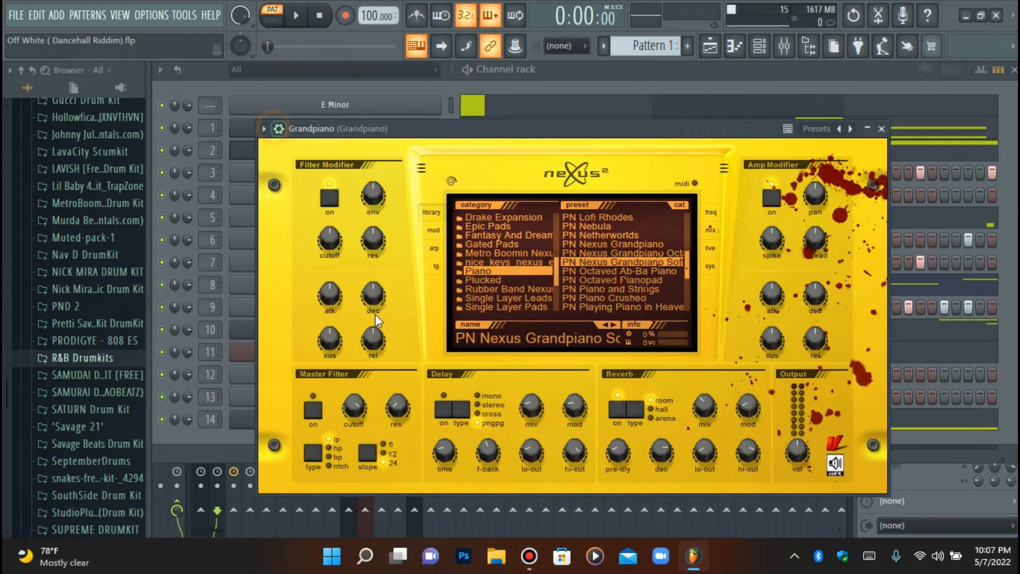
left_click(280, 130)
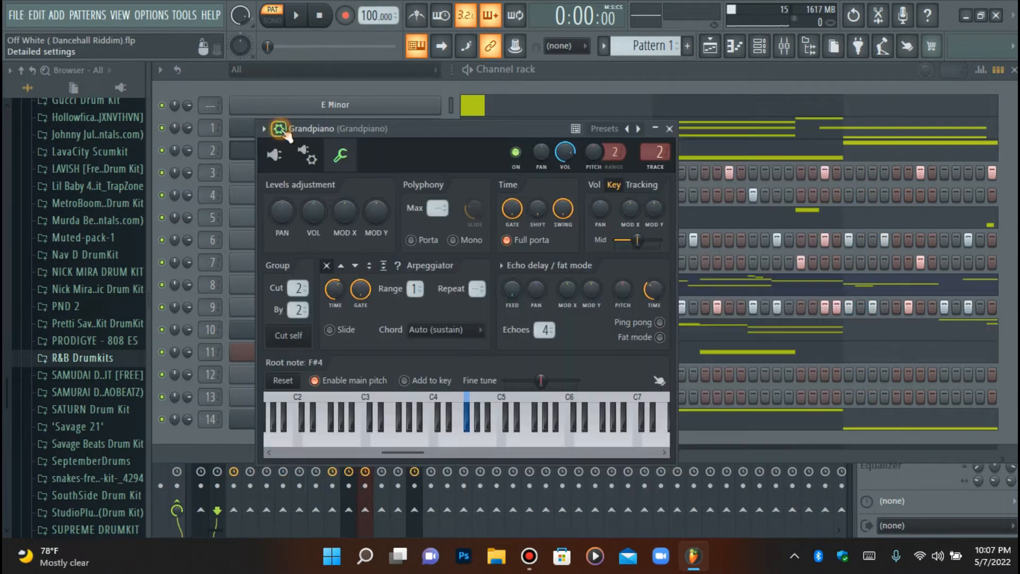
left_click(240, 154)
Step: Check the root notes in the Piano Melody and Digichord (Leads & Synth) channel settings
left_click(351, 332)
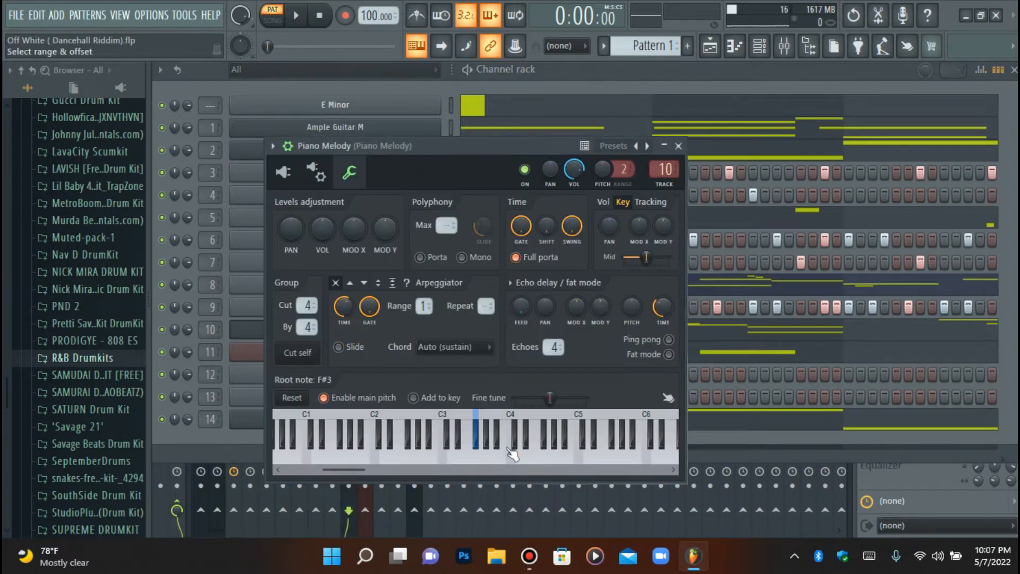
left_click(262, 330)
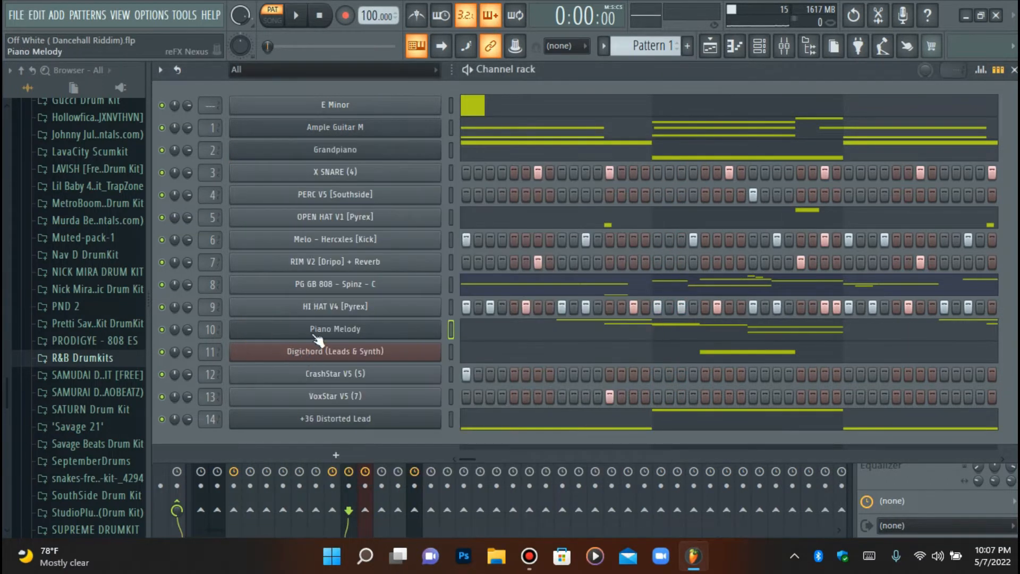
left_click(313, 353)
left_click(298, 196)
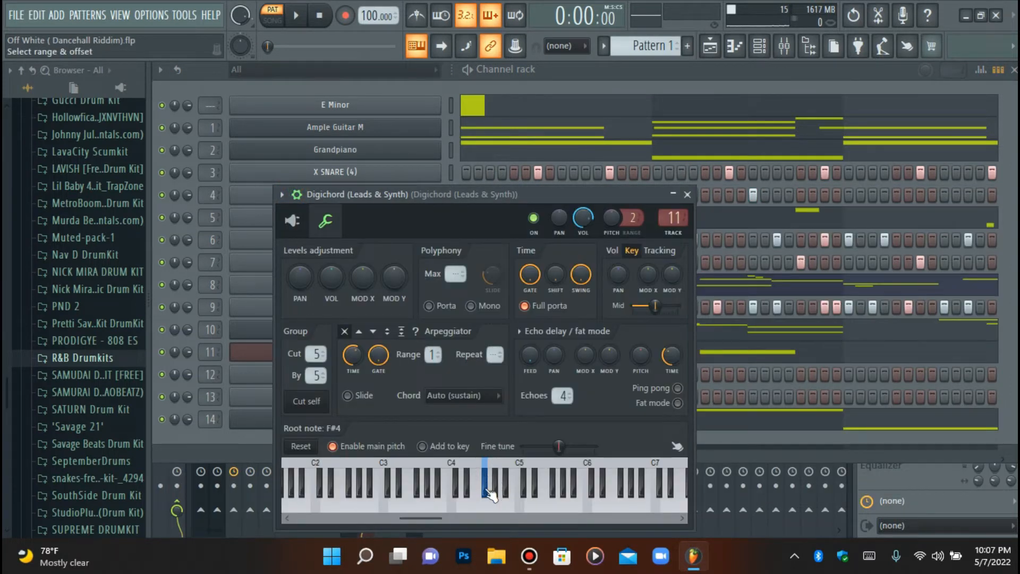
left_click(270, 354)
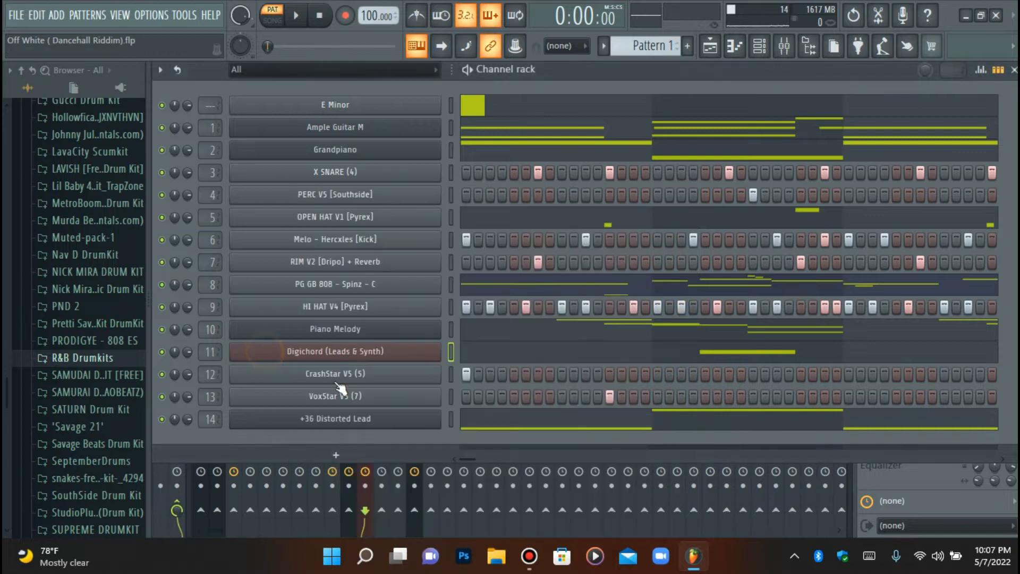
left_click(326, 353)
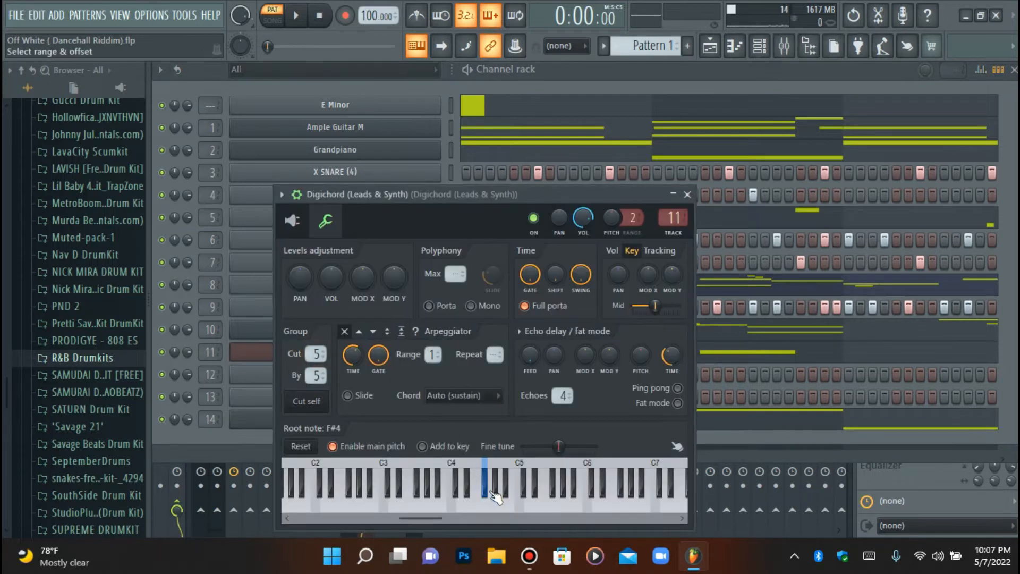
left_click(268, 353)
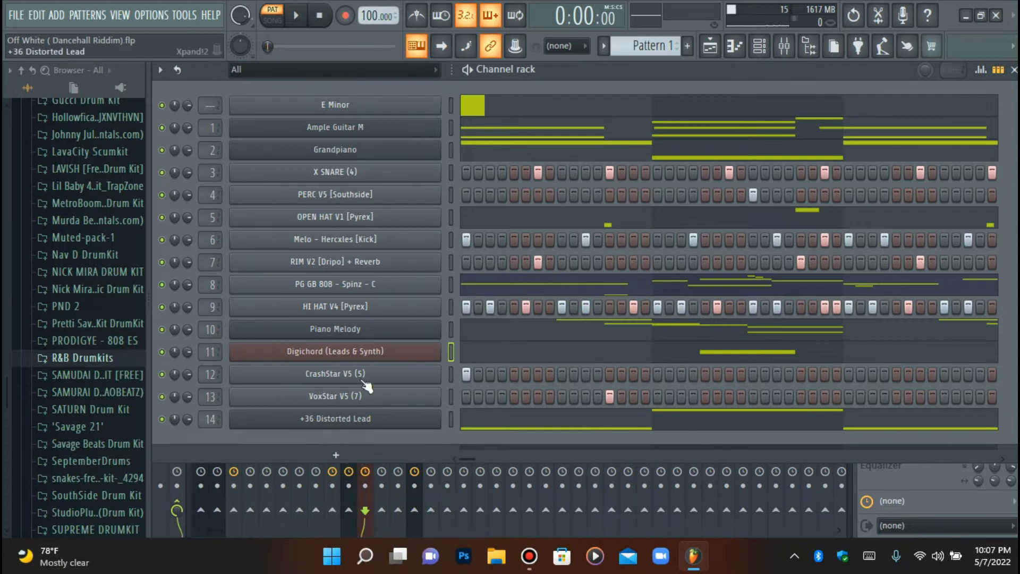
Step: Inspect the channel settings and volume envelope of the PG GB 808 - Spinz - C channel
left_click(351, 286)
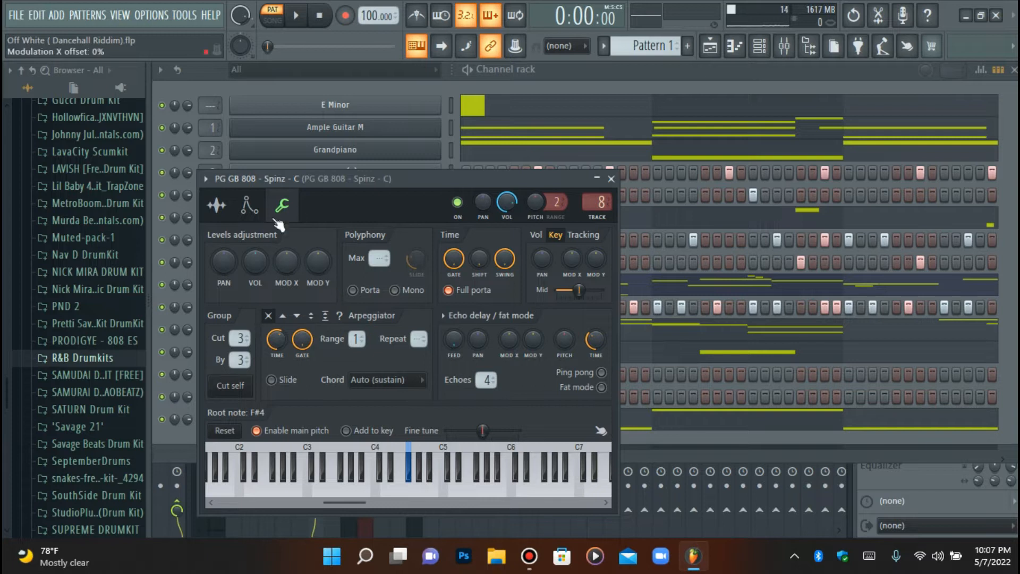
left_click_drag(378, 182, 429, 184)
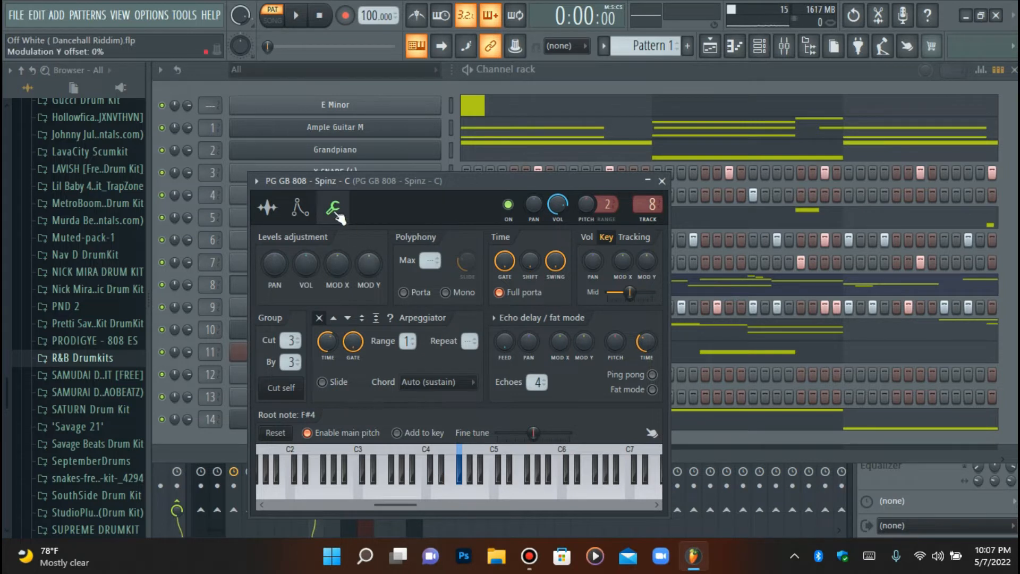
left_click(298, 209)
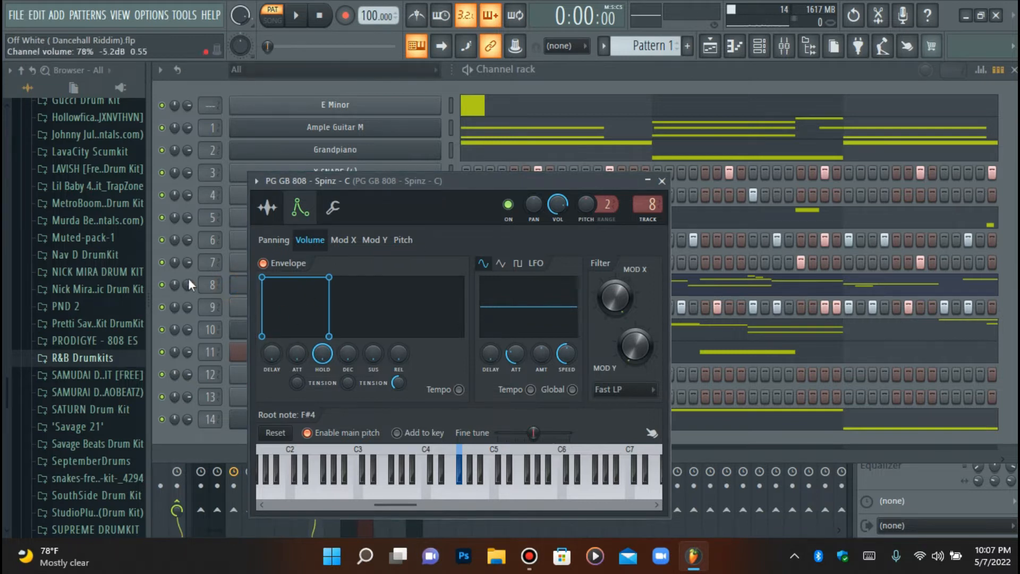
left_click(236, 292)
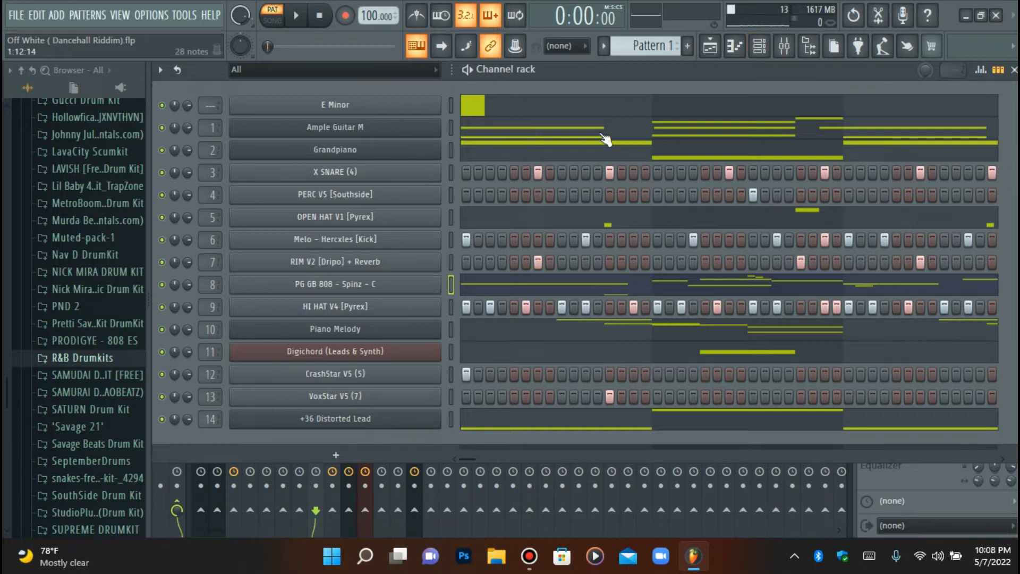
Step: Play Pattern 1 from the start with the mixer showing, and stop playback after listening
left_click(784, 46)
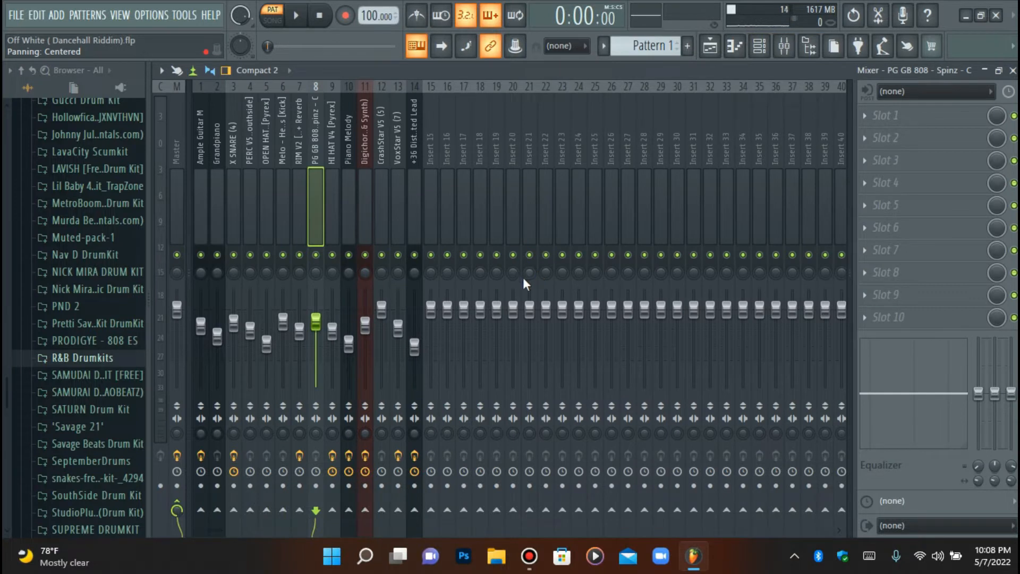
key("space")
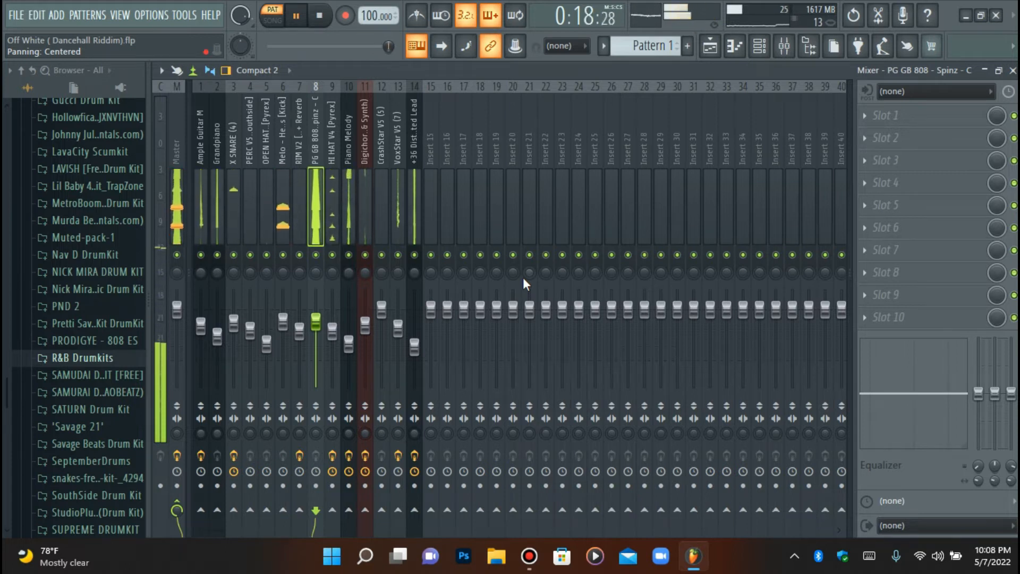
key("space")
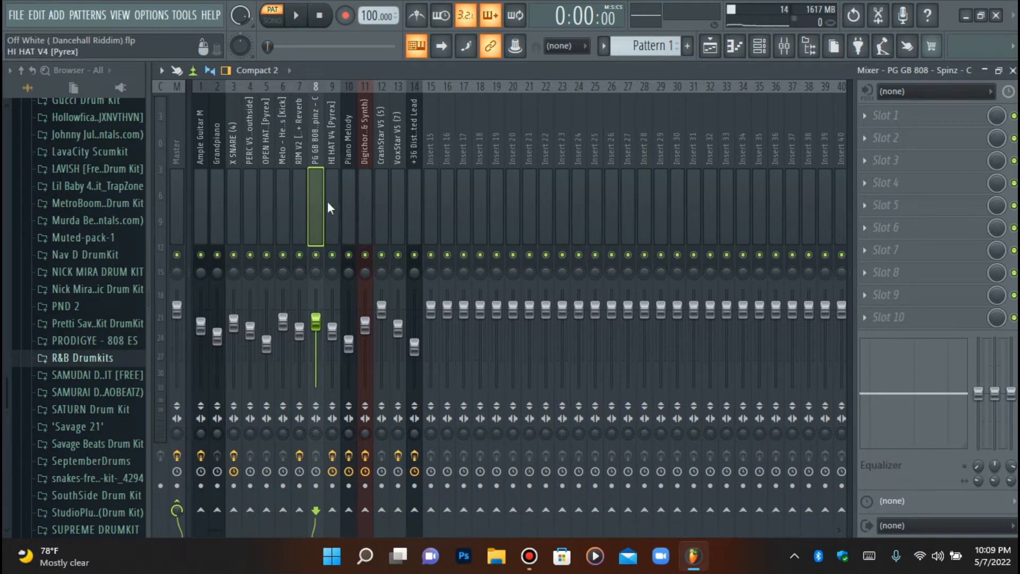
Step: Add a Fruity Peak Controller to effect slot 2 of the Melo - Hercxles [Kick] mixer track
left_click(282, 223)
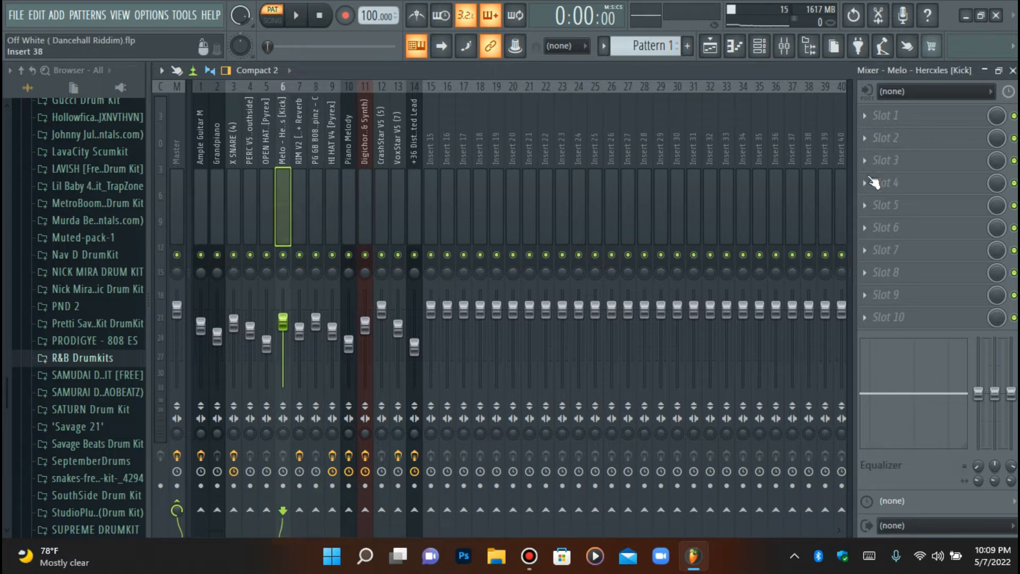
left_click(902, 151)
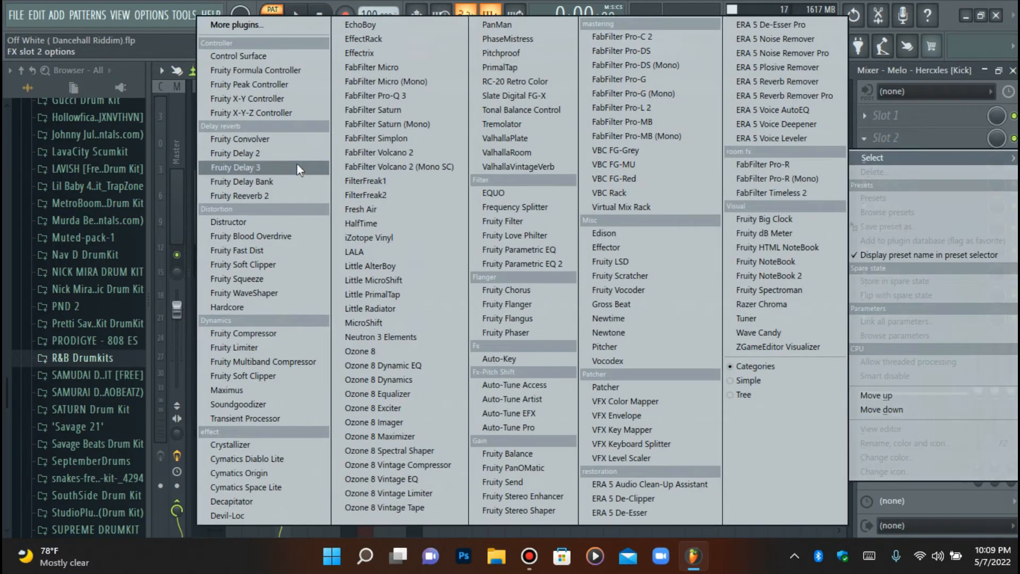
left_click(272, 86)
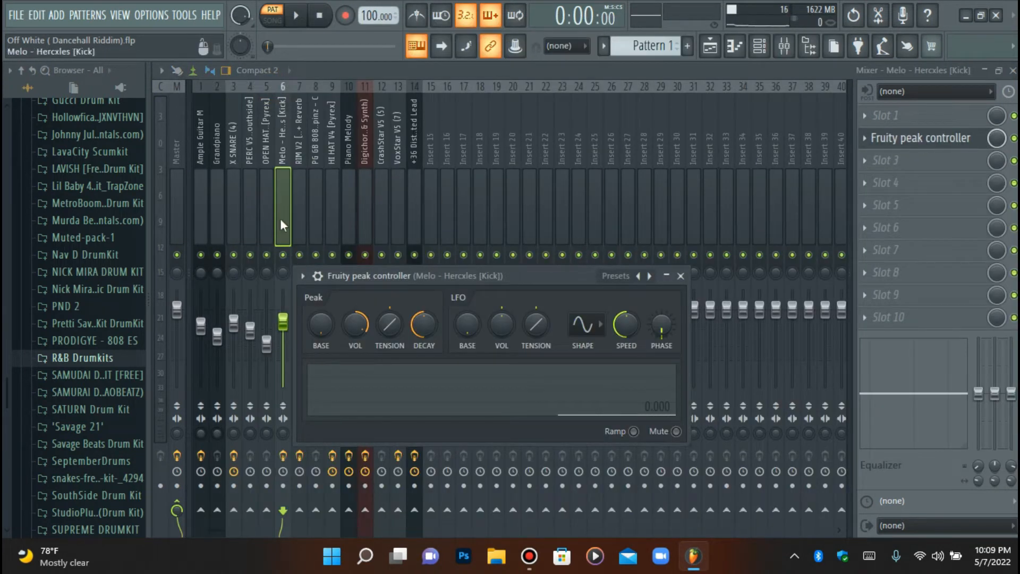
Step: Isolate the kick, 808, Ample Guitar M and Grandpiano mixer tracks, and audition them briefly
right_click(282, 253)
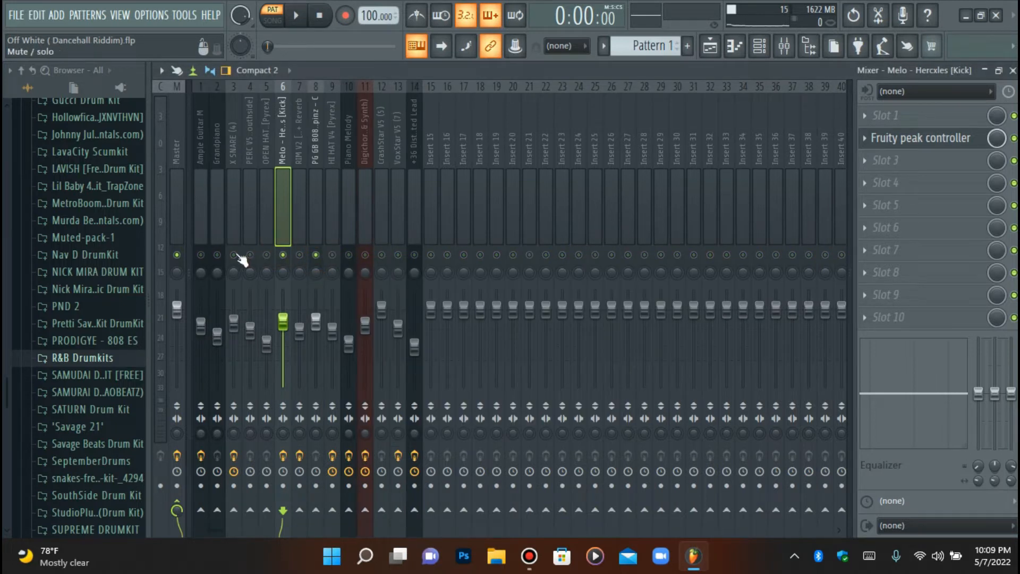
left_click(201, 256)
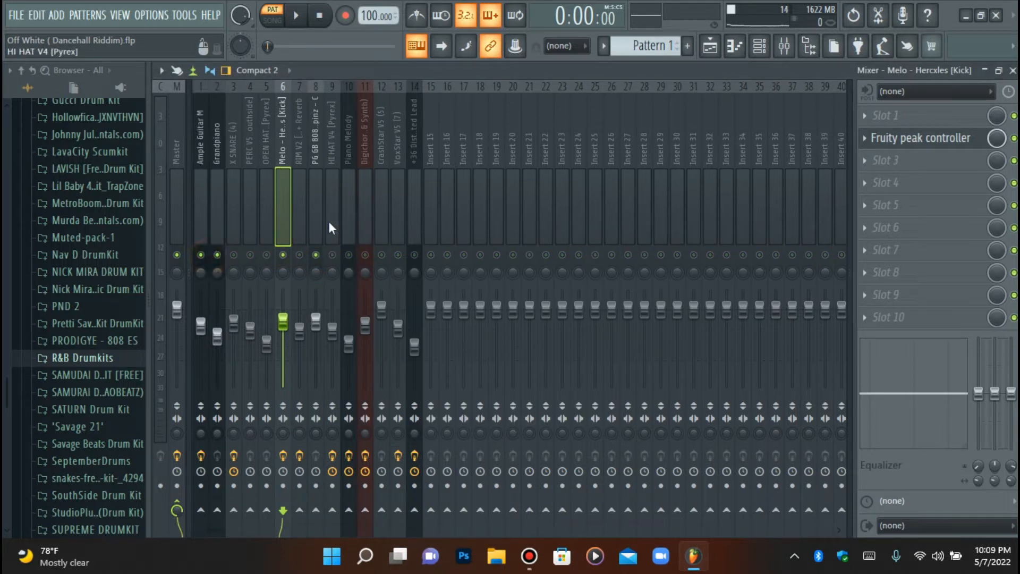
key("space")
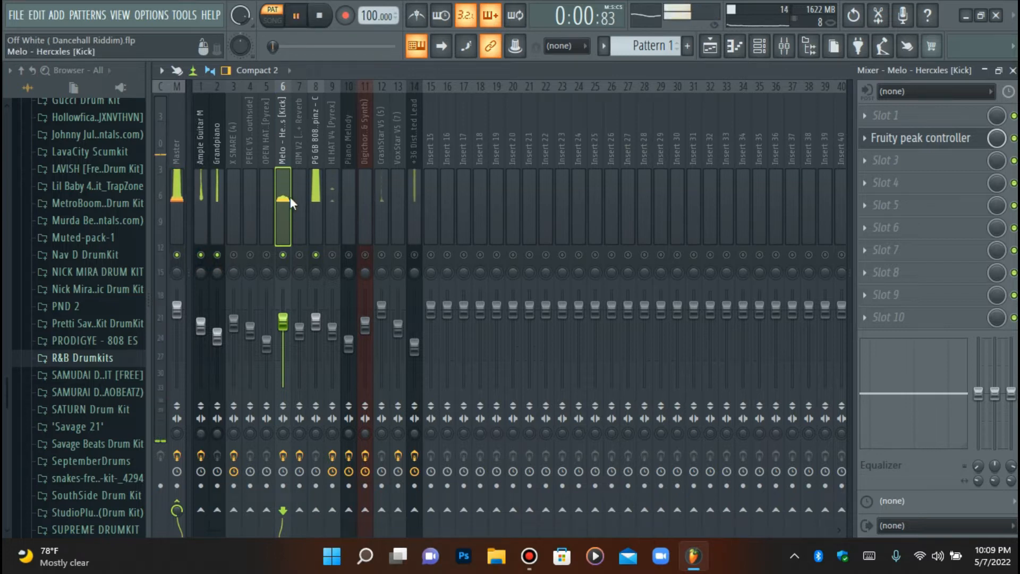
key("space")
Step: Open the kick's Fruity Peak Controller and play the pattern to examine its peak response graph
left_click(945, 138)
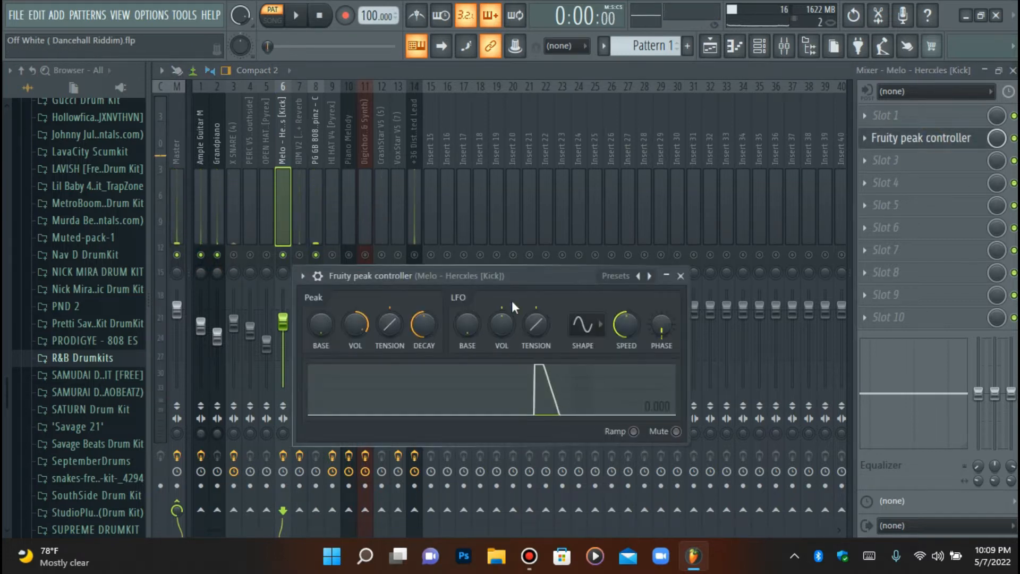
left_click_drag(489, 273, 658, 234)
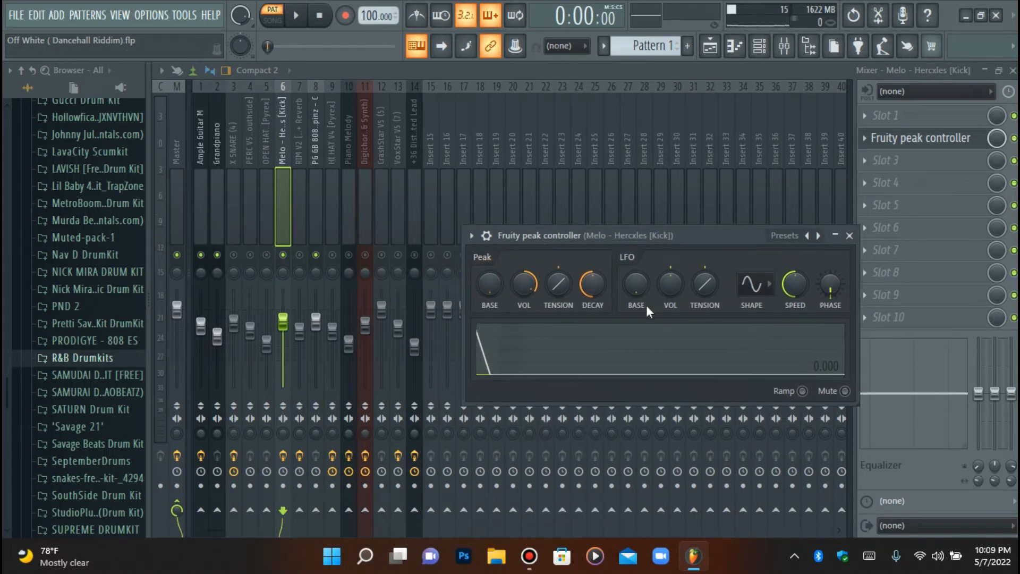
key("space")
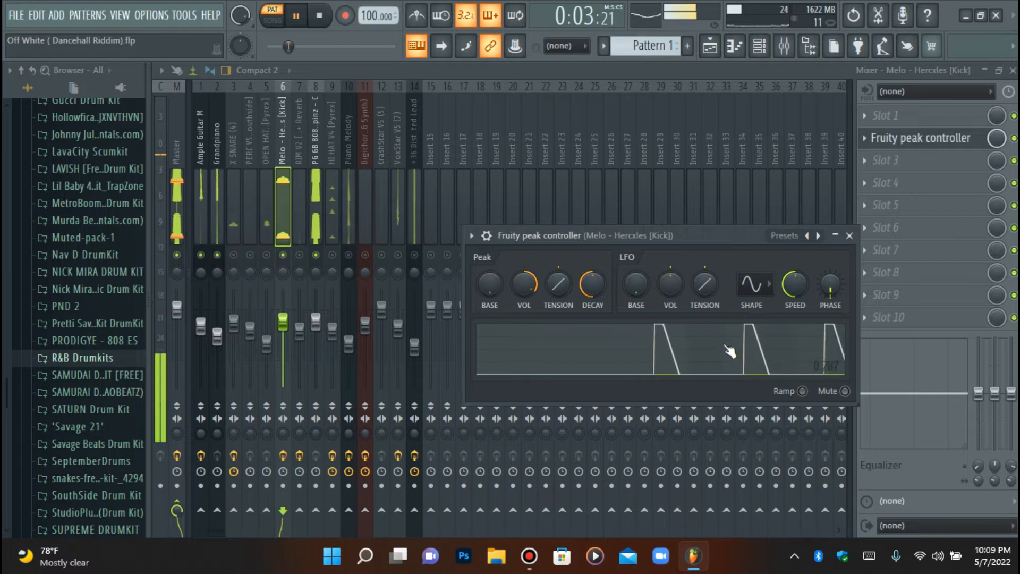
key("space")
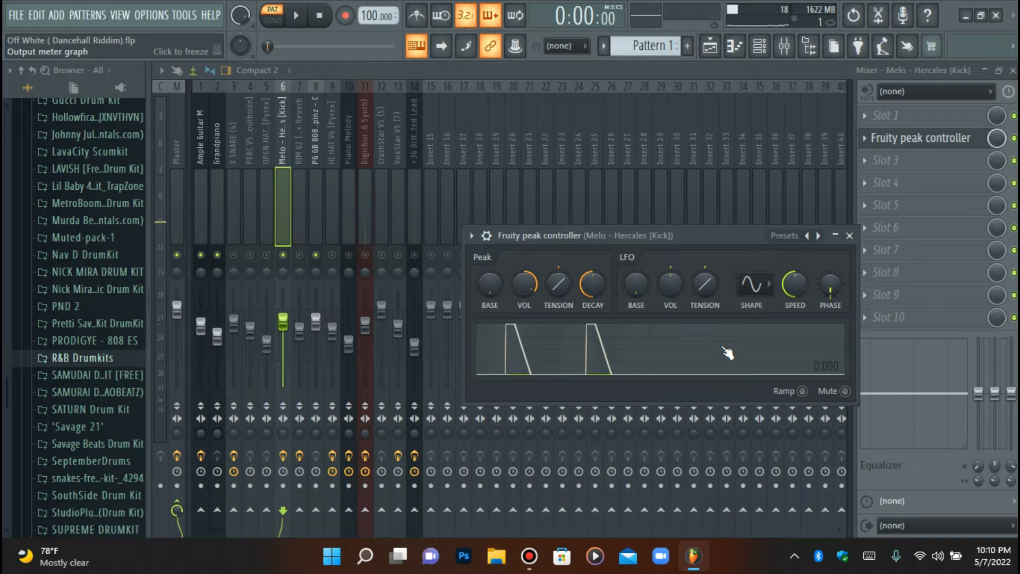
Step: Copy the volume fader value of the PG GB 808 mixer track
right_click(316, 320)
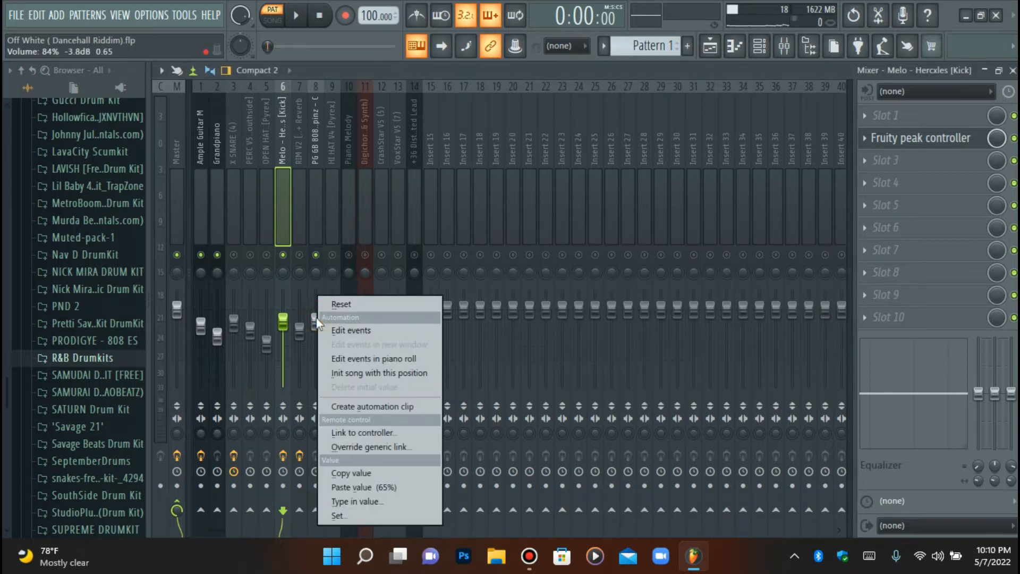
left_click(358, 471)
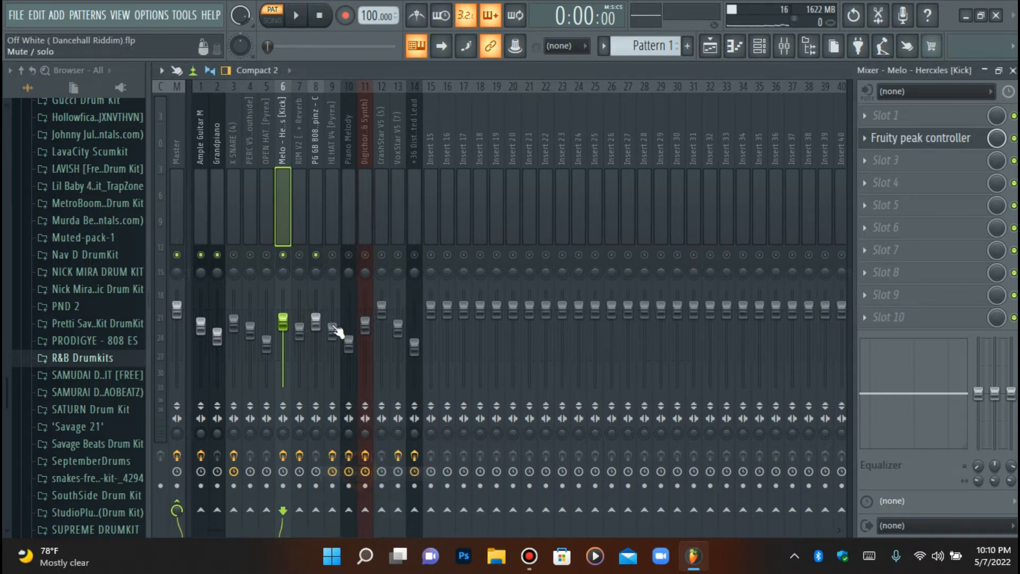
left_click(316, 255)
right_click(316, 321)
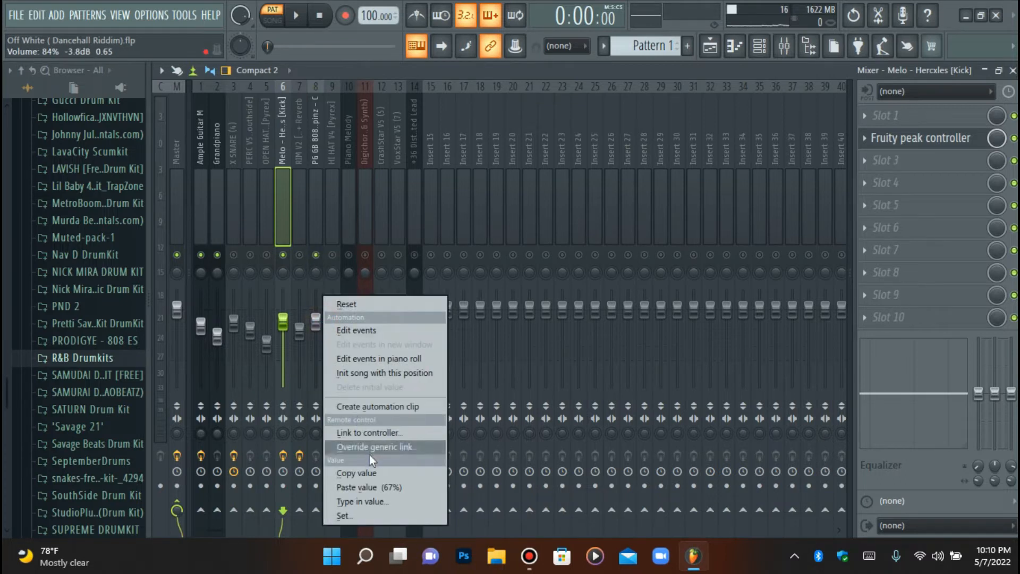
left_click(361, 473)
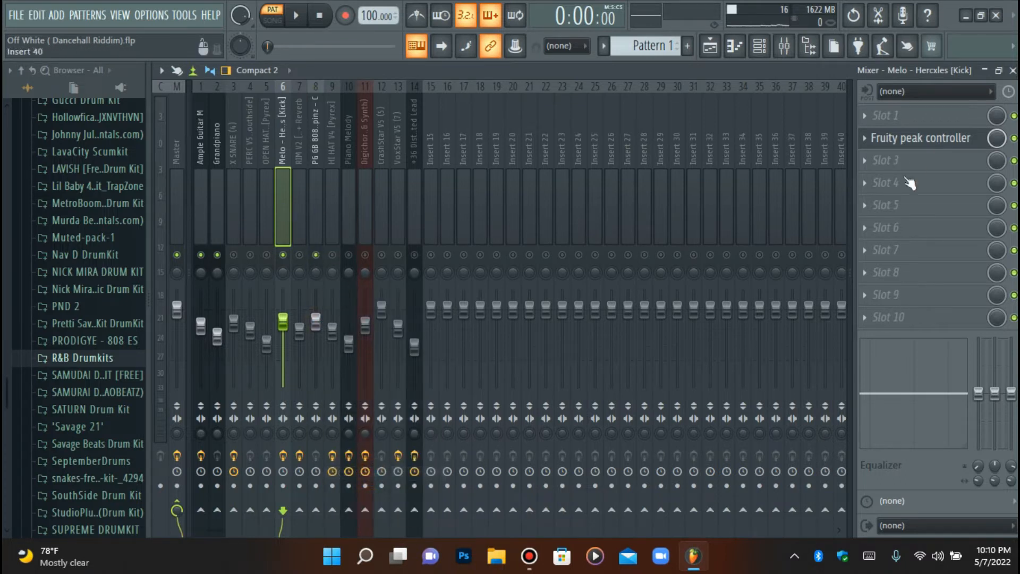
Step: Paste the copied 67% value into the peak Base of the kick's Fruity Peak Controller, and play the pattern to check its graph
left_click(893, 139)
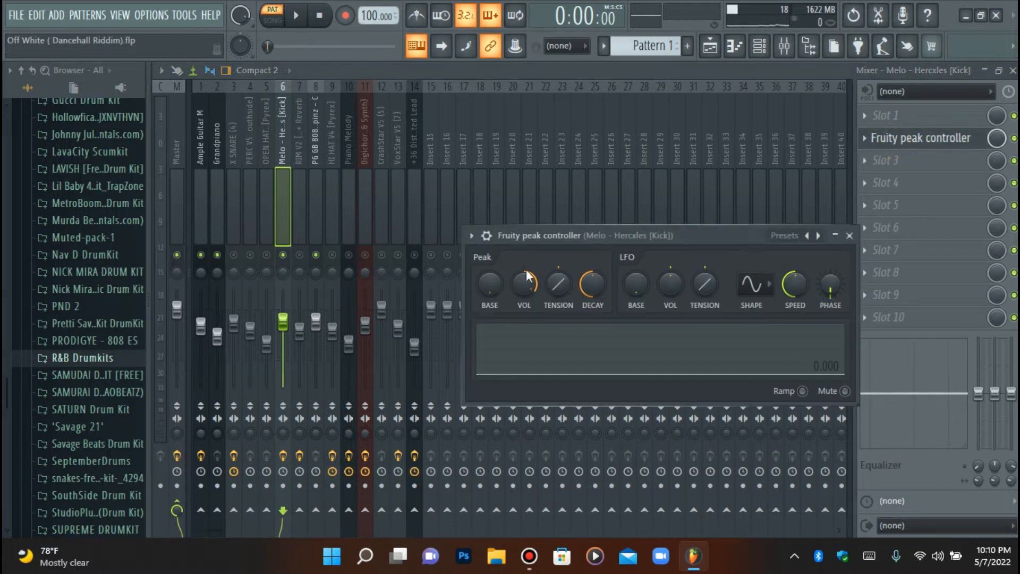
right_click(492, 288)
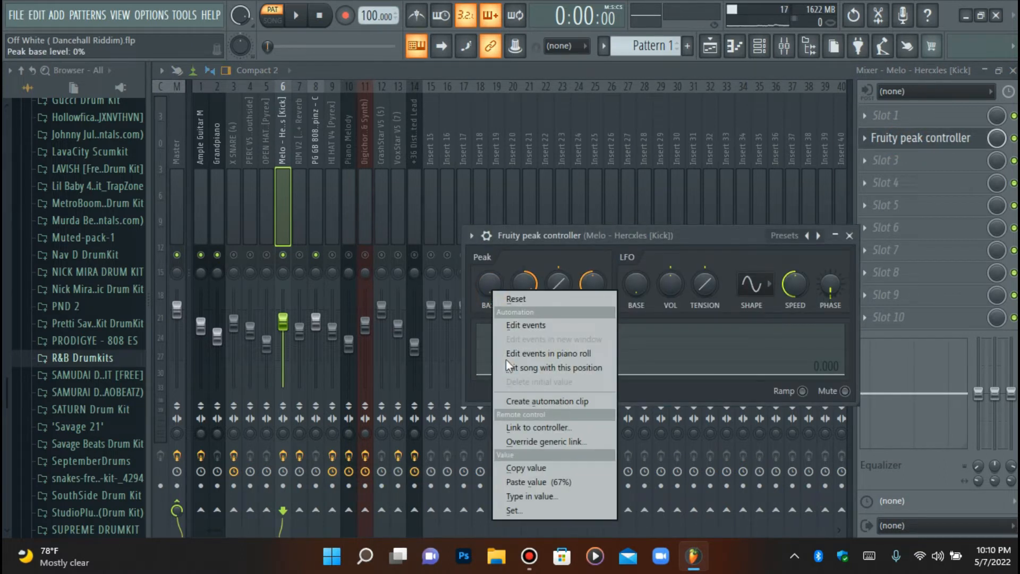
left_click(536, 482)
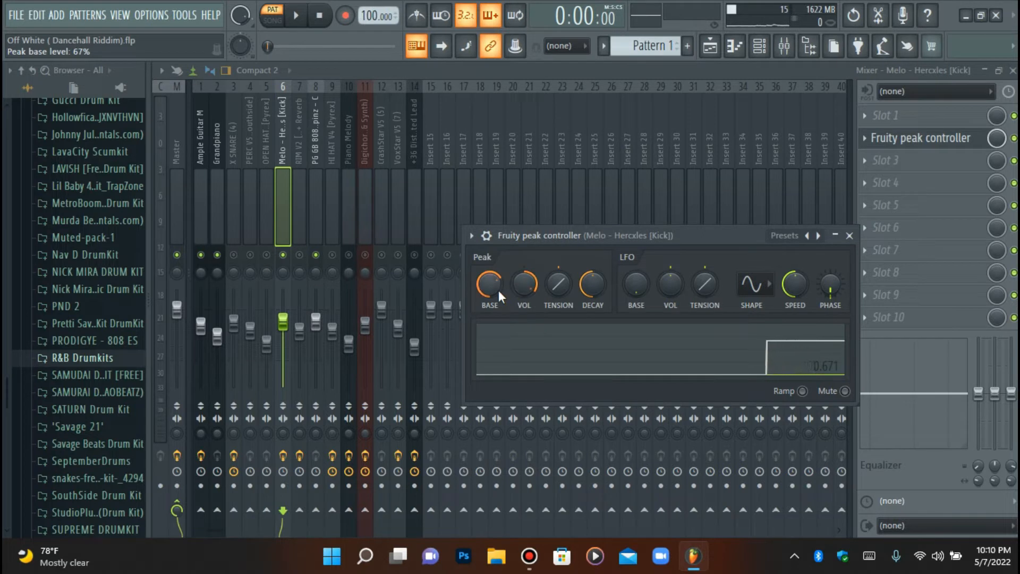
key("space")
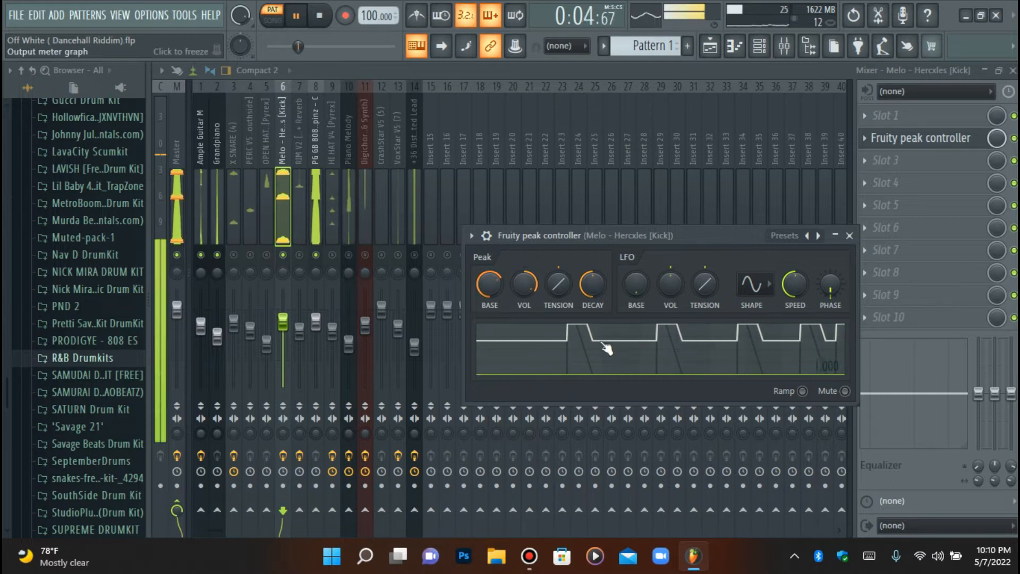
key("space")
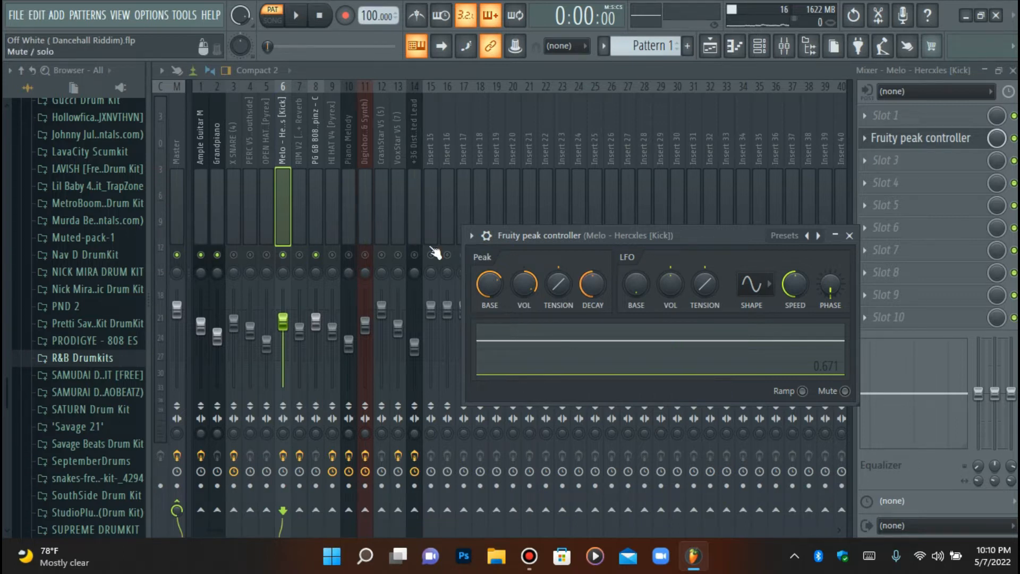
Step: Link the PG GB 808 track's volume fader to the Peak ctrl - Peak internal controller
left_click(900, 149)
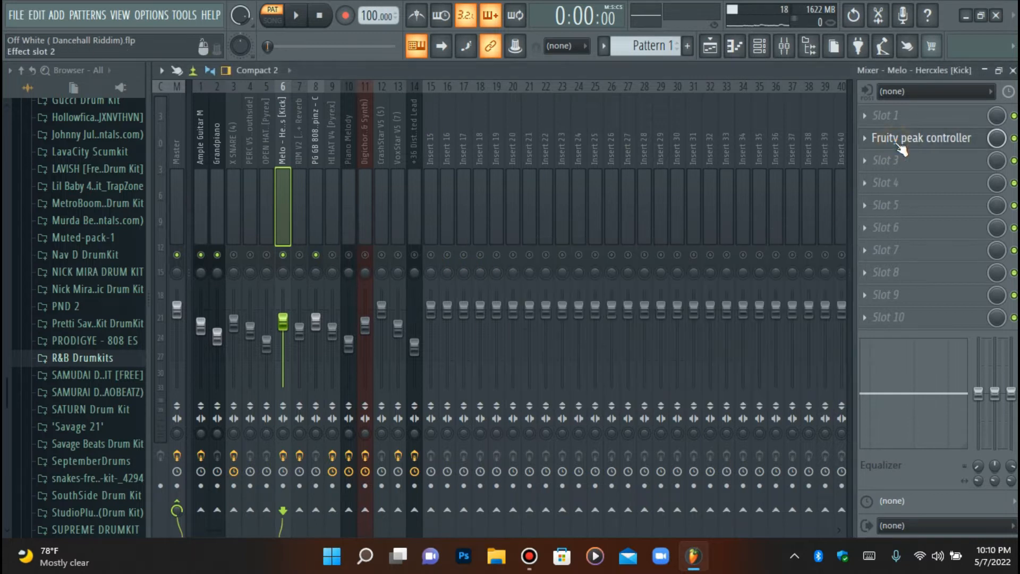
right_click(320, 326)
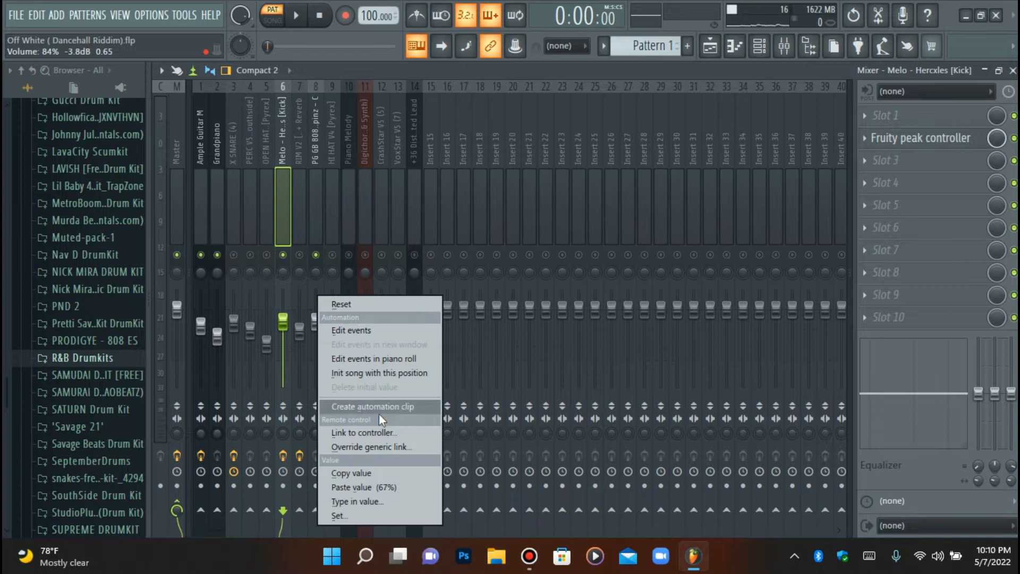
left_click(372, 432)
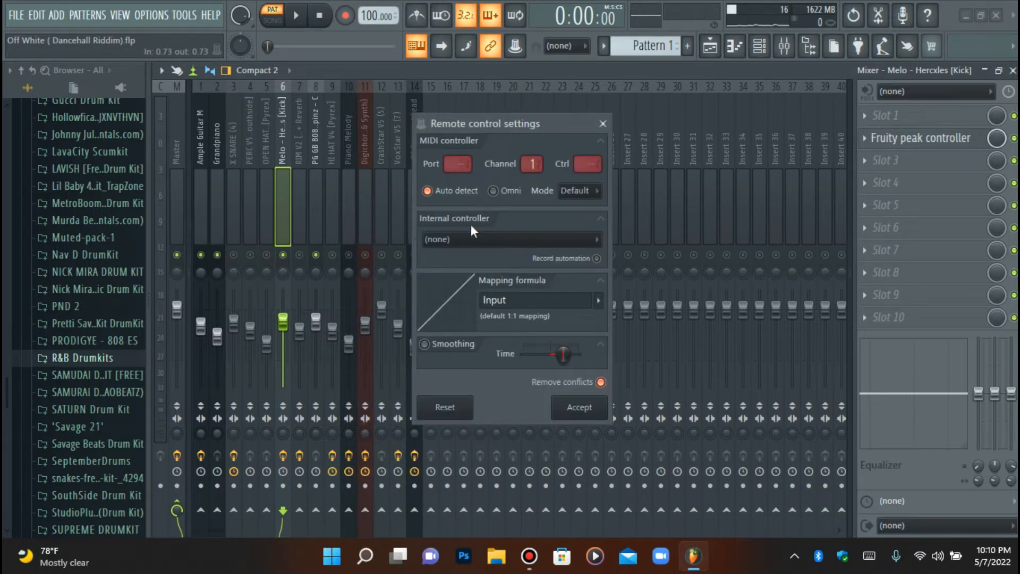
left_click(480, 242)
left_click(464, 304)
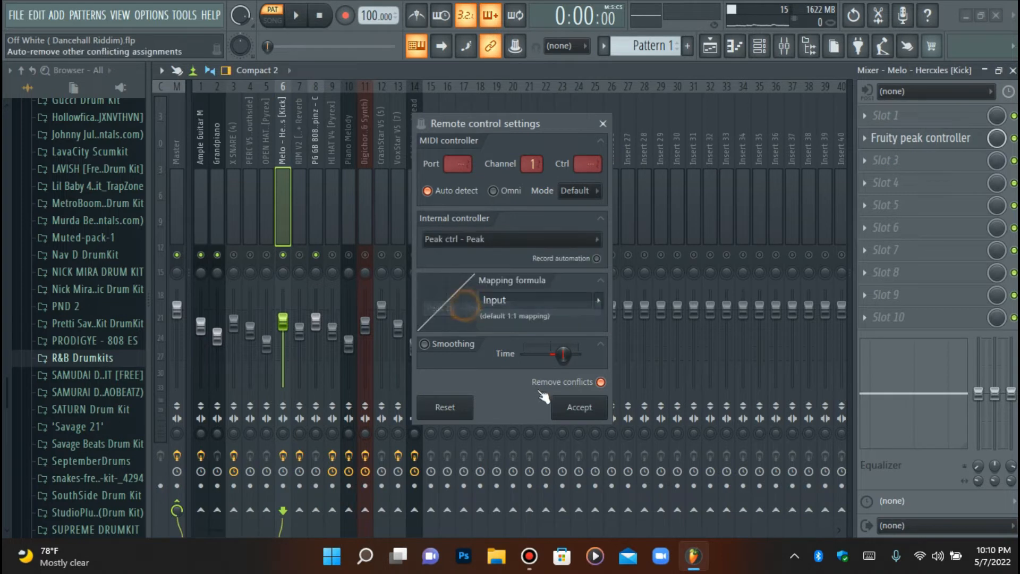
left_click(572, 405)
Step: Audition the linked 808 fader, reduce the controller's peak Vol amount to about -4%, and play the pattern again
left_click(919, 137)
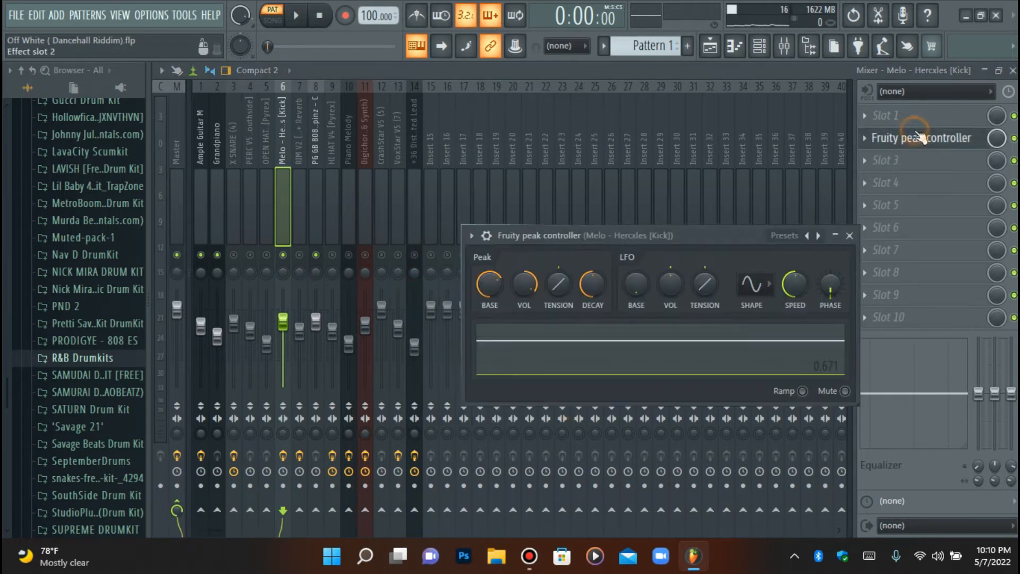
key("space")
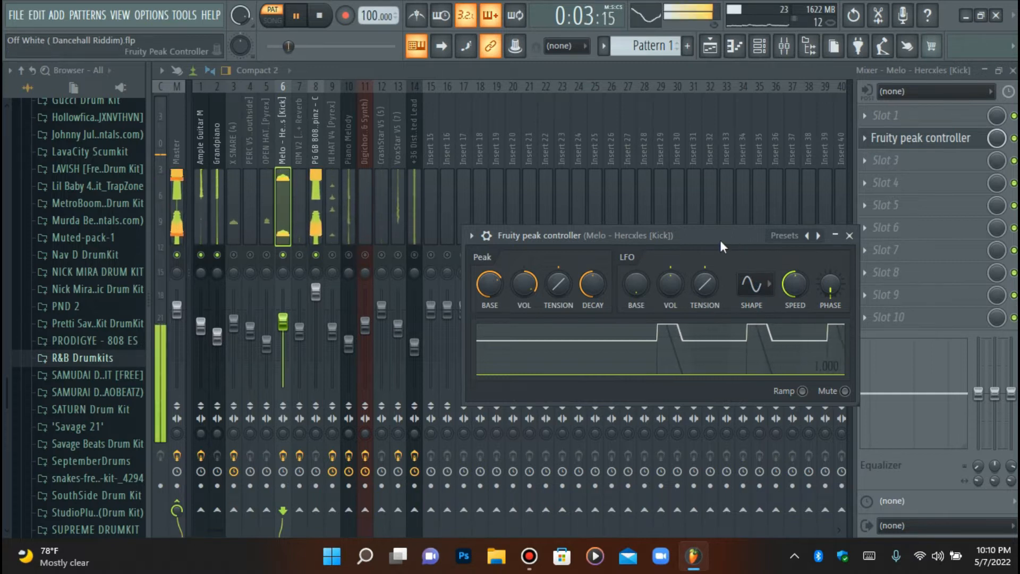
key("space")
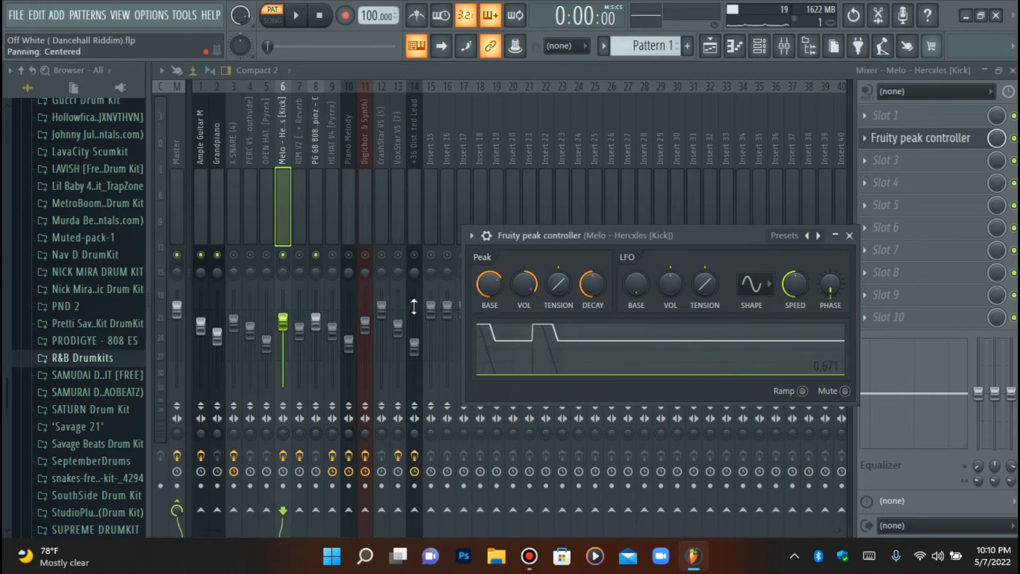
mouse_move(526, 282)
left_mouse_down()
mouse_move(526, 326)
mouse_move(522, 275)
left_mouse_up()
key("space")
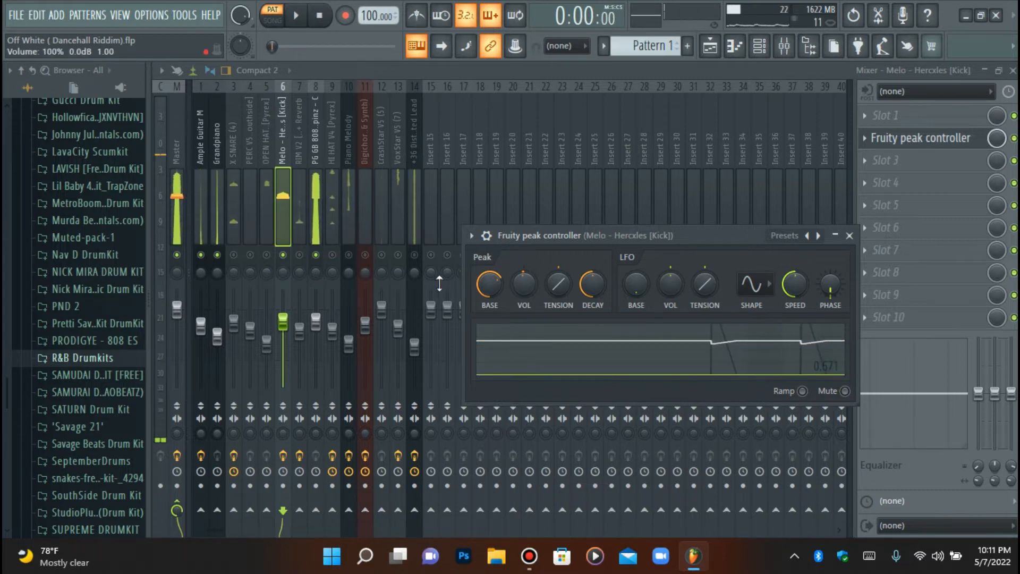
Step: Mute the PG GB 808 and kick tracks in turn during playback to examine the peak controller's response, and unmute both
left_click(316, 255)
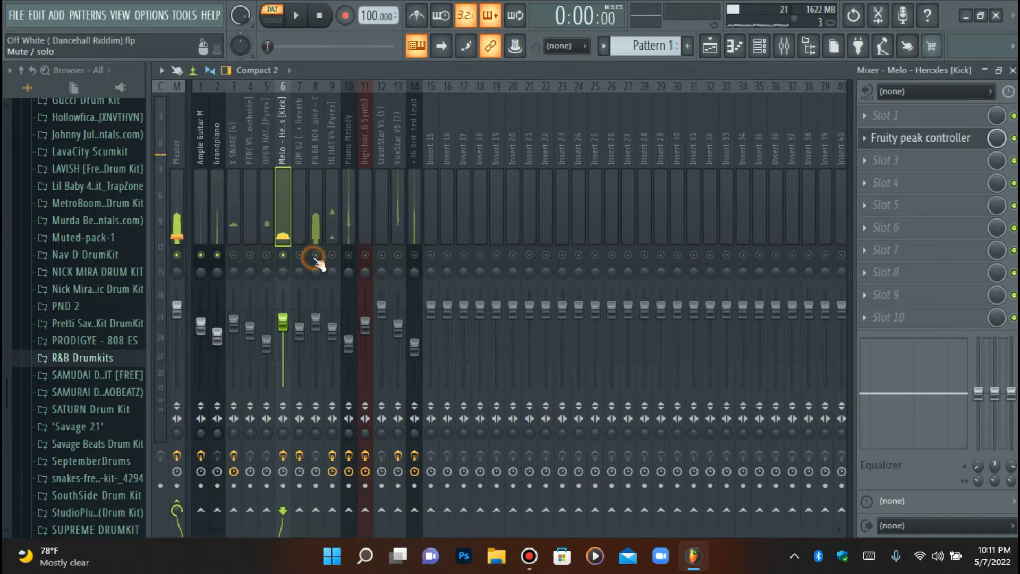
left_click(898, 139)
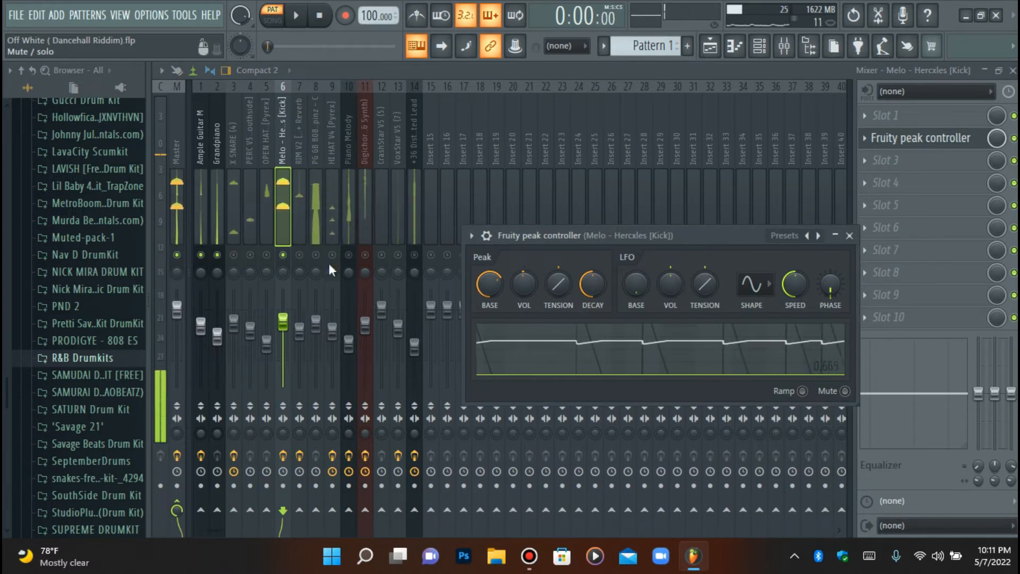
left_click(283, 255)
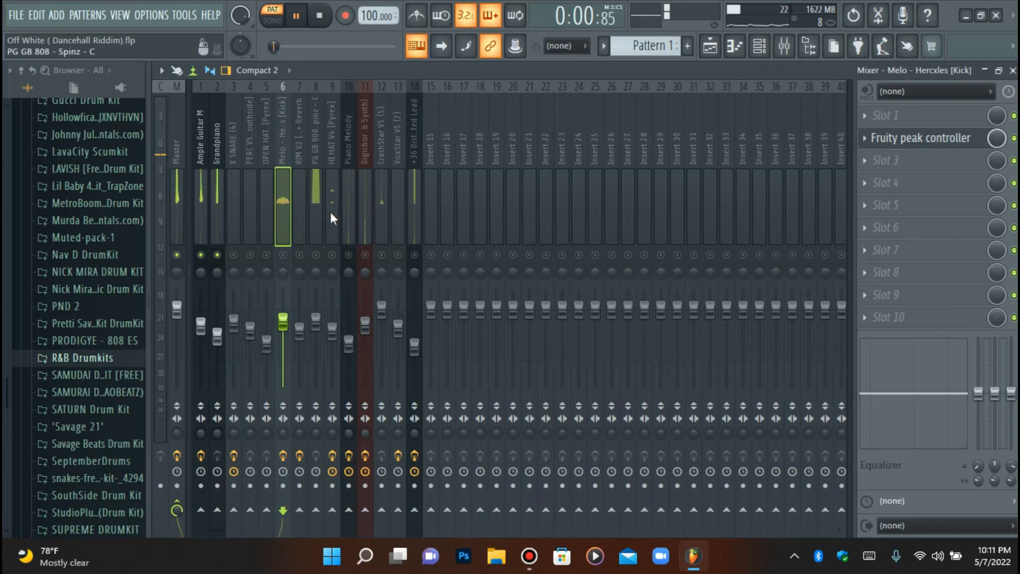
left_click(935, 139)
left_click(935, 140)
left_click(938, 141)
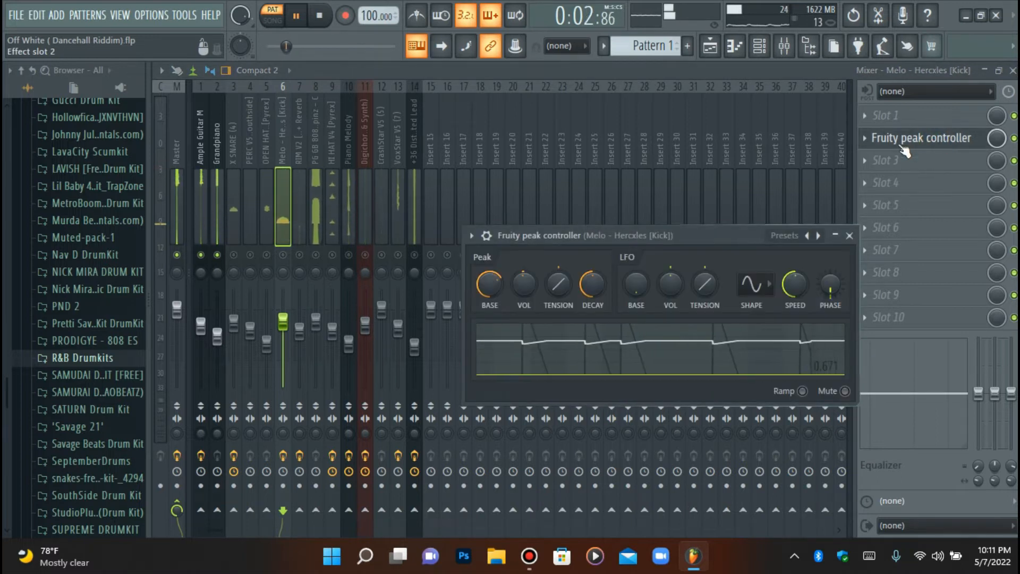
key("space")
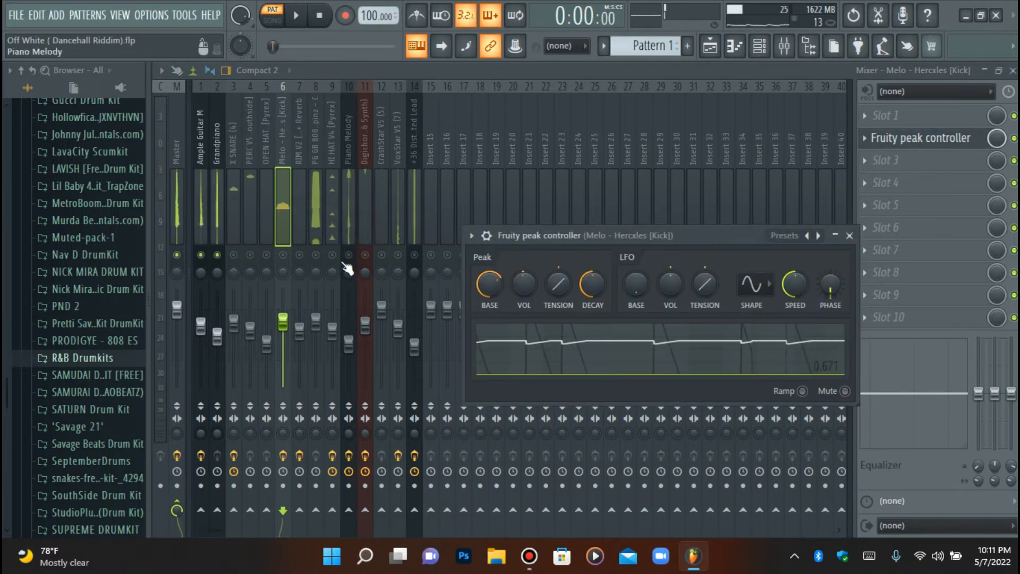
left_click(283, 255)
left_click(314, 254)
key("space")
key("space")
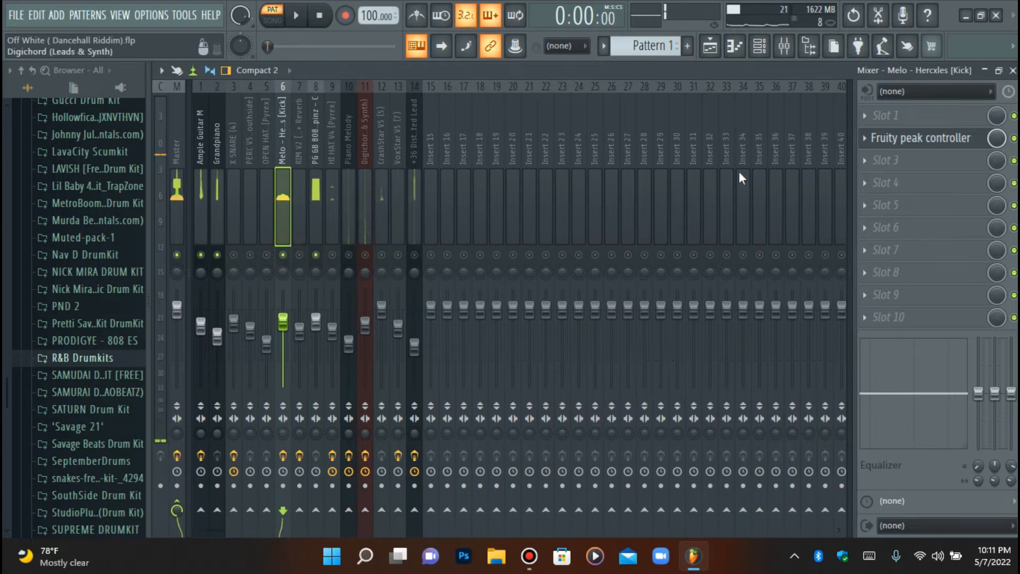
Step: Lower the controller's peak Vol amount to -99% and play the pattern to check the exaggerated ducking of the 808
left_click(927, 139)
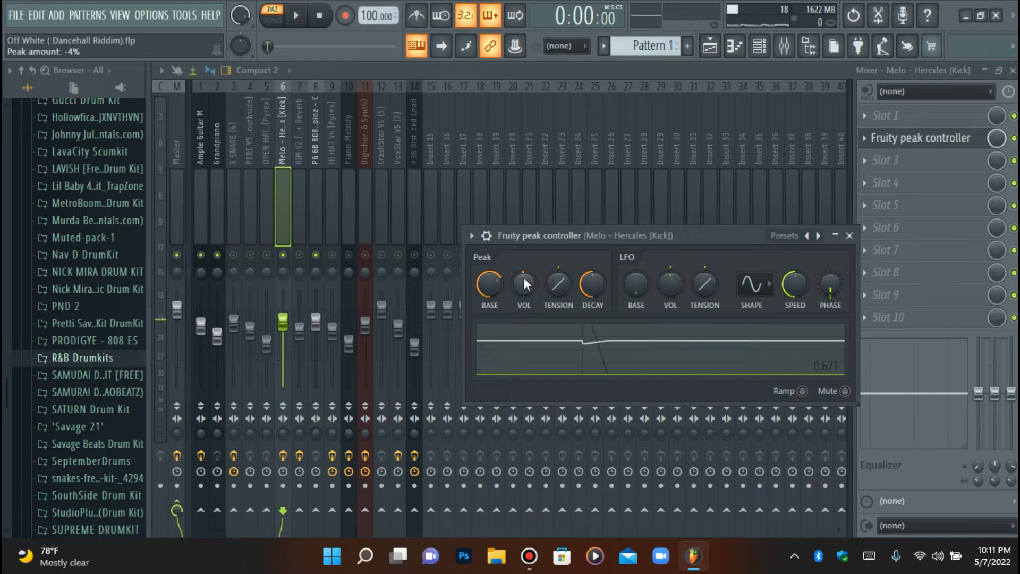
left_click_drag(522, 279, 522, 287)
left_click_drag(522, 276, 522, 286)
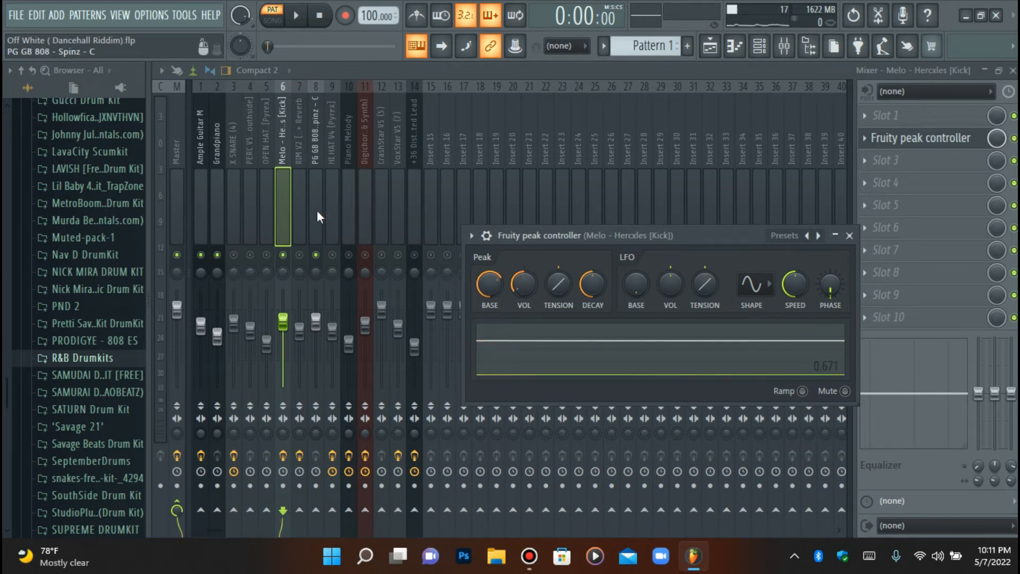
key("space")
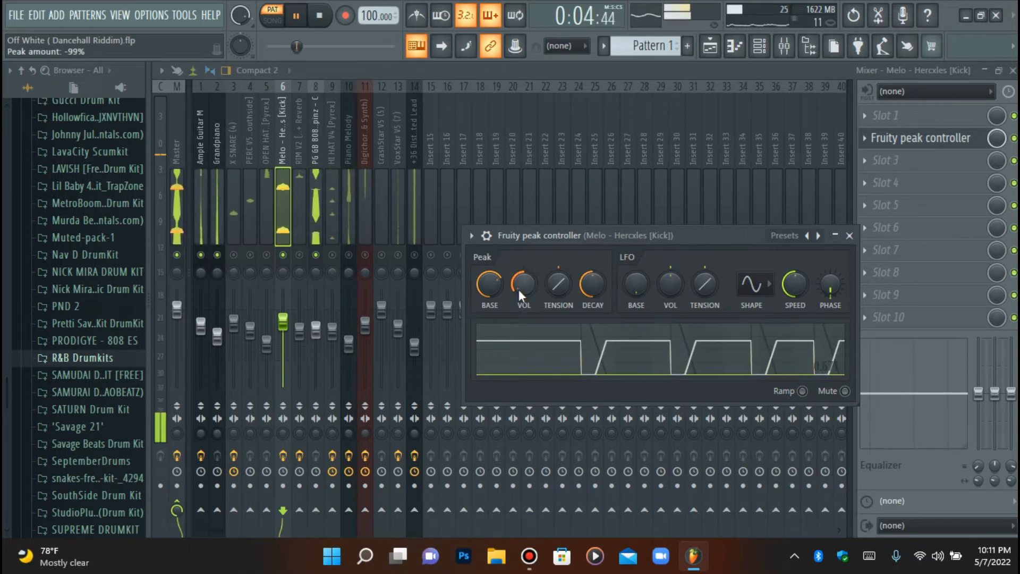
key("space")
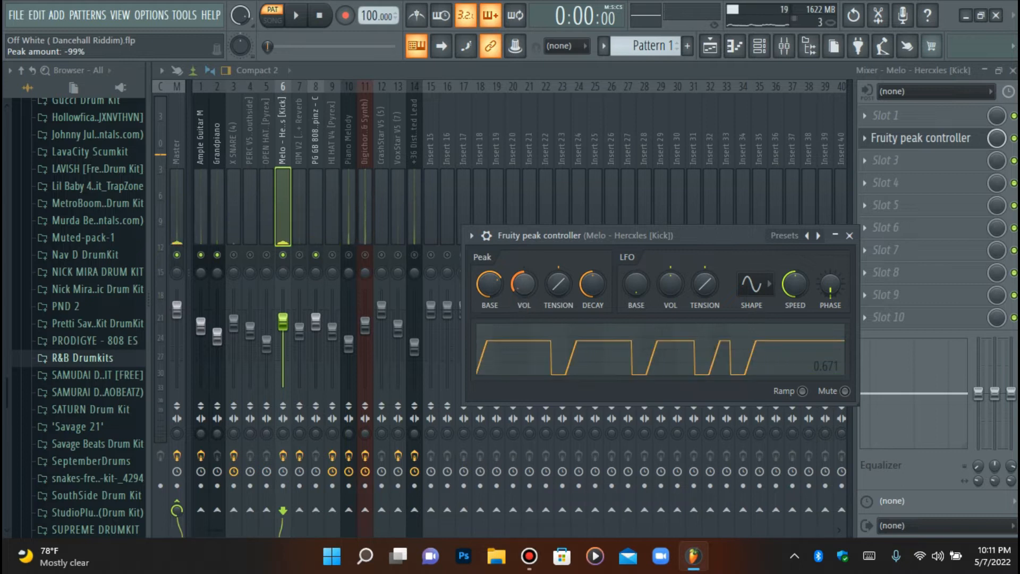
Step: Bring the peak Vol amount back up to about -5%, play the pattern briefly, and fine-tune the amount
left_click_drag(520, 294, 521, 259)
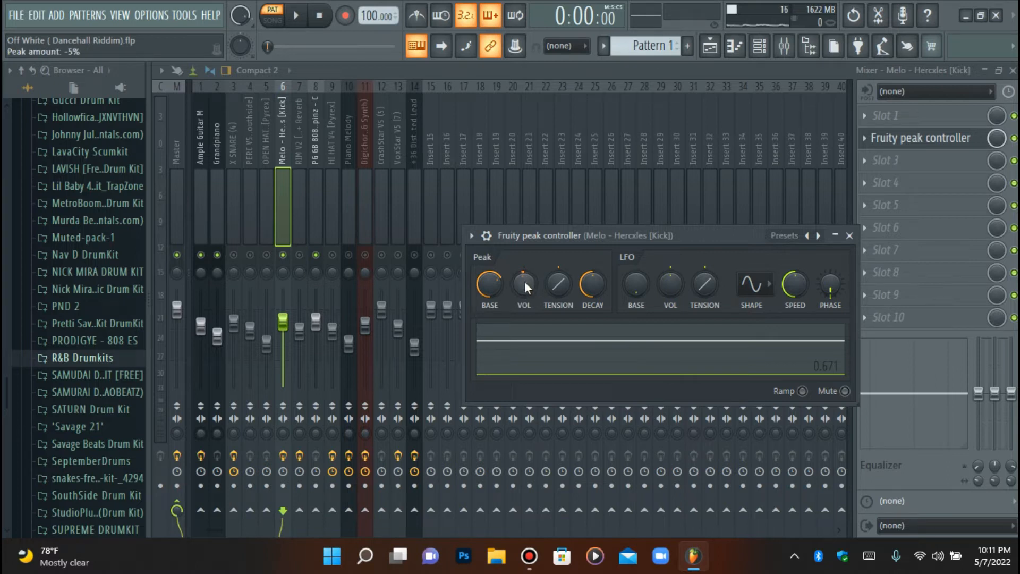
key("space")
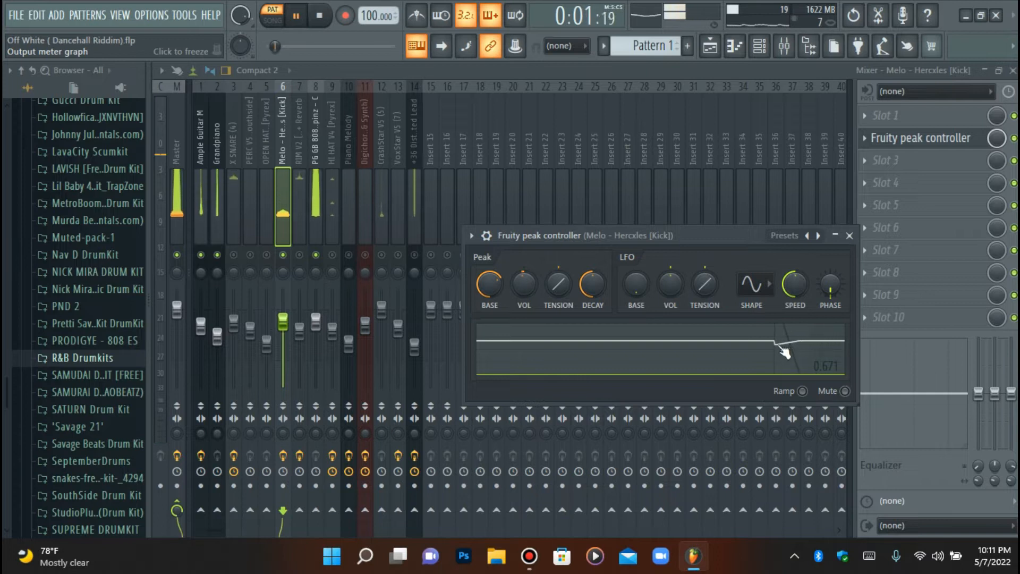
key("space")
left_click_drag(523, 284, 522, 282)
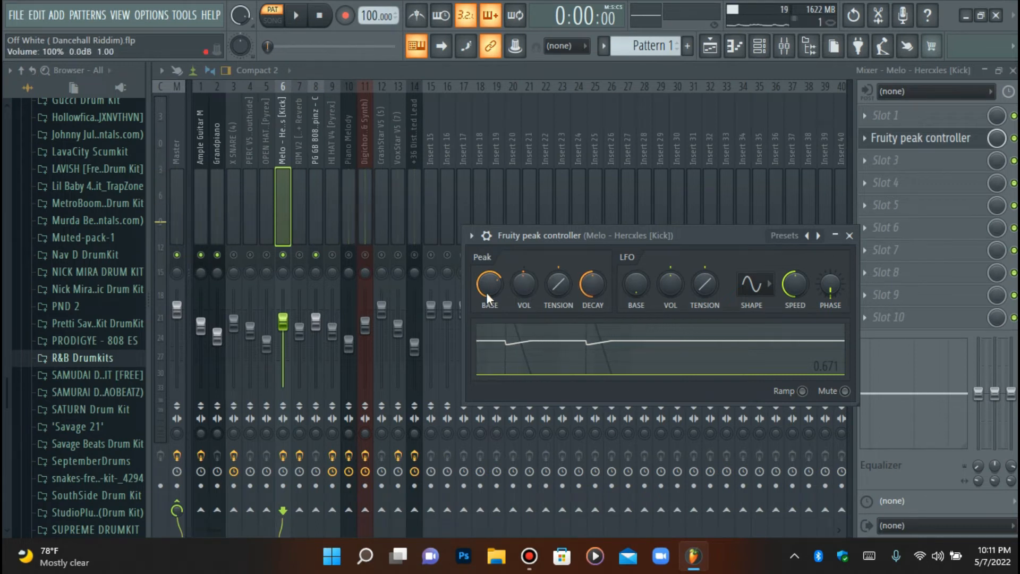
Step: Adjust the controller's peak Tension and Decay, and play the pattern to check the shape of the volume dips
left_click_drag(557, 289, 557, 291)
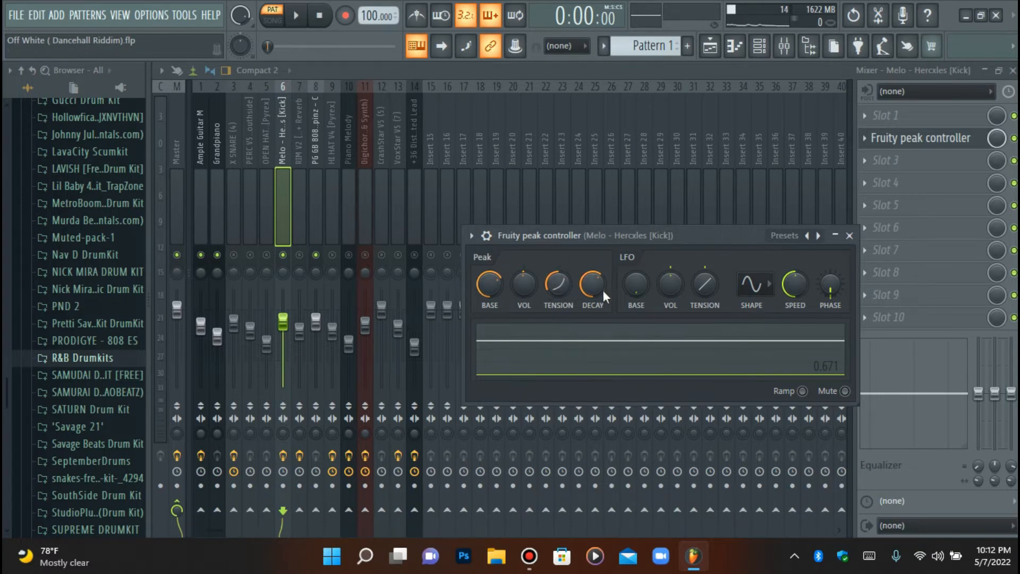
key("space")
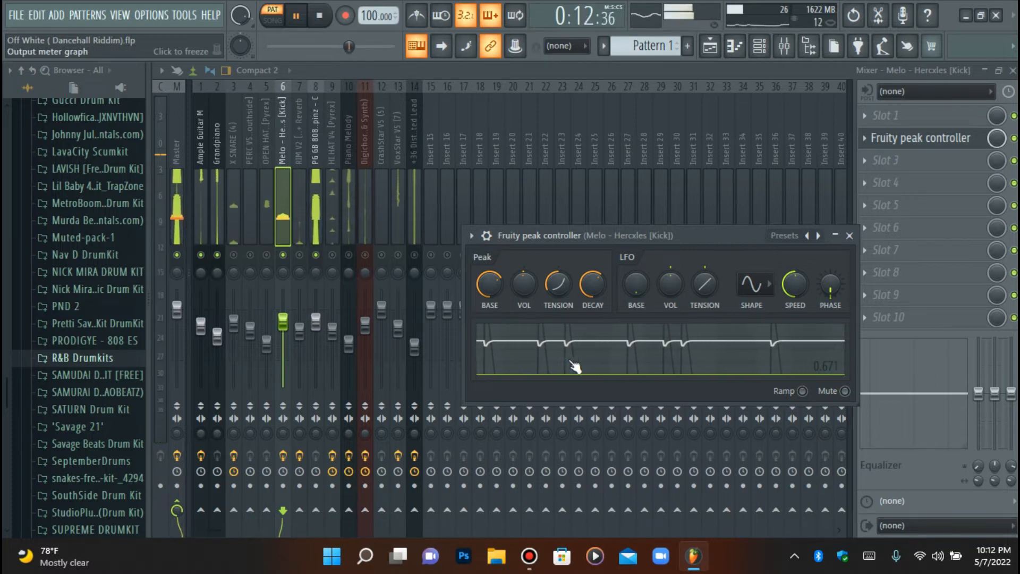
key("space")
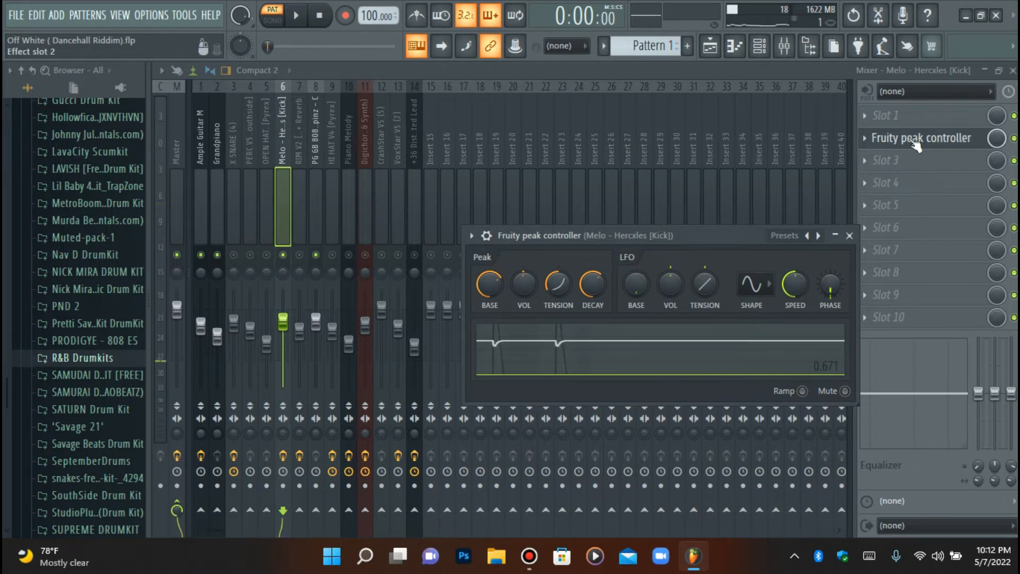
Step: Remove the Fruity Peak Controller from effect slot 2 of the Melo - Hercxles [Kick] track
left_click(864, 139)
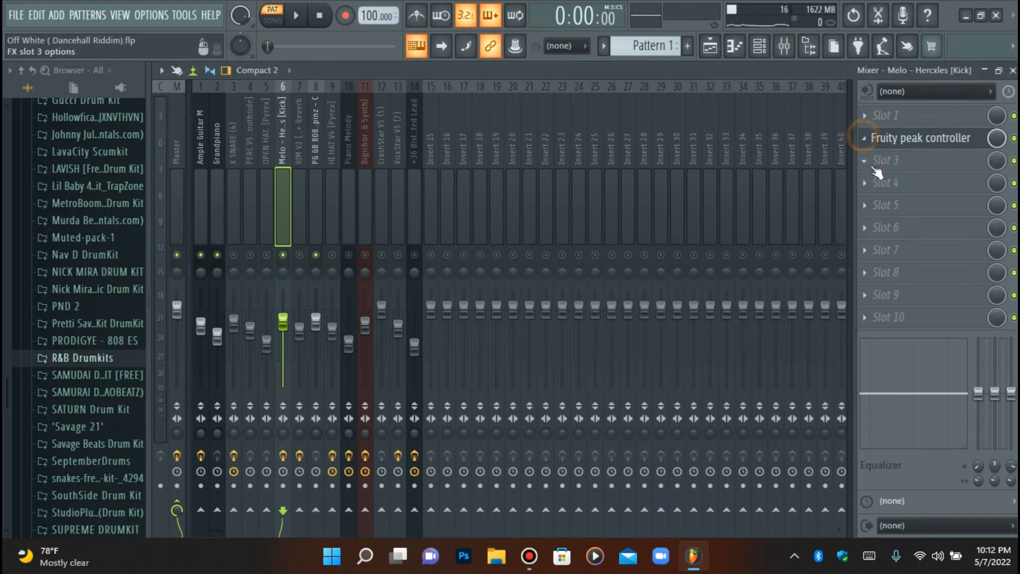
left_click(862, 138)
left_click(871, 171)
left_click(583, 321)
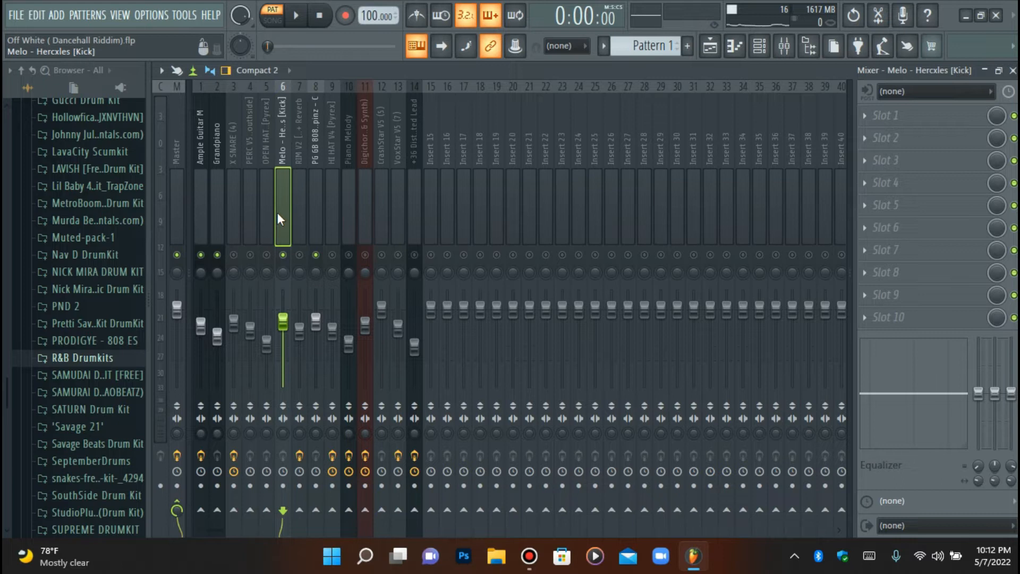
key("space")
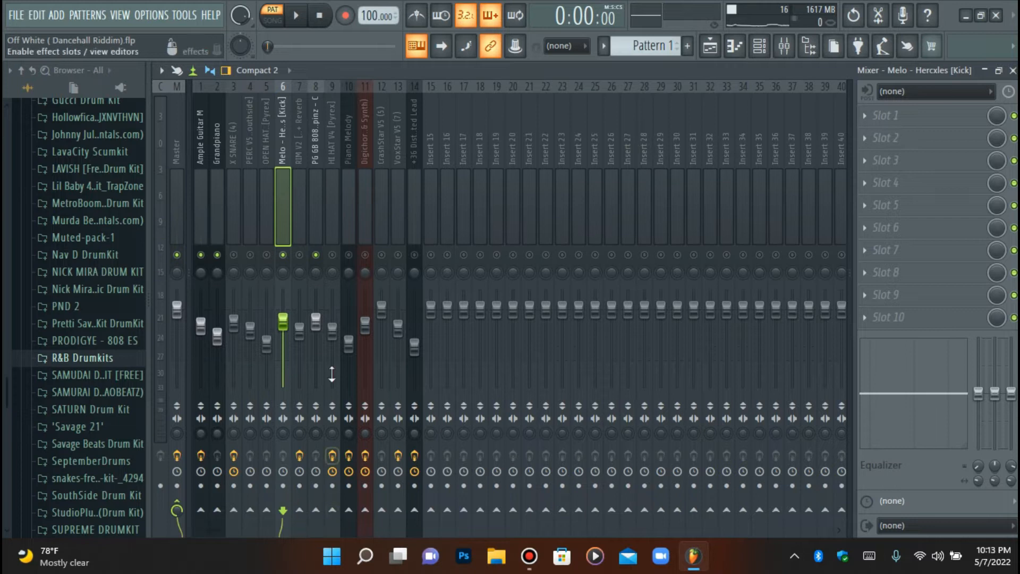
Step: Sidechain the kick track to the HI HAT V4 [Pyrex] mixer track, and audition the pattern
right_click(332, 511)
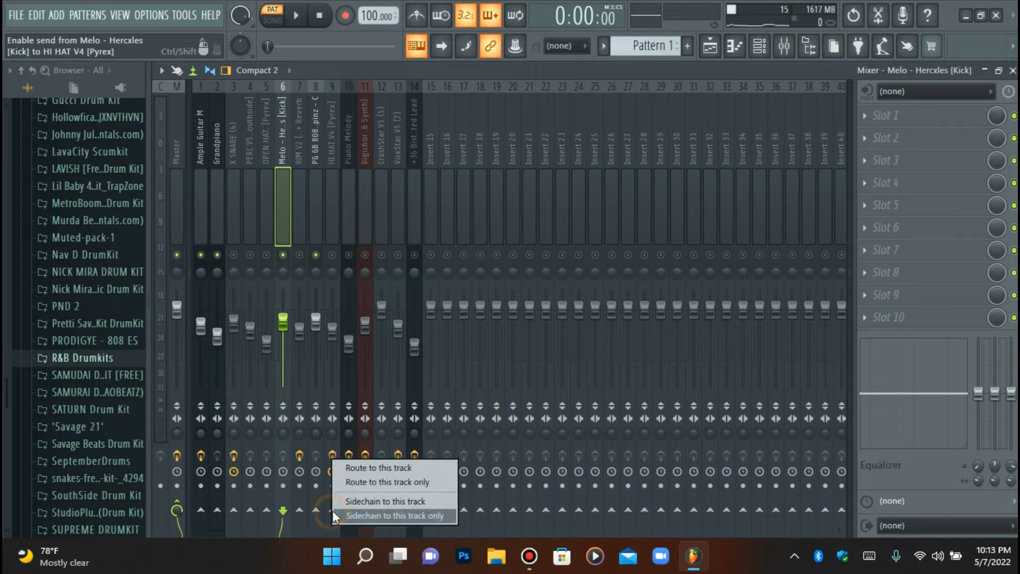
left_click(363, 501)
key("space")
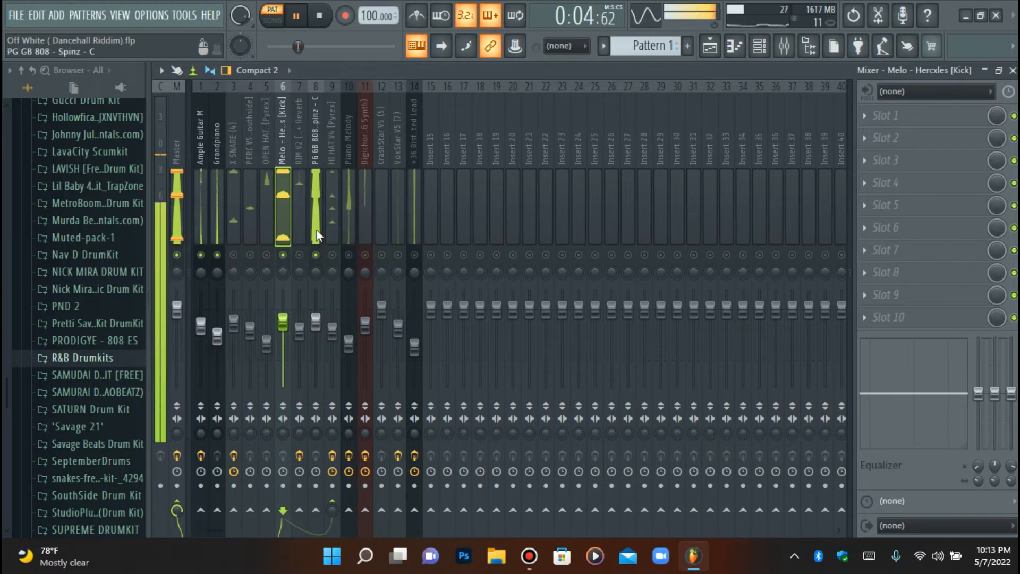
key("space")
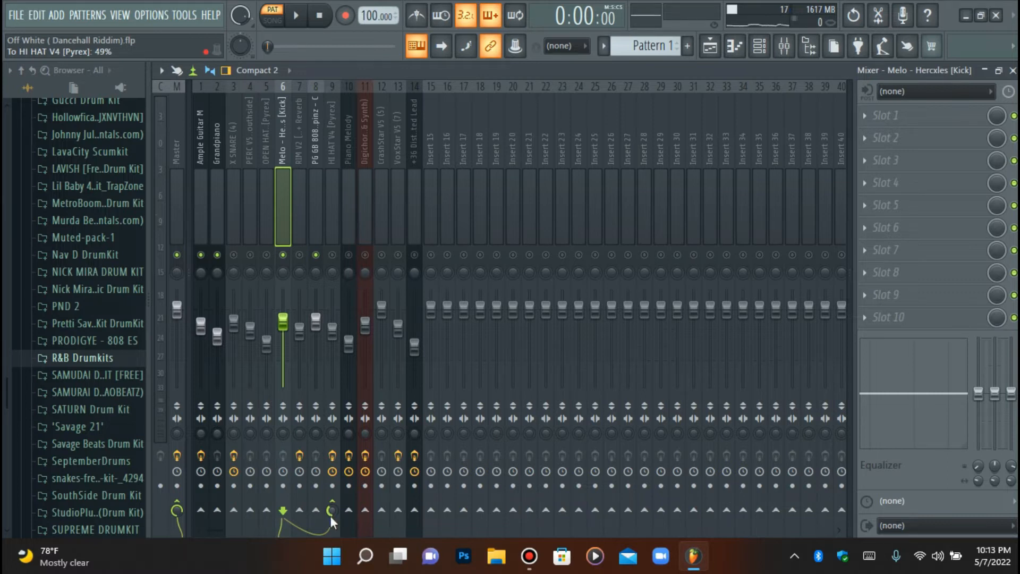
Step: Adjust the kick's send level to the HI HAT V4 [Pyrex] track slightly and audition the pattern, comparing the 808 and kick tracks
key("space")
left_click_drag(330, 515, 330, 511)
key("space")
key("space")
left_click(313, 222)
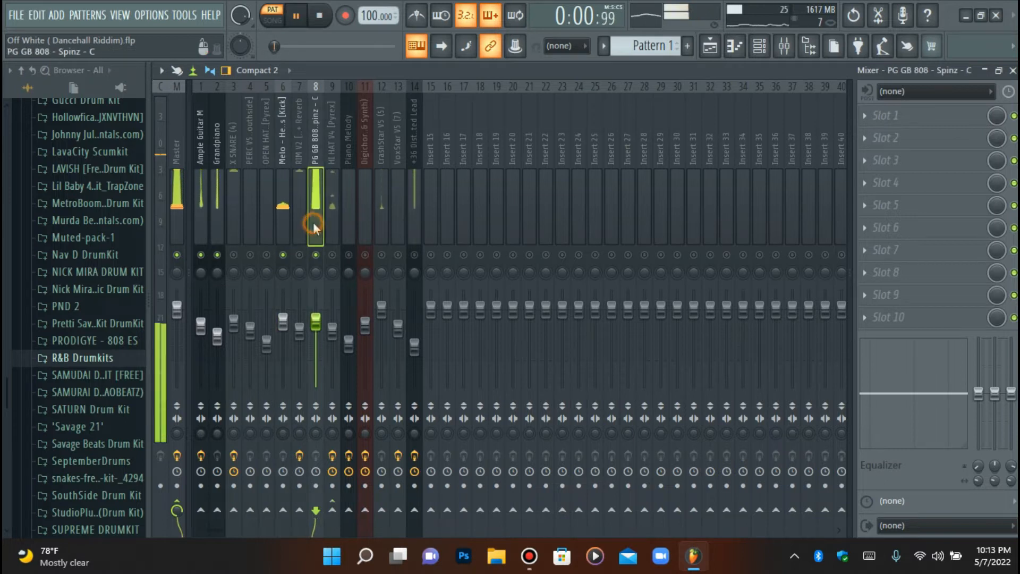
left_click(283, 217)
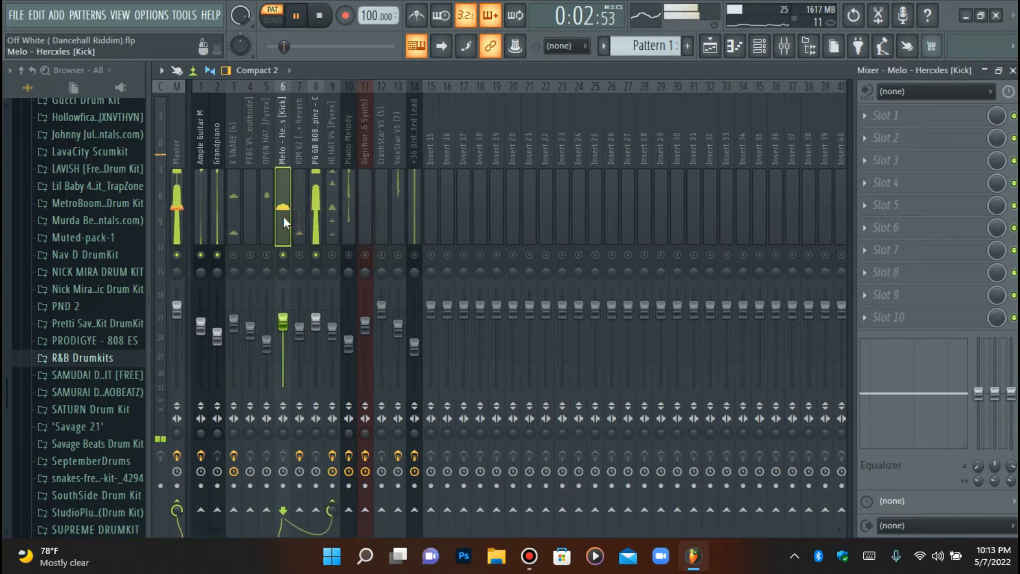
key("space")
Step: Add Fruity Parametric EQ 2 to slot 2 of the PG GB 808 track, cut the highs with band 7, and audition it
left_click(316, 199)
left_click(897, 139)
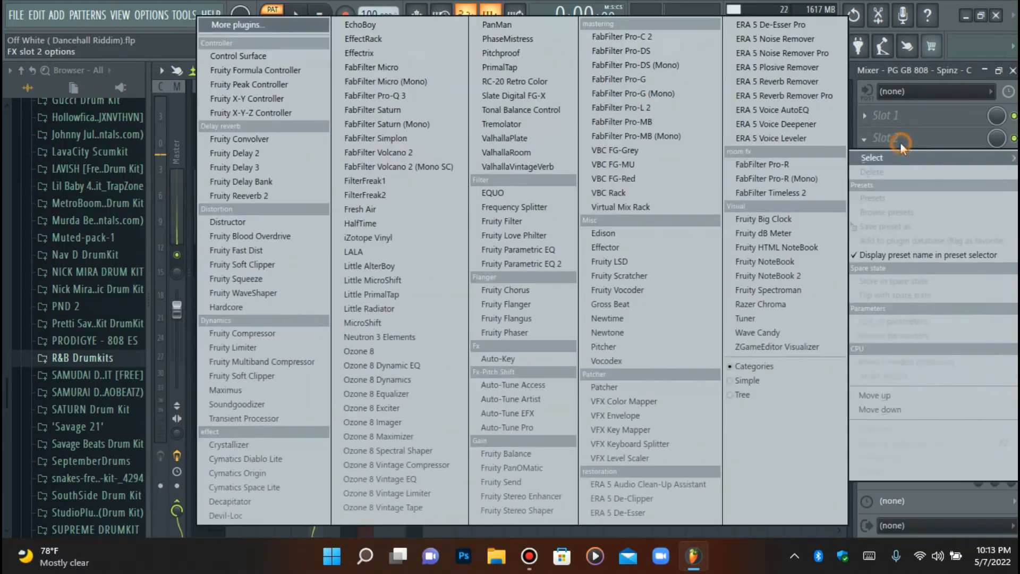
left_click(534, 264)
left_click_drag(709, 196, 620, 137)
left_click_drag(713, 263, 569, 352)
key("space")
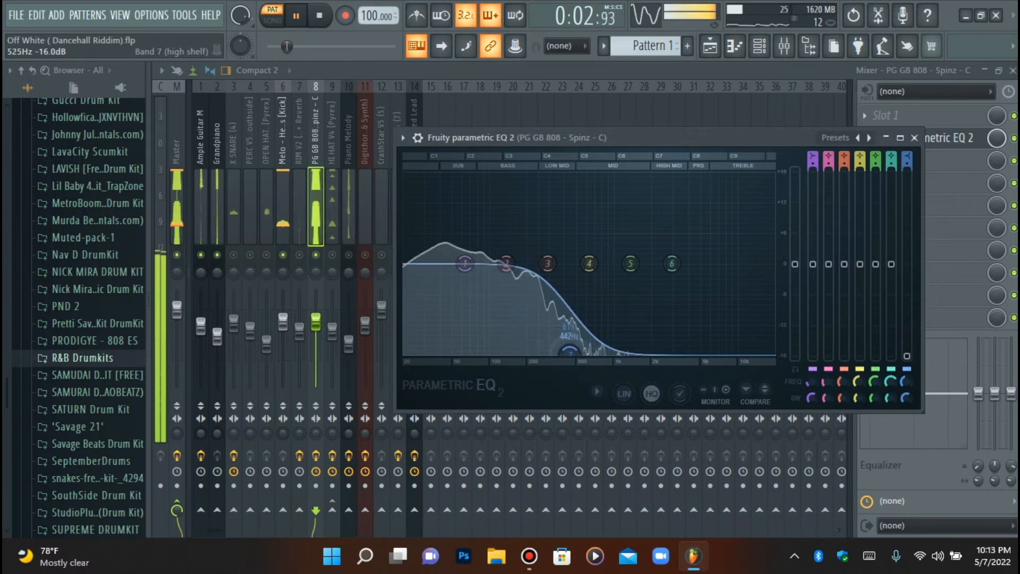
left_click(914, 137)
Step: Add Fruity Limiter to slot 3 of the PG GB 808 track and switch it to COMP mode
left_click(914, 160)
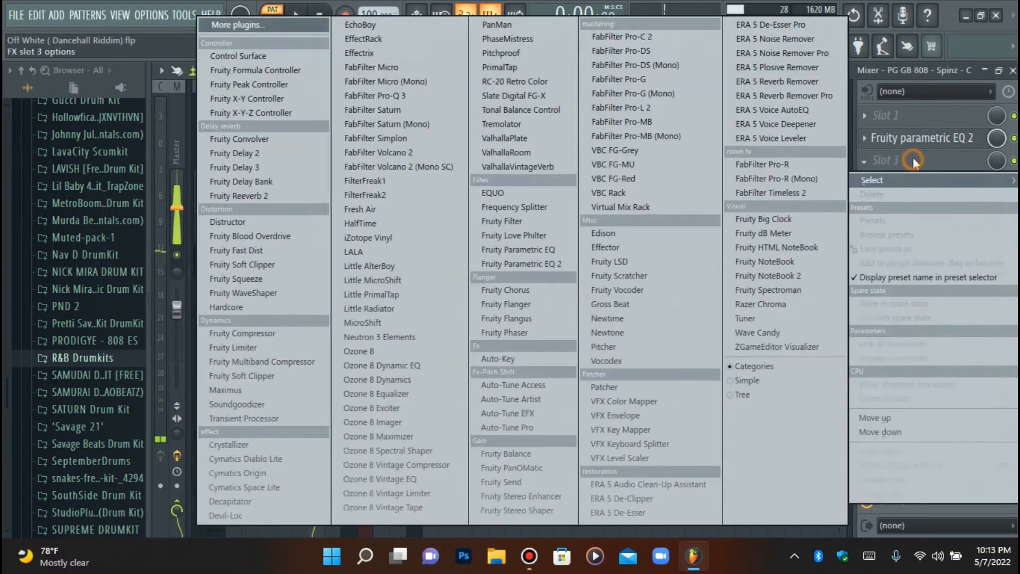
left_click(287, 347)
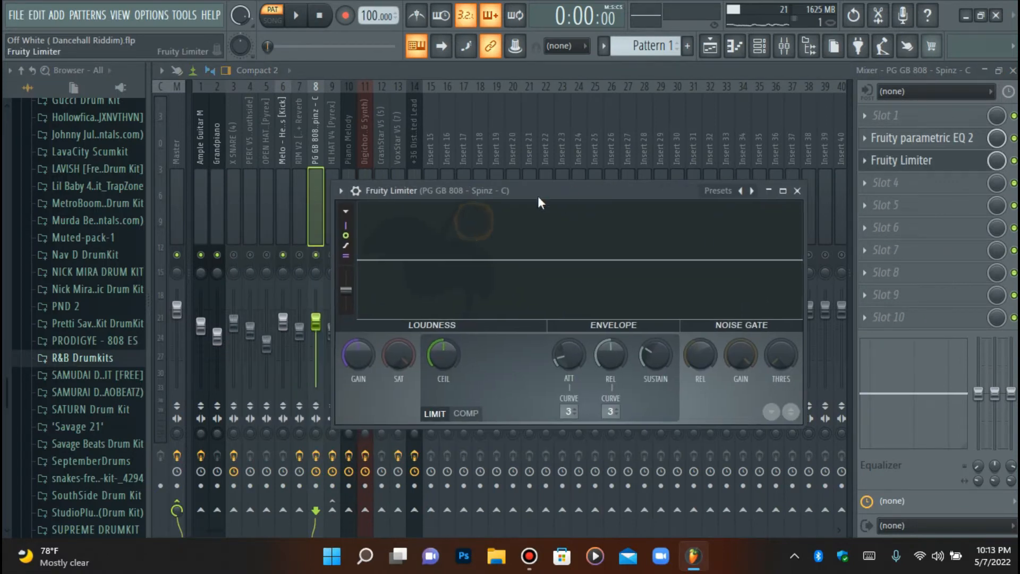
left_click(468, 414)
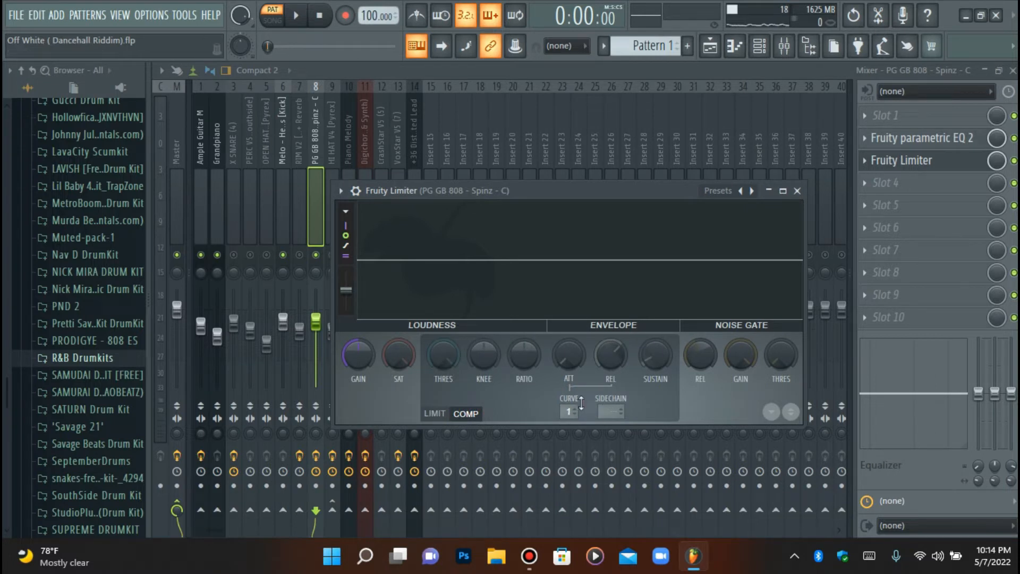
left_click(897, 160)
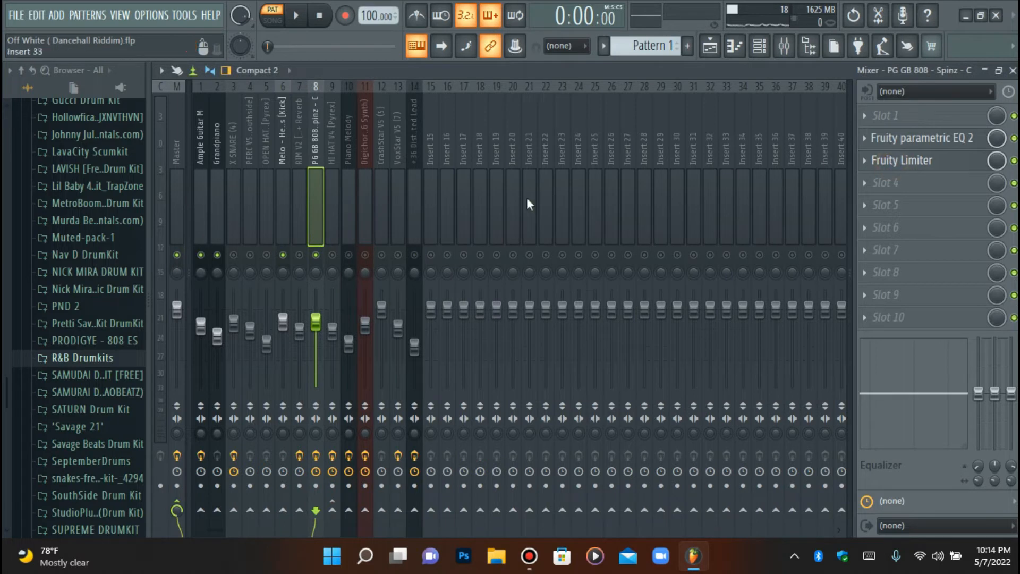
Step: Remove the kick track's sidechain send to the HI HAT V4 [Pyrex] track
left_click(287, 218)
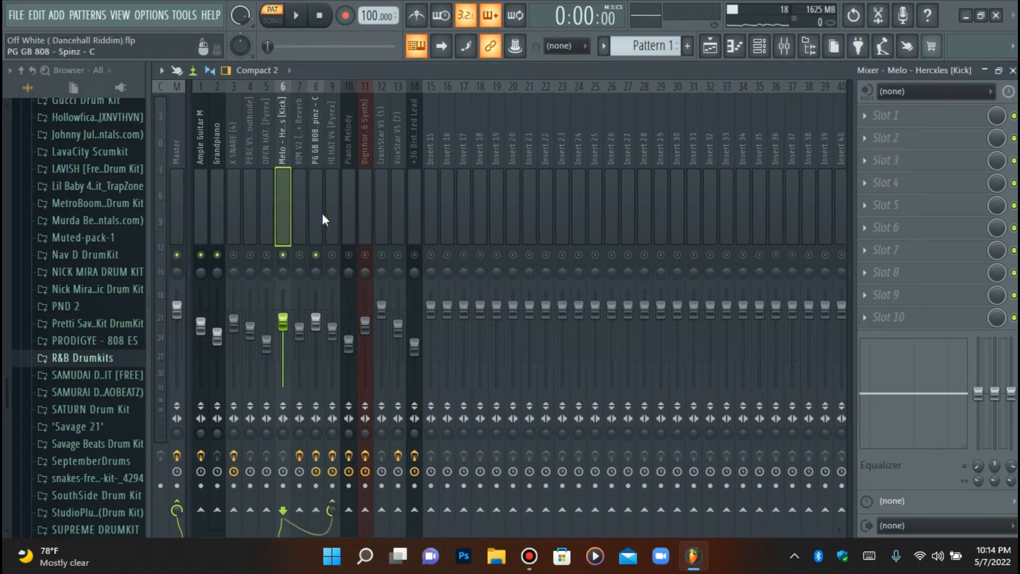
left_click(332, 497)
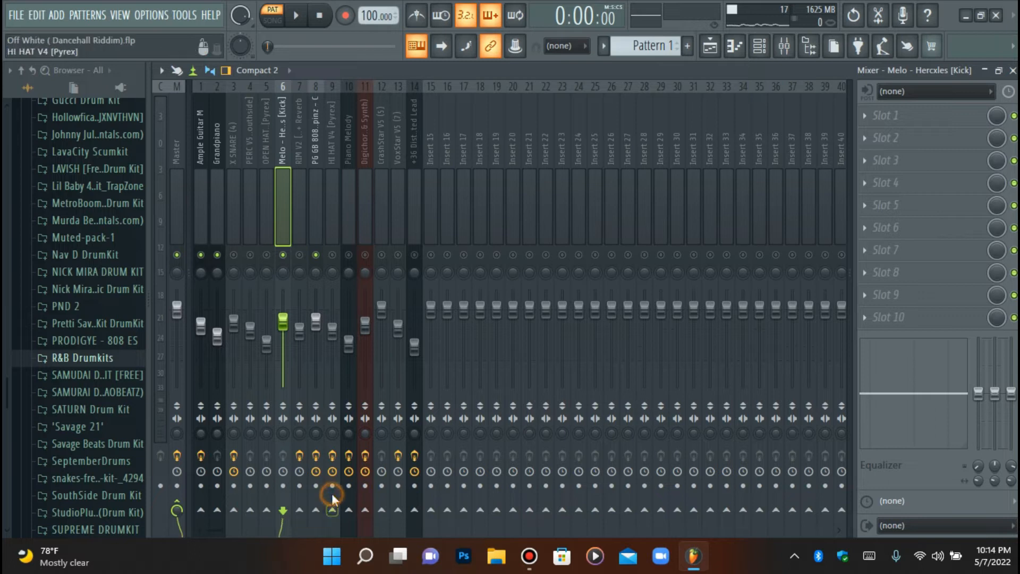
left_click(314, 213)
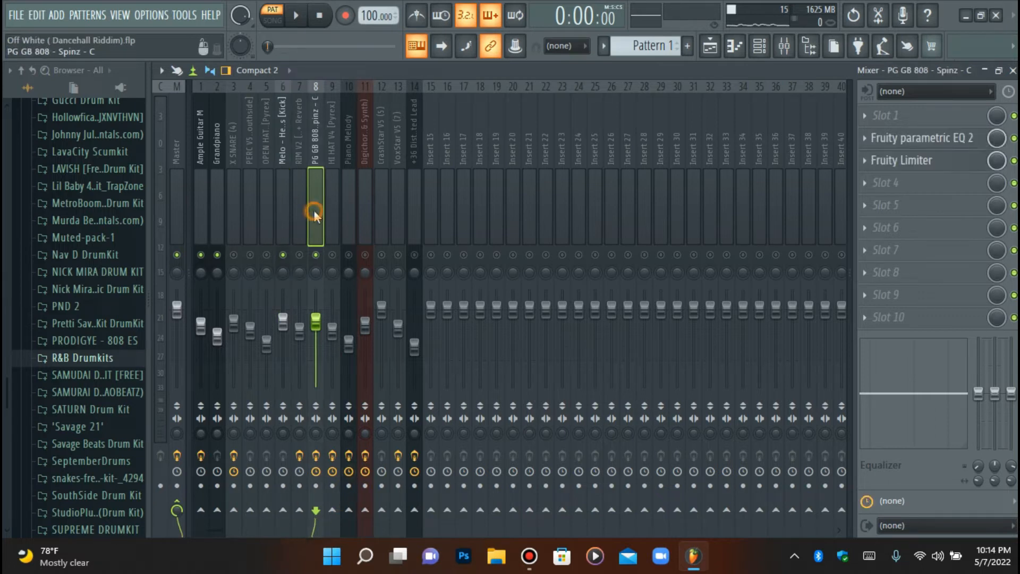
Step: Sidechain the Melo - Hercxles [Kick] track to the PG GB 808 track and play the pattern briefly
left_click(285, 222)
right_click(315, 510)
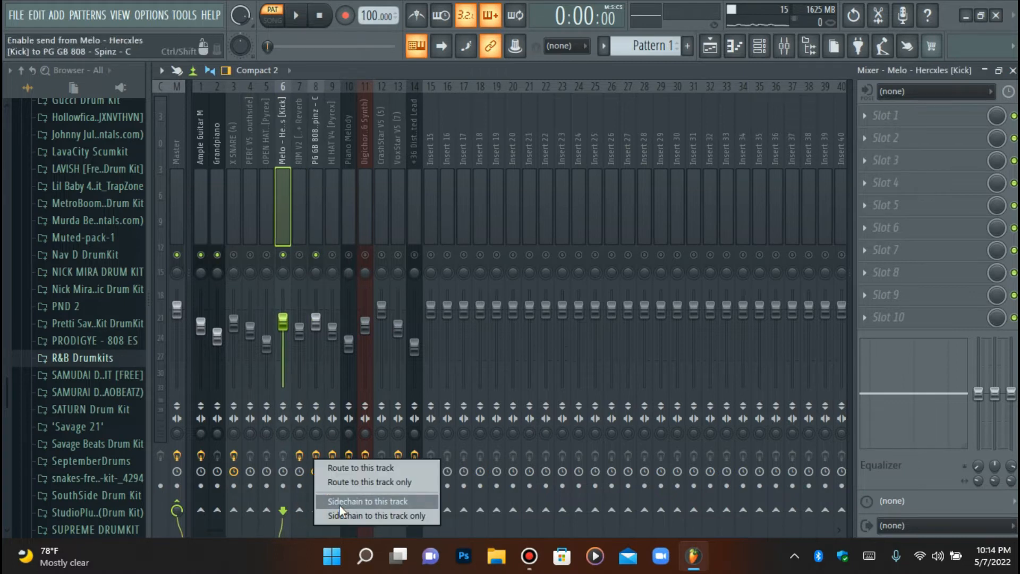
left_click(340, 502)
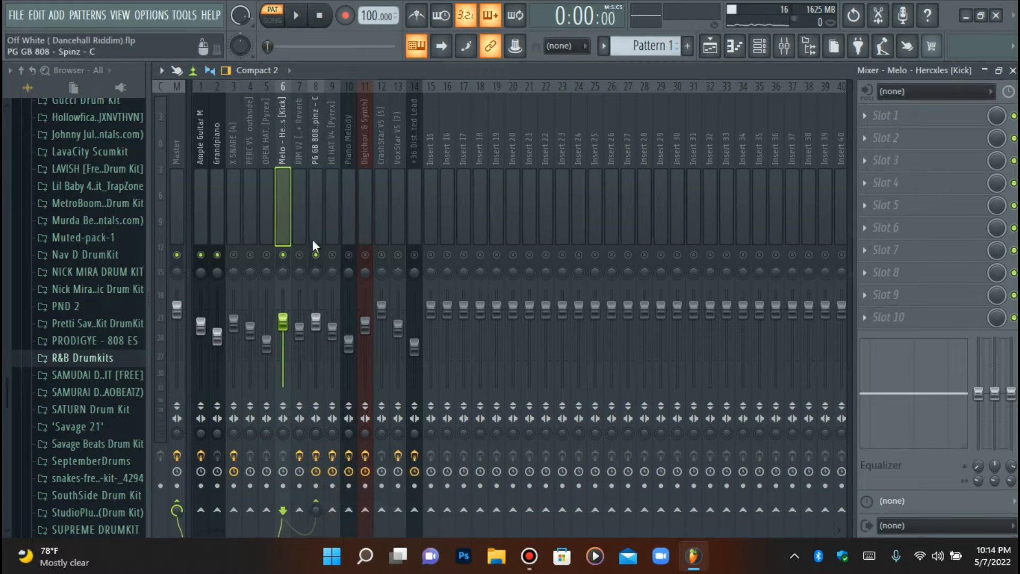
left_click(312, 210)
left_click(288, 200)
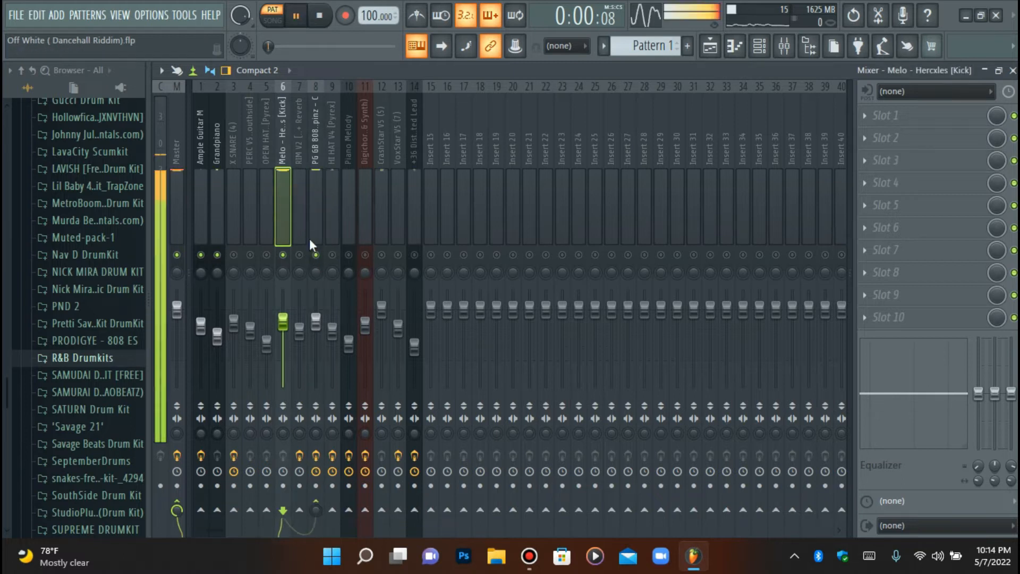
left_click(319, 226)
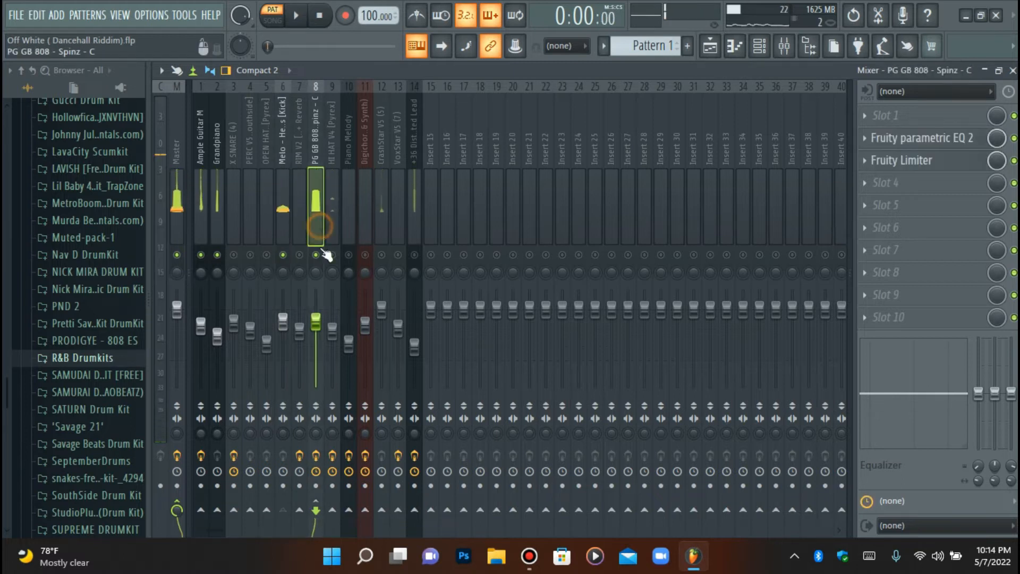
Step: Set the kick's send level to the PG GB 808 track to 50% and audition the pattern
left_click(288, 231)
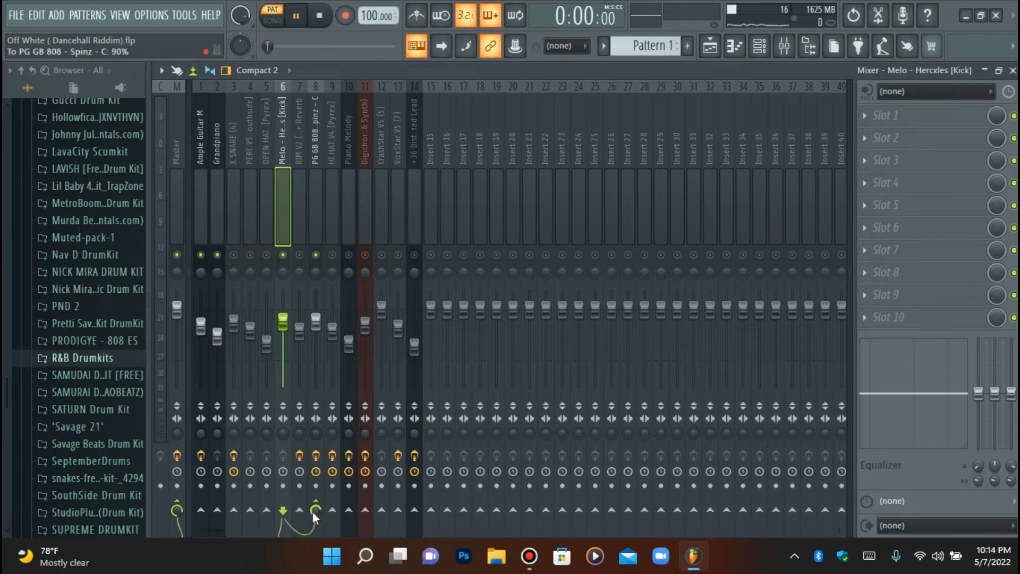
key("space")
left_click_drag(312, 511, 312, 532)
key("space")
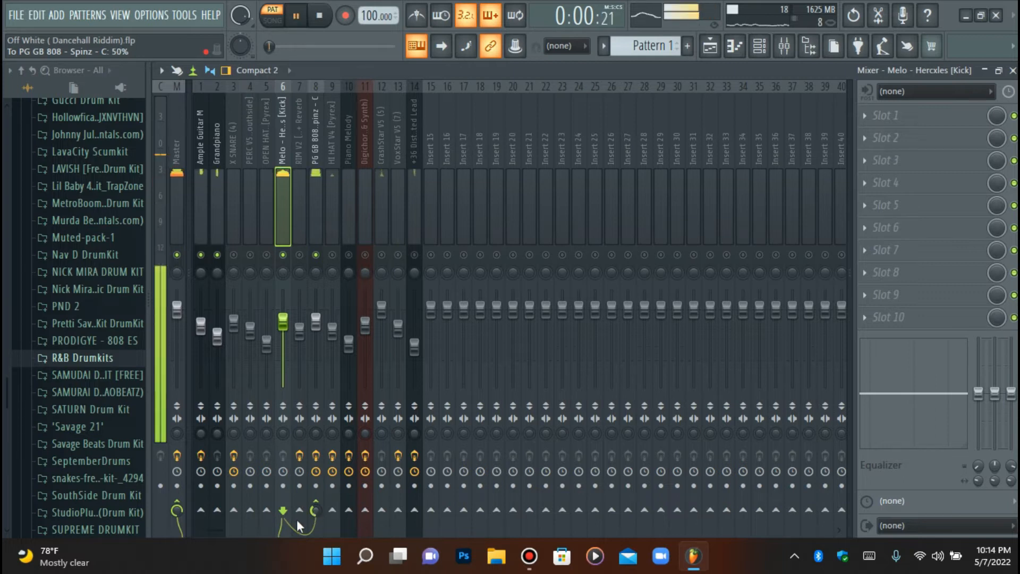
left_click(321, 196)
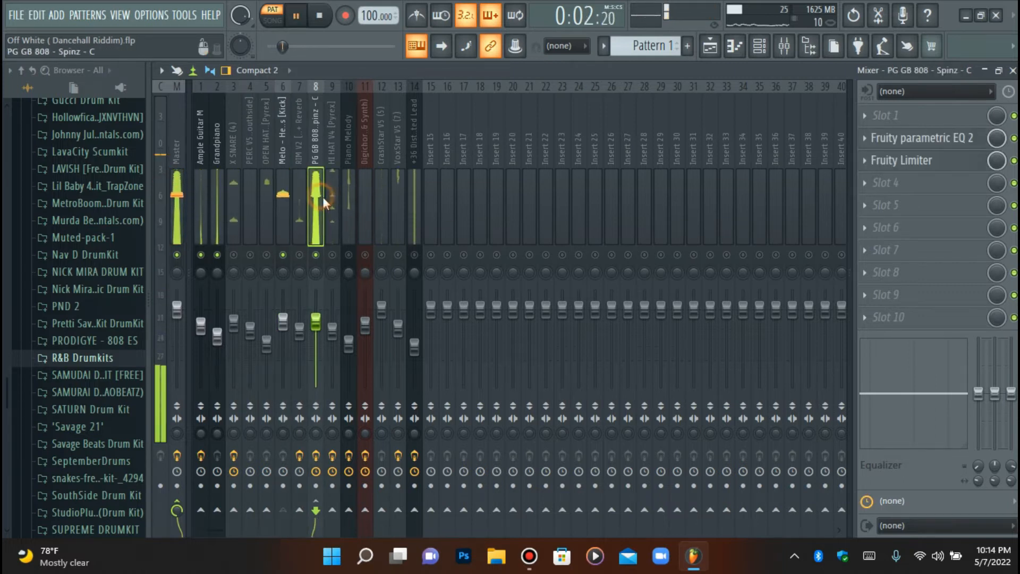
Step: In the PG GB 808 track's Fruity Limiter, set the sidechain input to 1 and lower the compressor threshold
left_click(935, 138)
left_click(936, 139)
key("space")
left_click(926, 160)
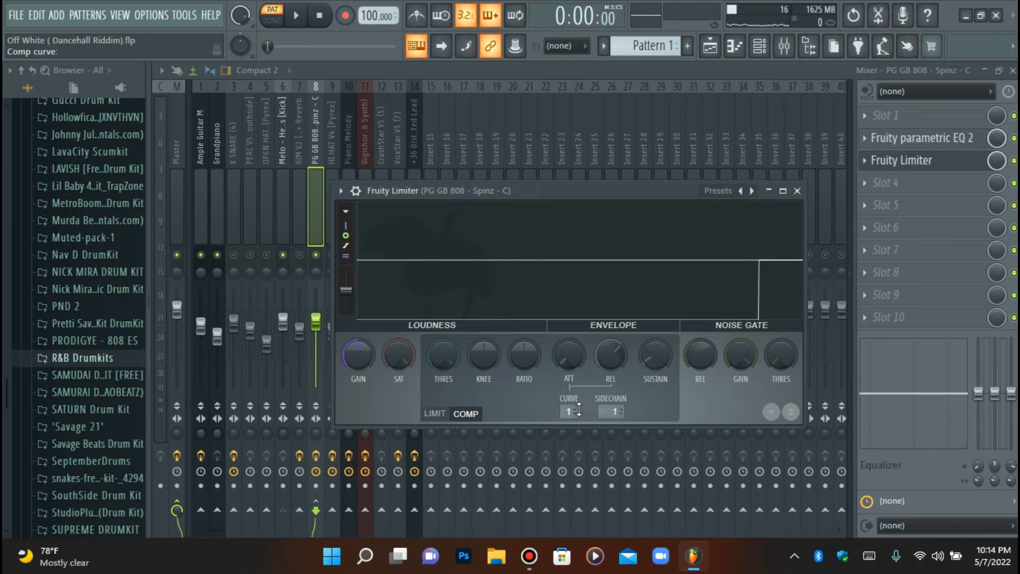
scroll(448, 354, "down", 5)
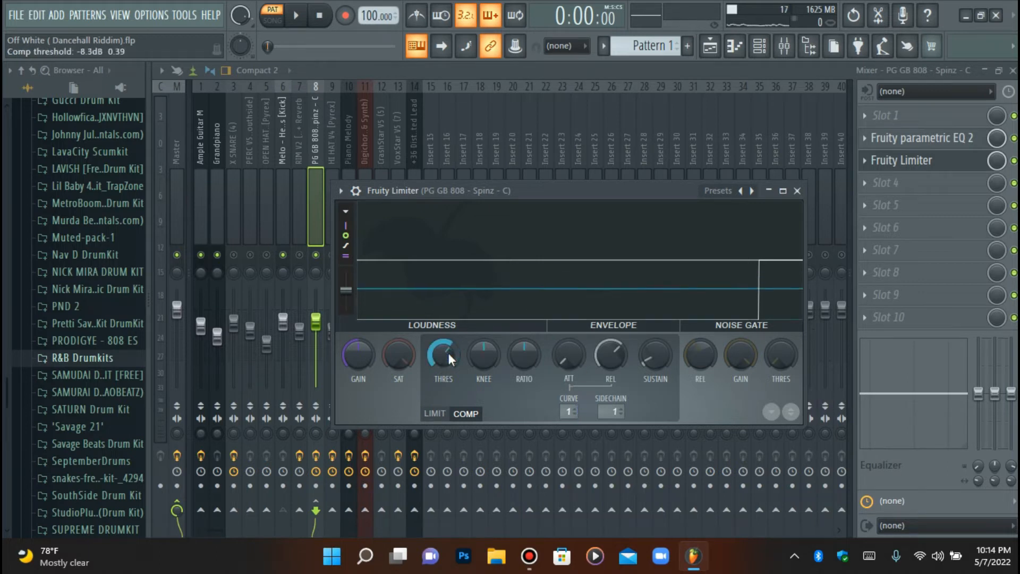
scroll(448, 353, "up", 3)
scroll(483, 359, "down", 3)
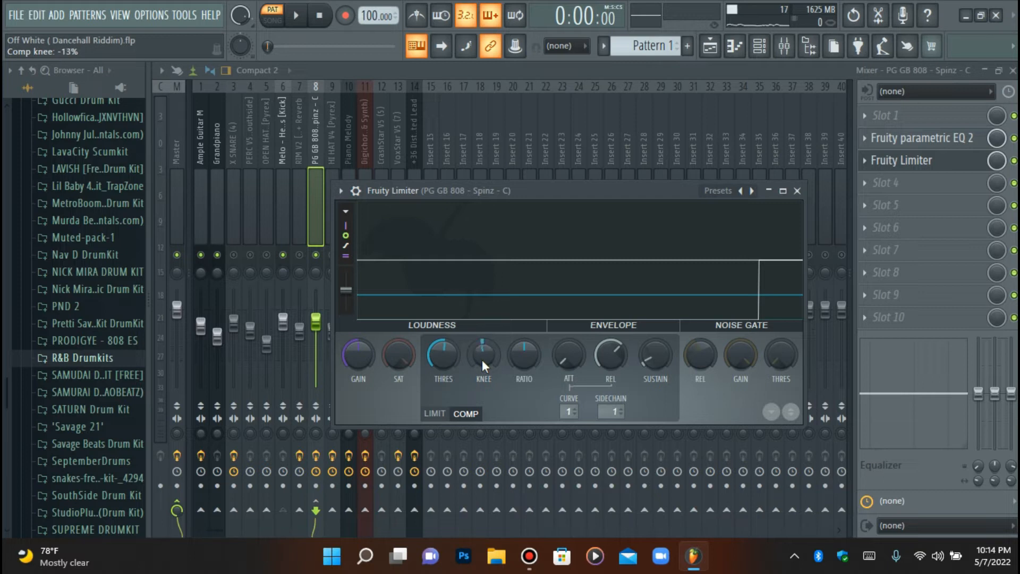
Step: Bring the compressor knee slightly below zero and set the ratio to 2.0:1 while the pattern plays
scroll(518, 360, "up", 2)
right_click(518, 360)
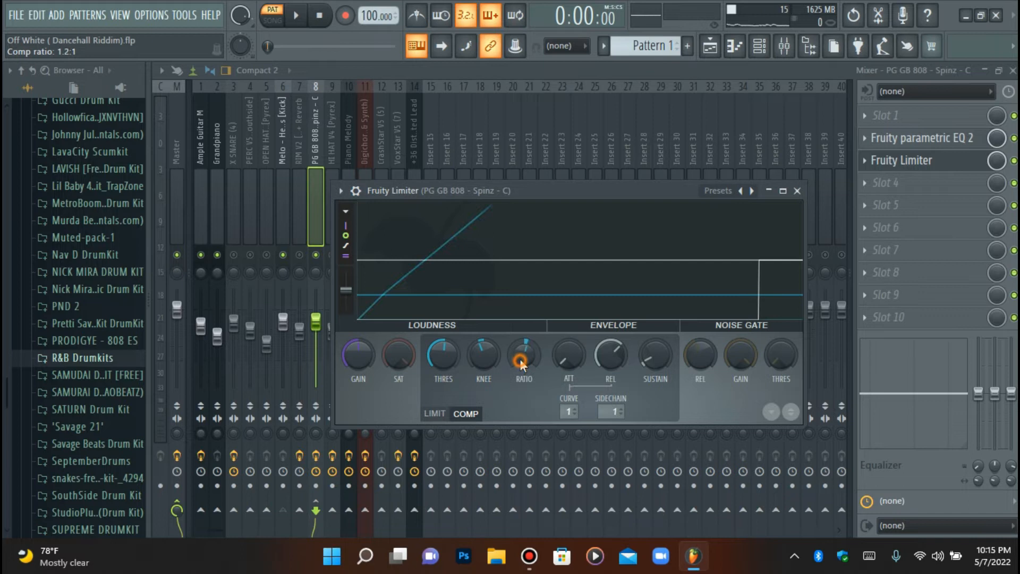
left_click(539, 307)
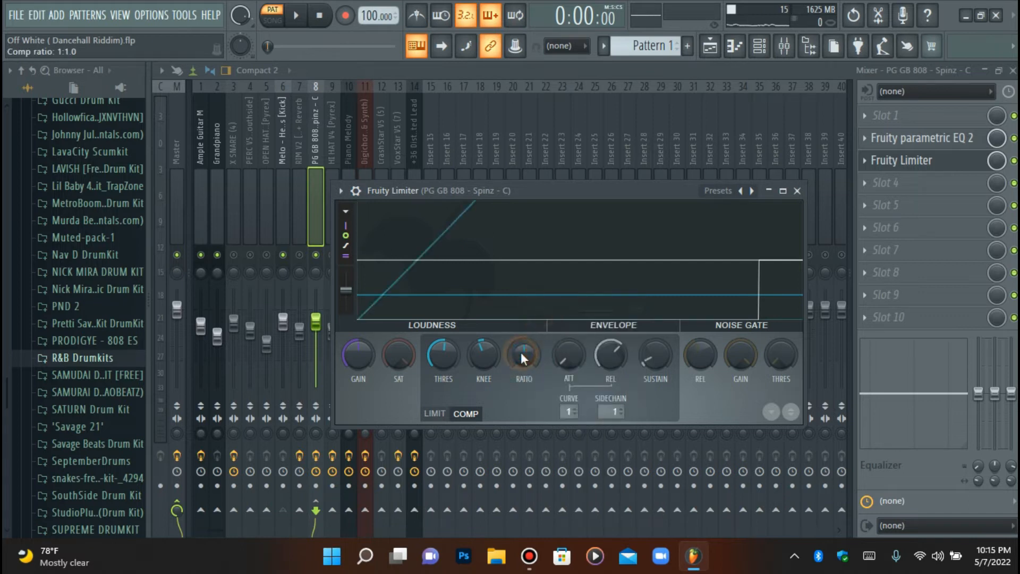
scroll(530, 356, "up", 5)
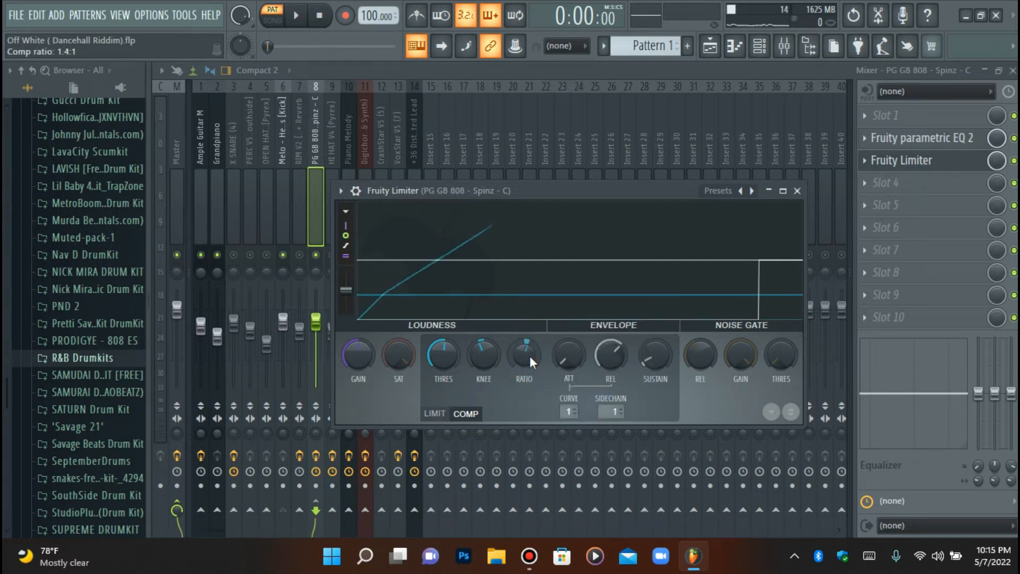
key("space")
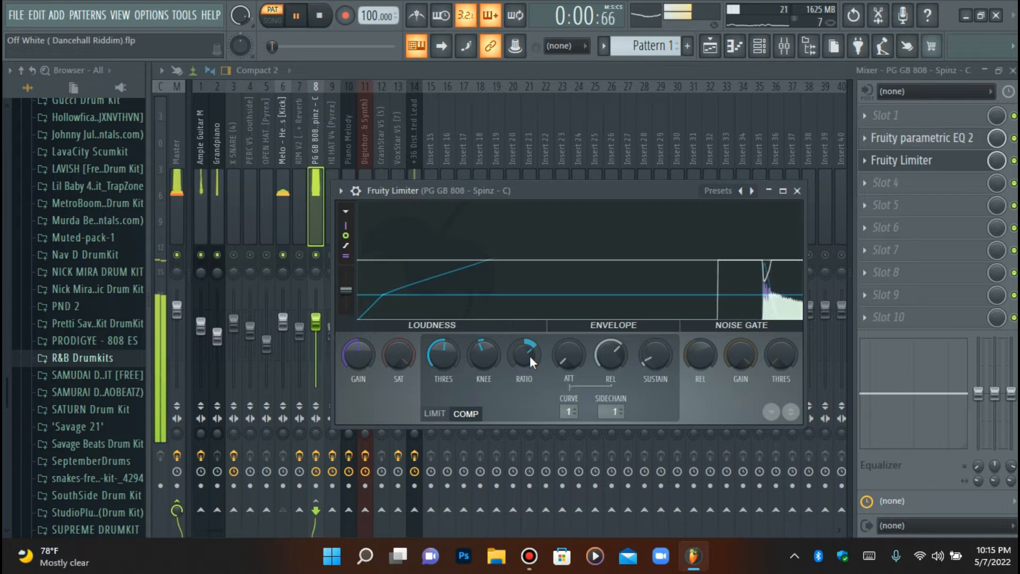
scroll(530, 356, "down", 1)
scroll(530, 356, "down", 1)
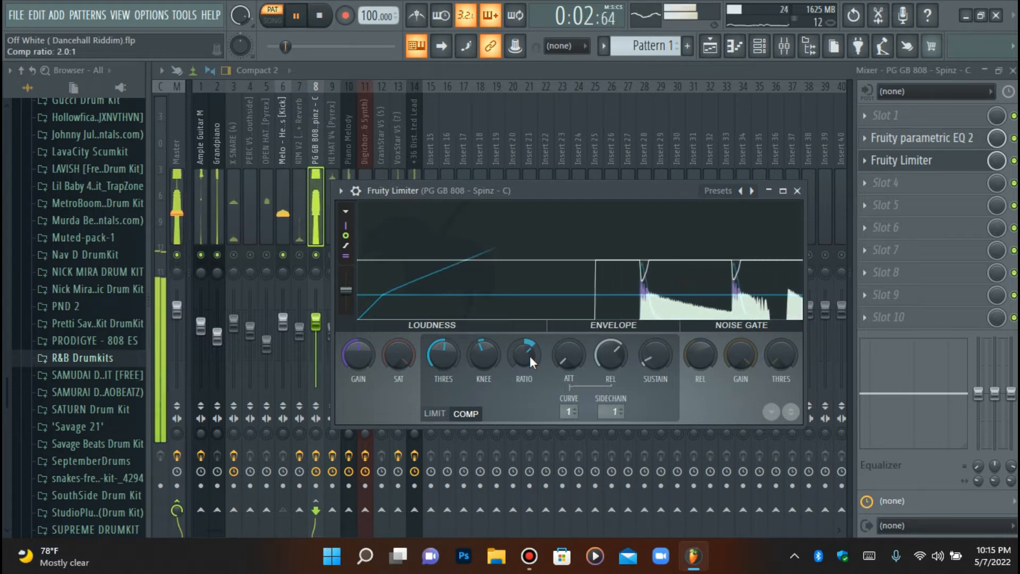
right_click(530, 356)
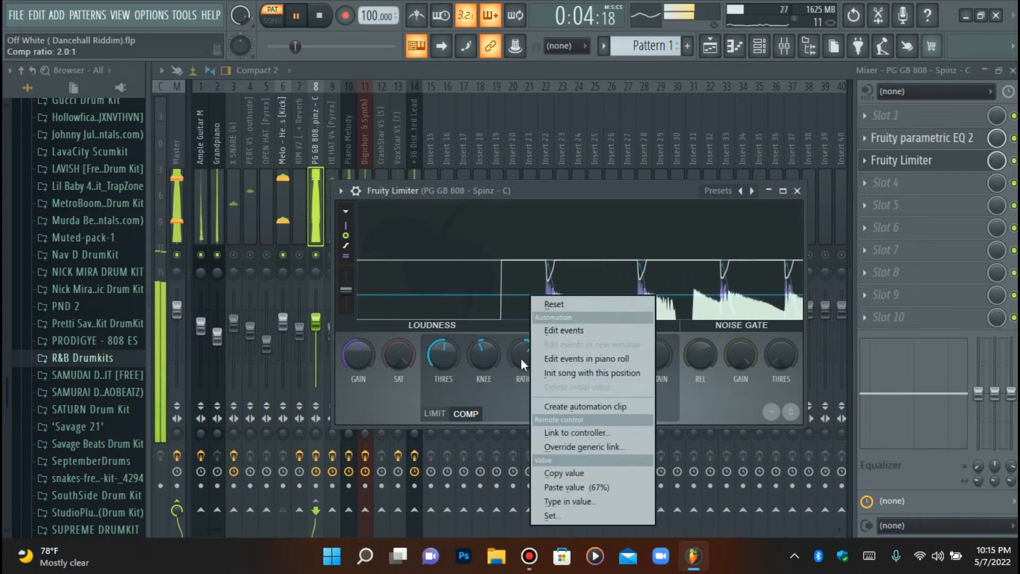
left_click(502, 385)
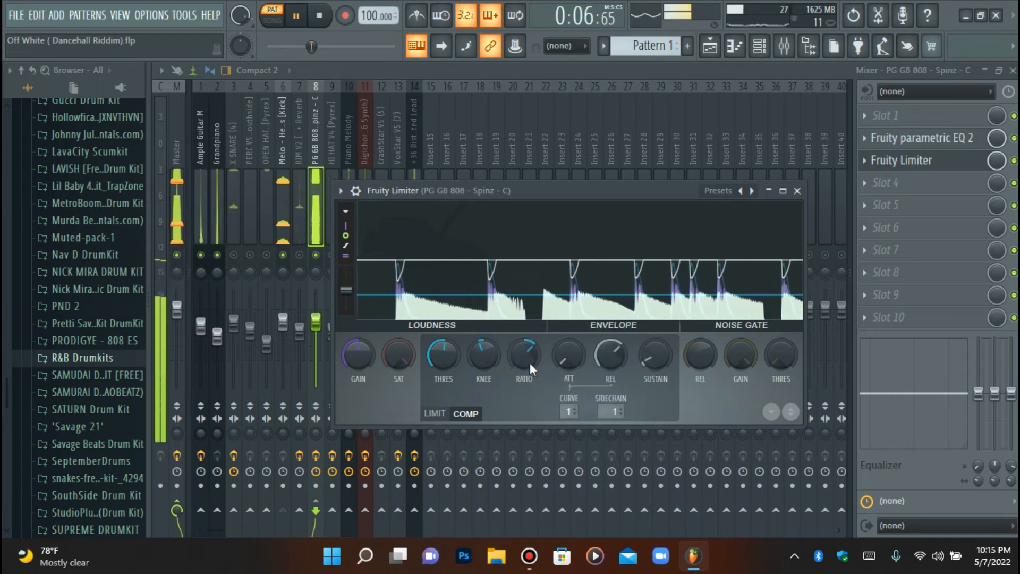
Step: Try low and high compressor knee settings against the playing pattern, and settle on about 16%
left_click(482, 365)
scroll(482, 366, "up", 6)
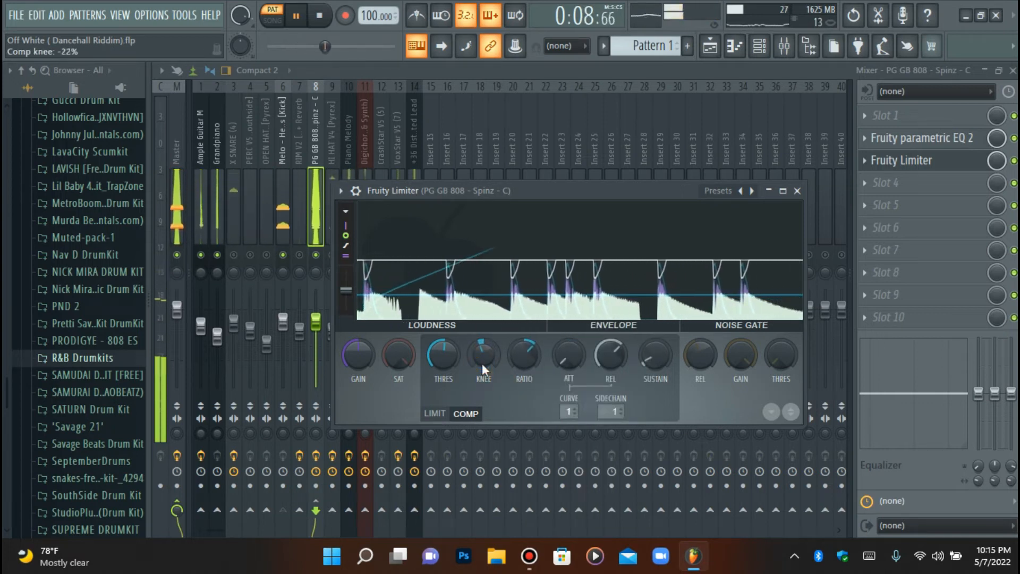
scroll(482, 363, "up", 16)
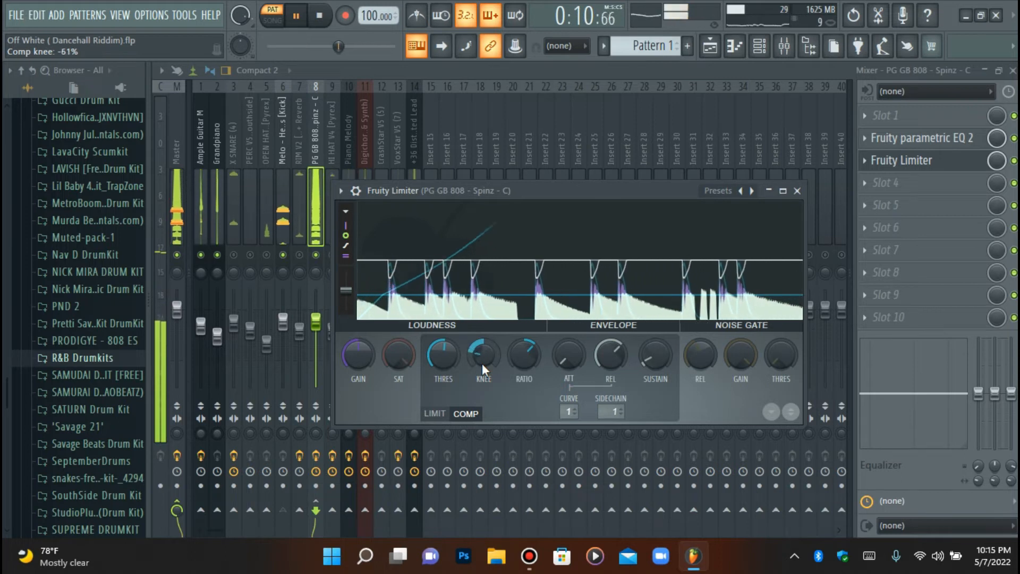
key("space")
scroll(482, 363, "up", 20)
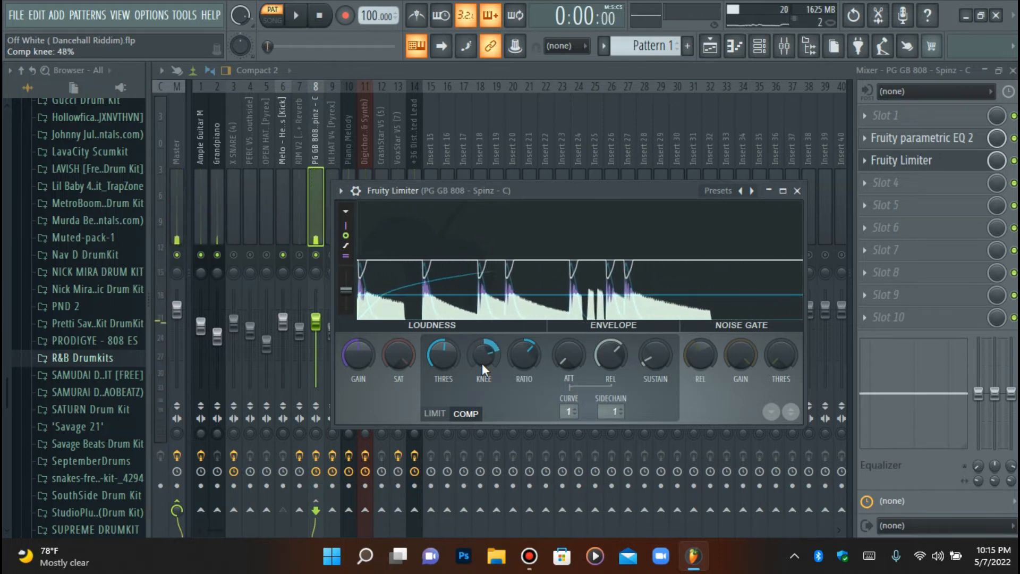
scroll(482, 363, "down", 13)
key("space")
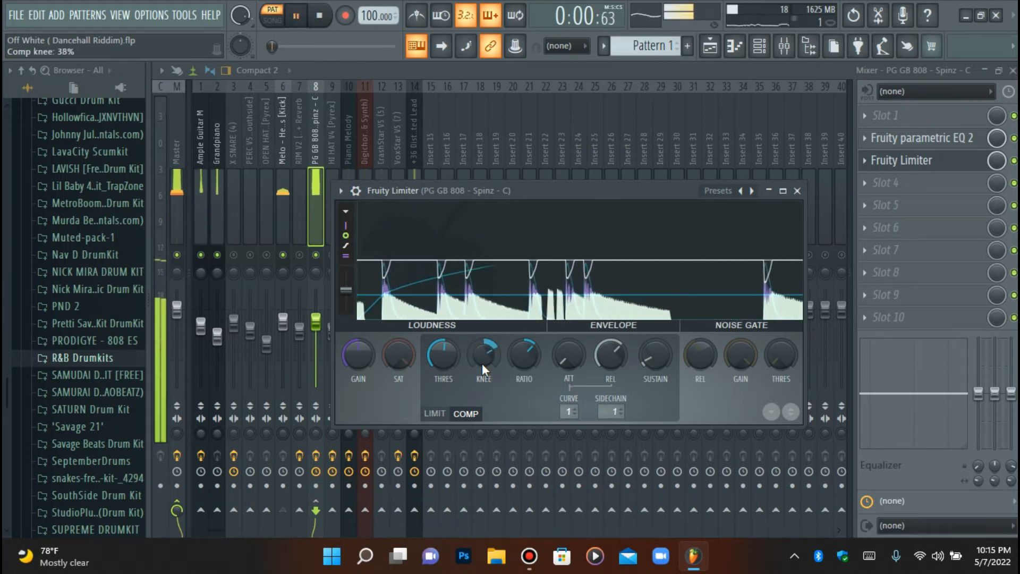
scroll(482, 363, "down", 6)
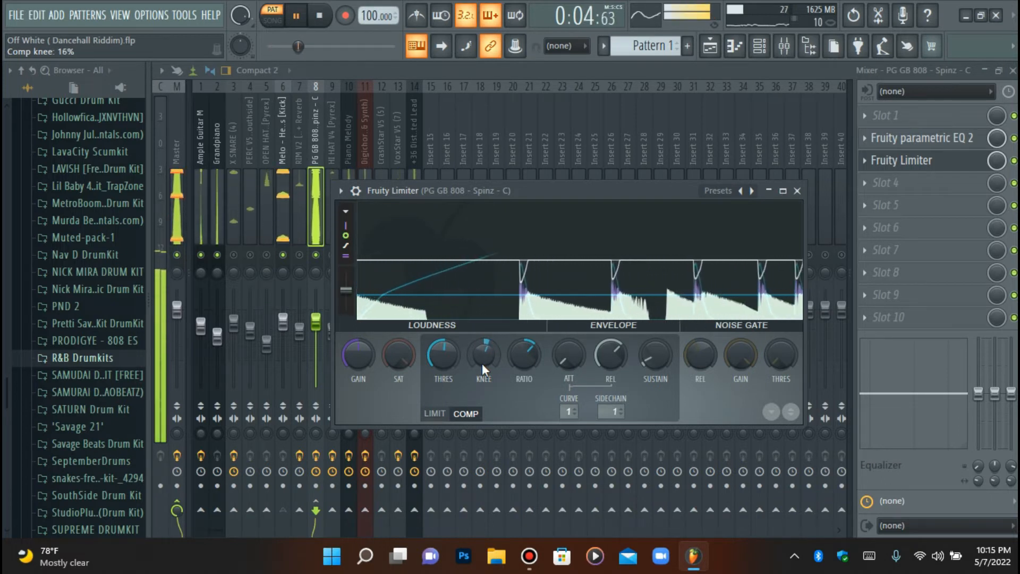
right_click(483, 364)
Step: Raise the compressor threshold to about -9.1 dB while the pattern plays
left_click(457, 360)
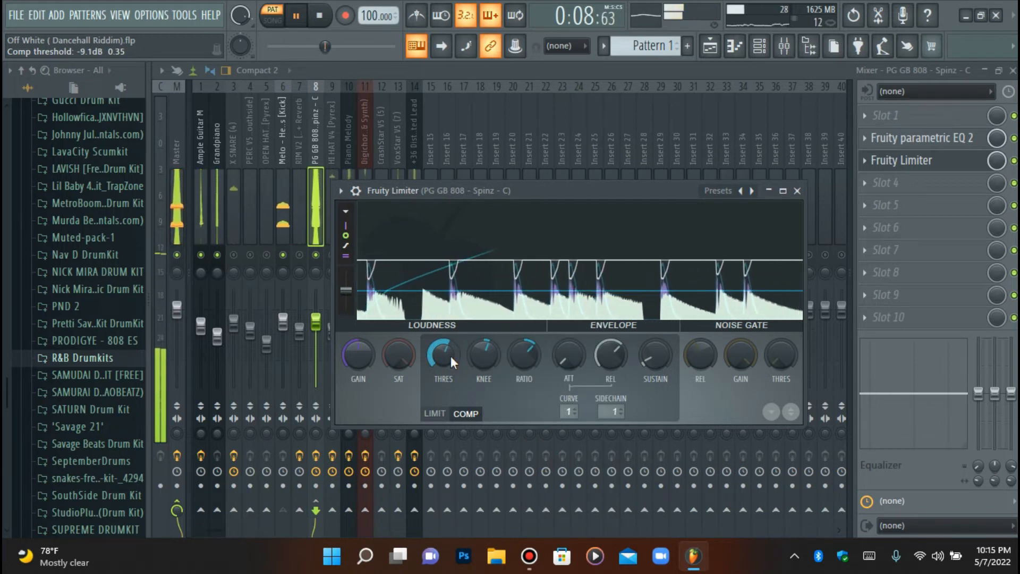
right_click(450, 357)
left_click(648, 192)
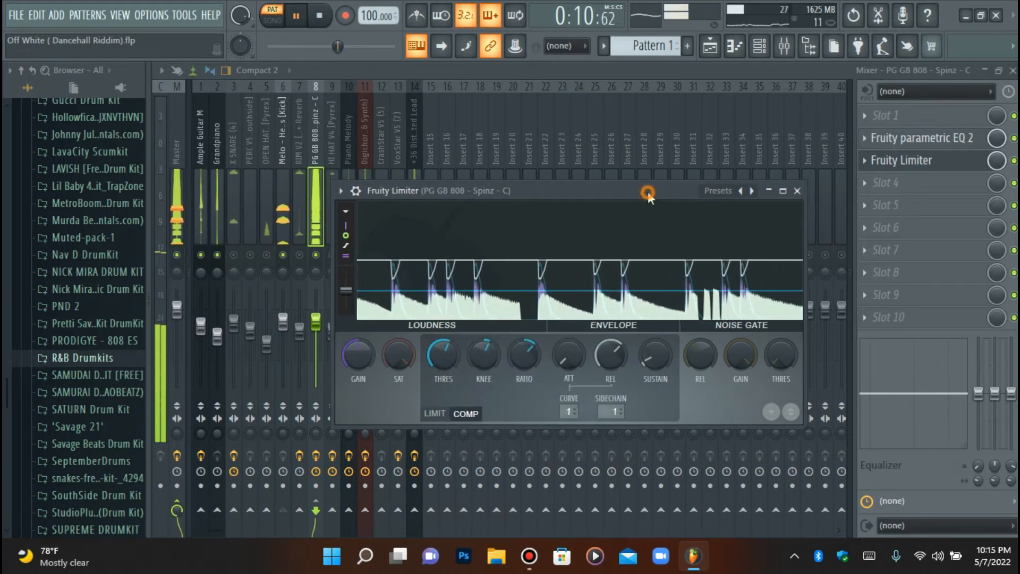
Step: Raise the compressor threshold slightly, to about -8.3 dB, while the pattern plays
key("space")
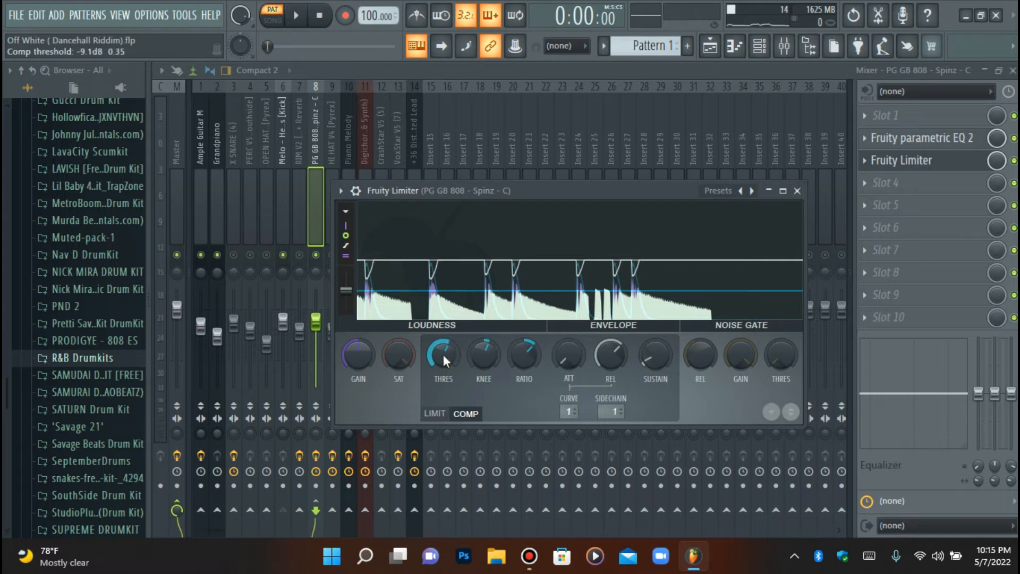
scroll(441, 362, "down", 1)
scroll(442, 362, "up", 1)
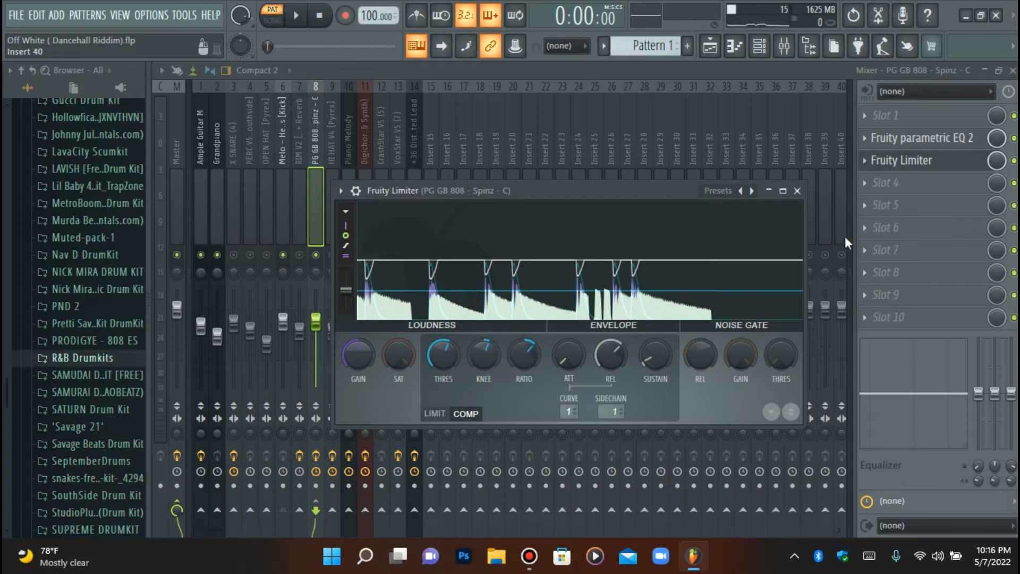
key("space")
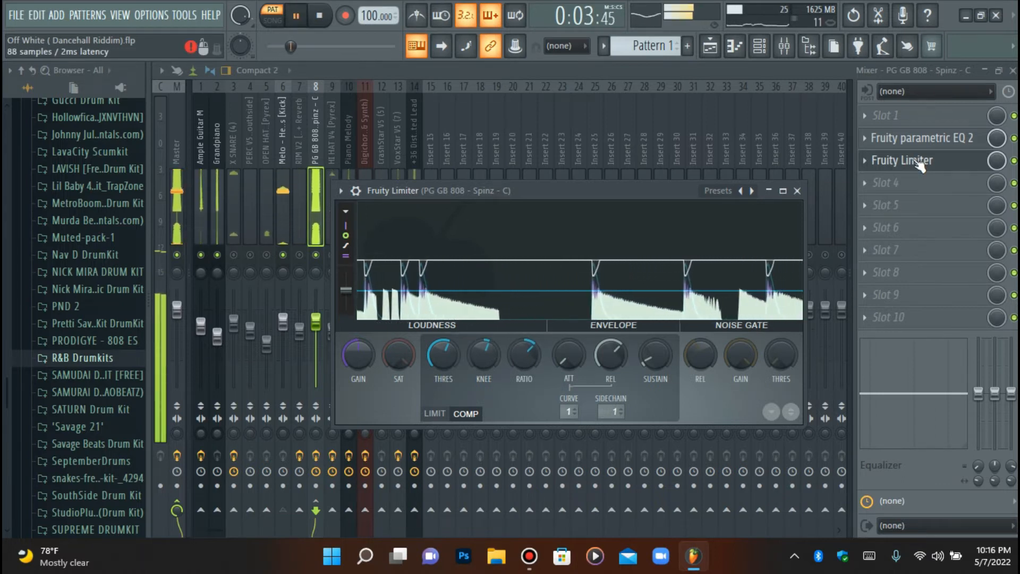
left_click_drag(435, 357, 435, 358)
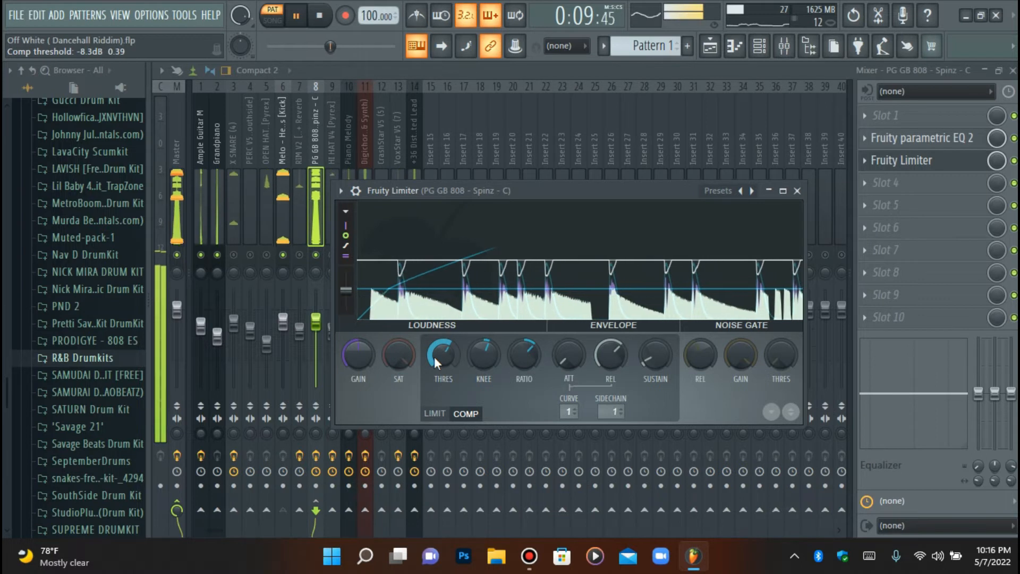
right_click(434, 356)
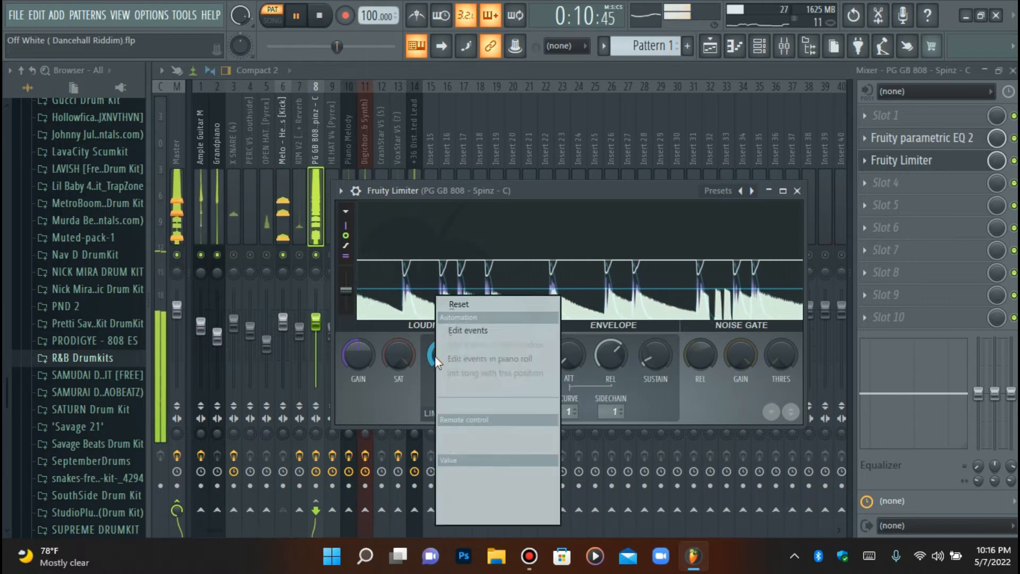
left_click(691, 388)
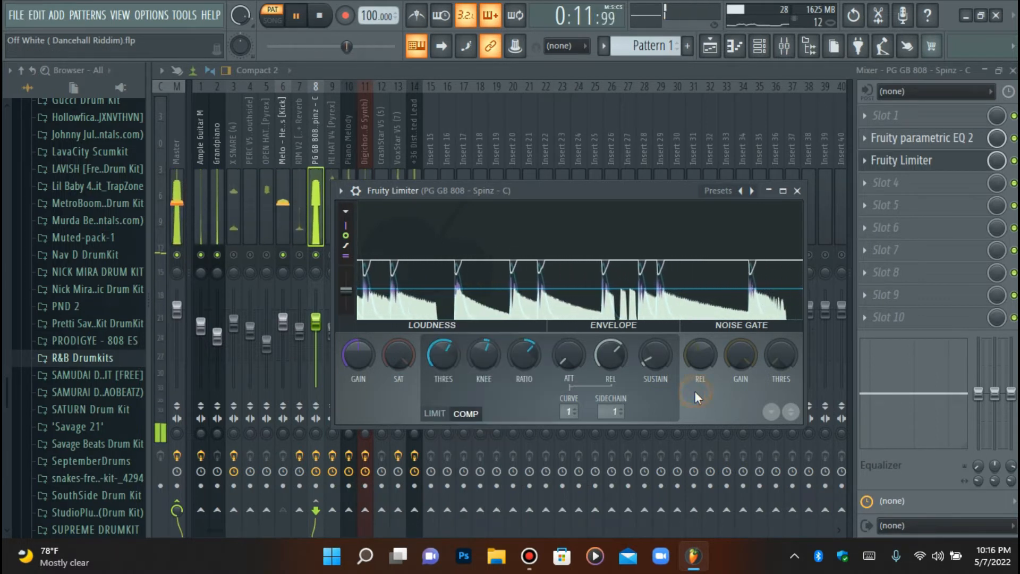
Step: Look over the Fruity Limiter's limit mode, return to compressor mode, and close the plugin with playback stopped
left_click(434, 414)
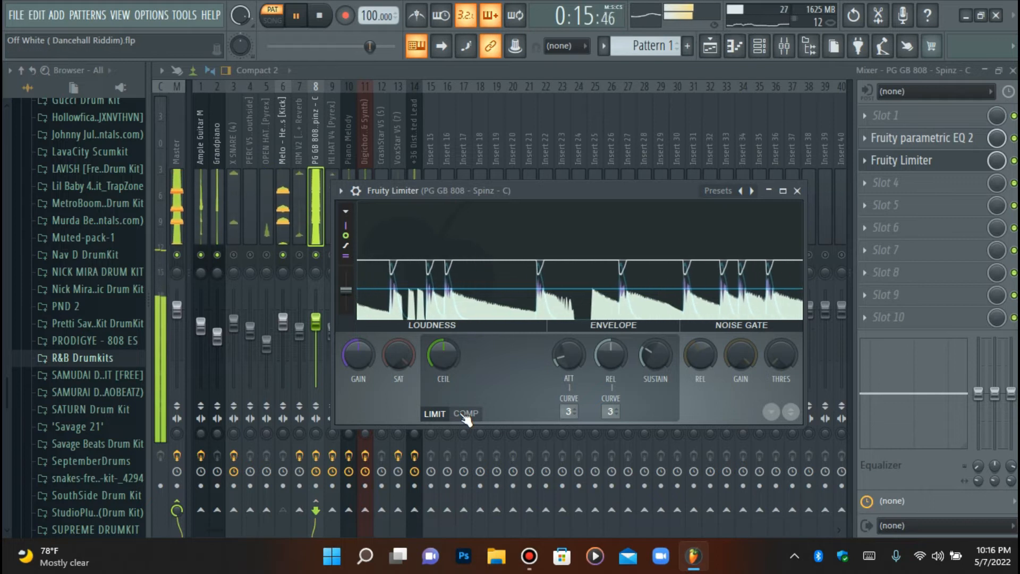
left_click(465, 414)
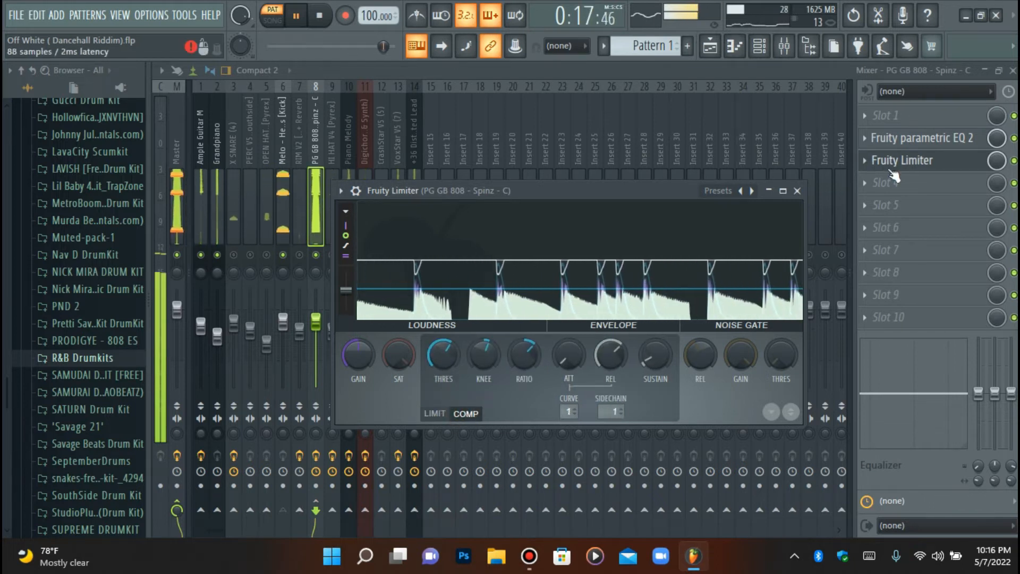
left_click(796, 191)
key("space")
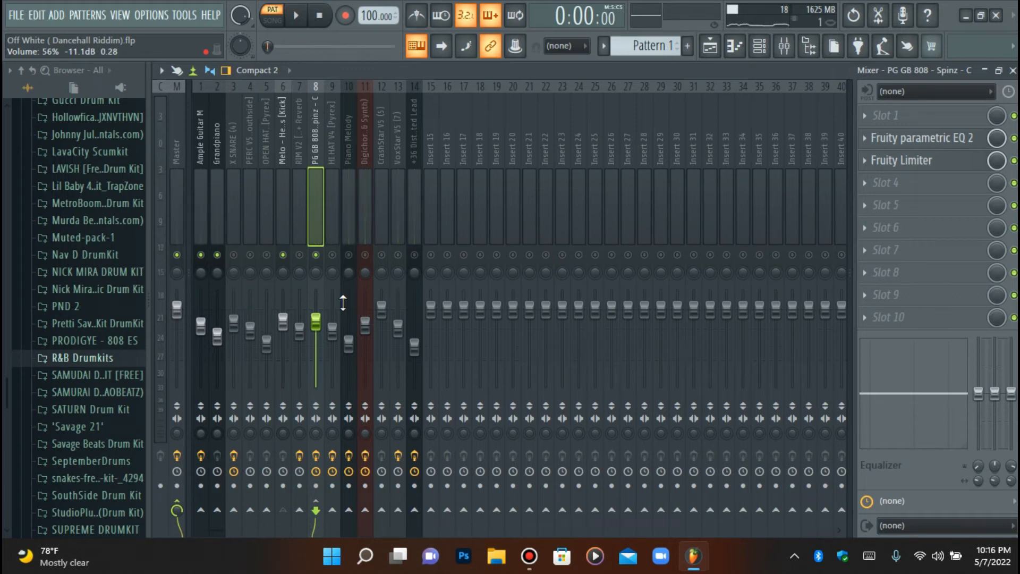
Step: Unsolo the mixer tracks and lower the +36 Distorted Lead's volume to about 49% while the pattern plays
right_click(315, 254)
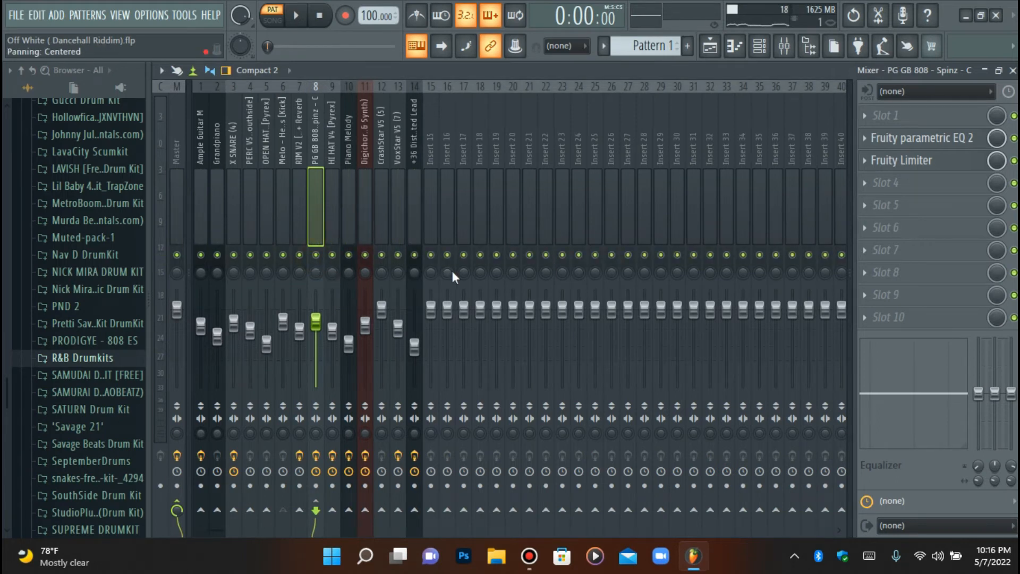
key("space")
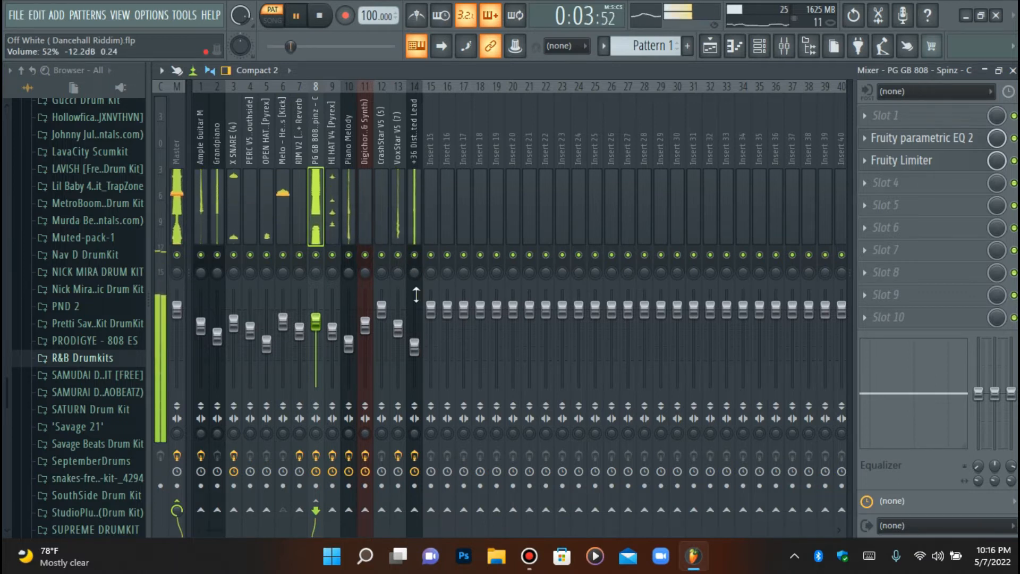
scroll(417, 347, "down", 3)
scroll(417, 355, "down", 2)
left_click_drag(413, 361, 413, 352)
key("space")
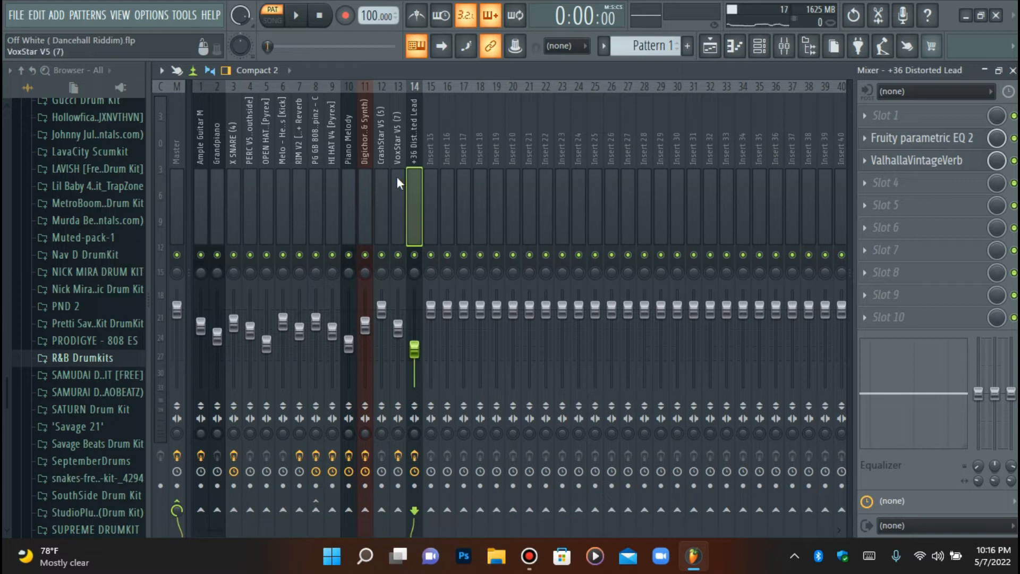
Step: Audition the pattern with the +36 Distorted Lead track muted, and unmute the track again
left_click(414, 256)
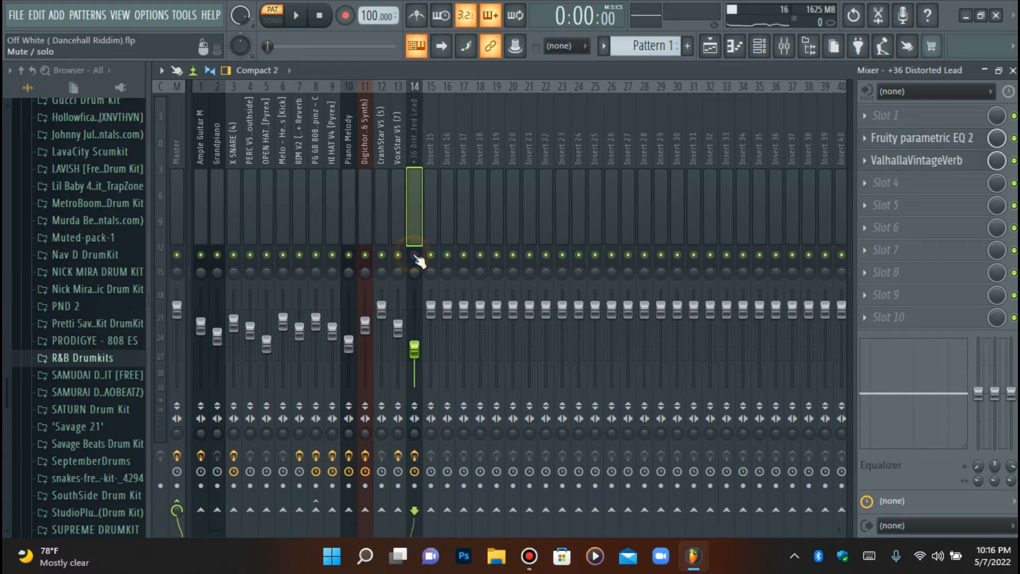
key("space")
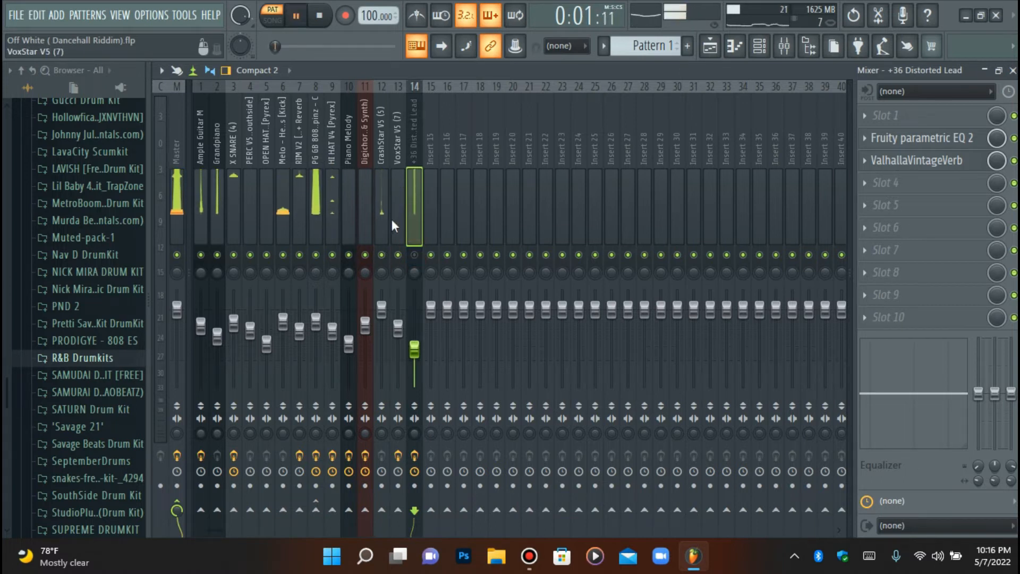
key("space")
left_click(417, 254)
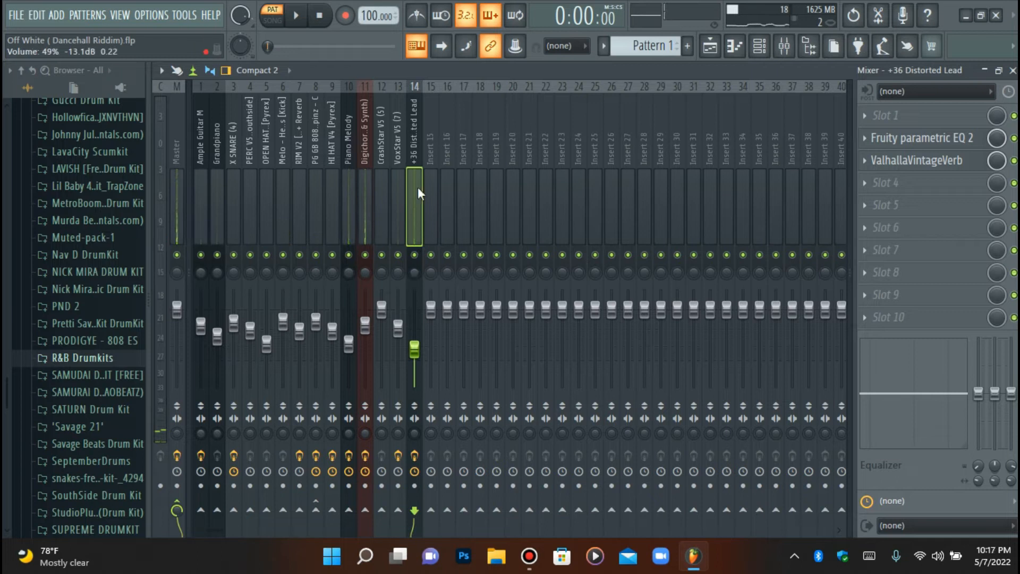
Step: Inspect the Fruity parametric EQ 2 curve on the +36 Distorted Lead and listen to the full mix with it
left_click(881, 138)
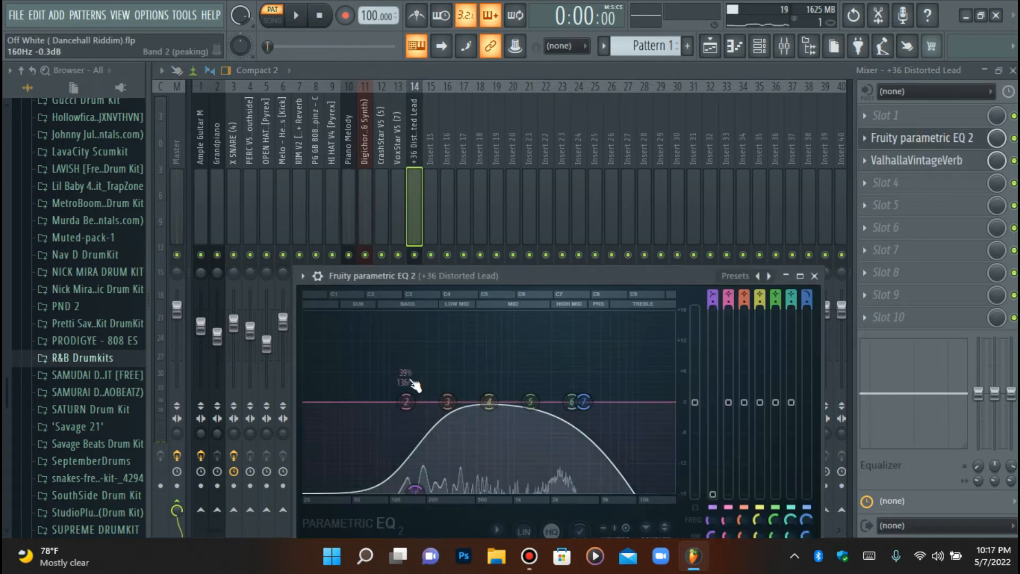
left_click(930, 139)
key("space")
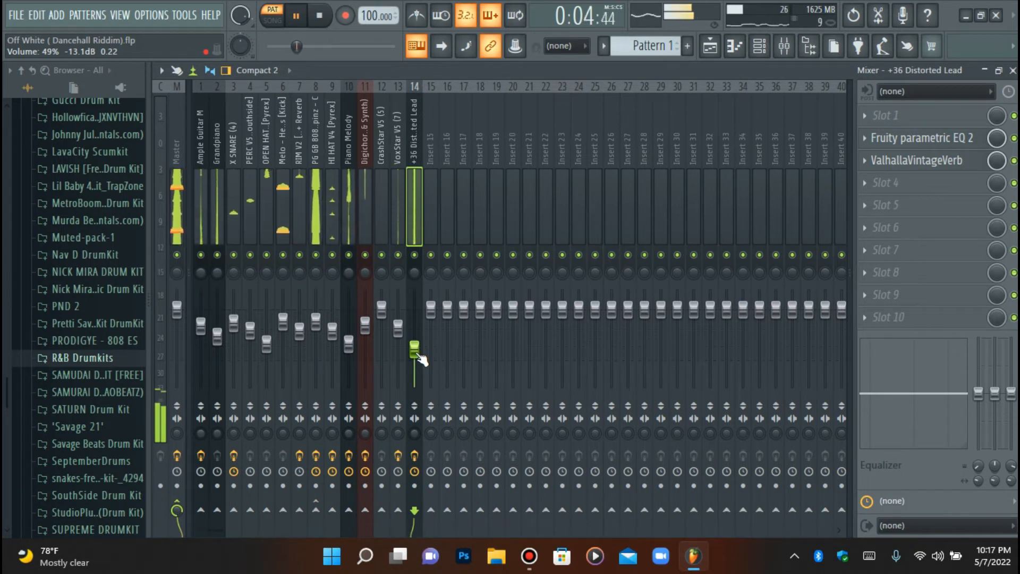
key("space")
left_click(414, 254)
left_click(415, 255)
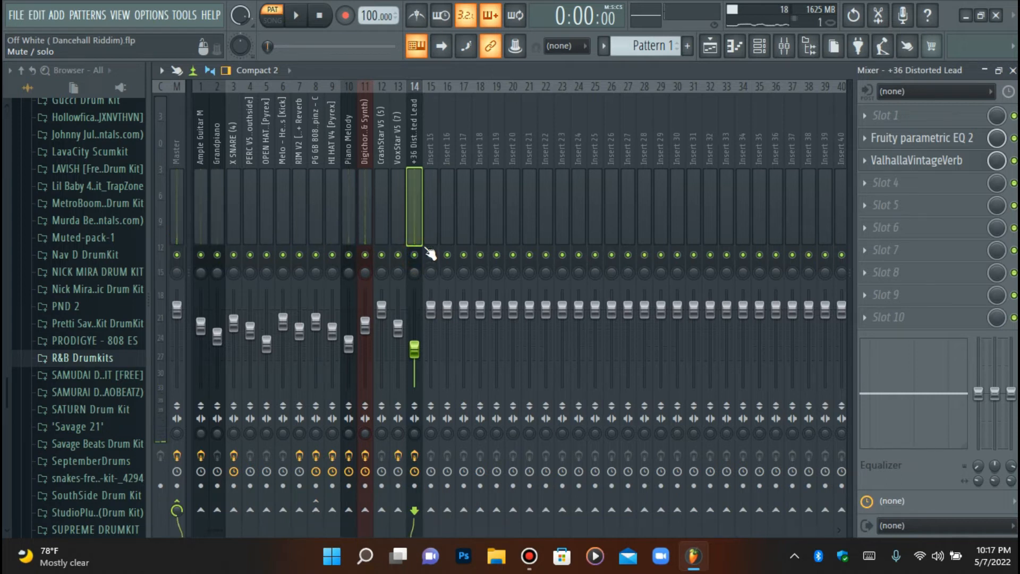
Step: Enable and open Fruity parametric EQ 2 on the Master track, and play the pattern to examine its spectrum
left_click(177, 192)
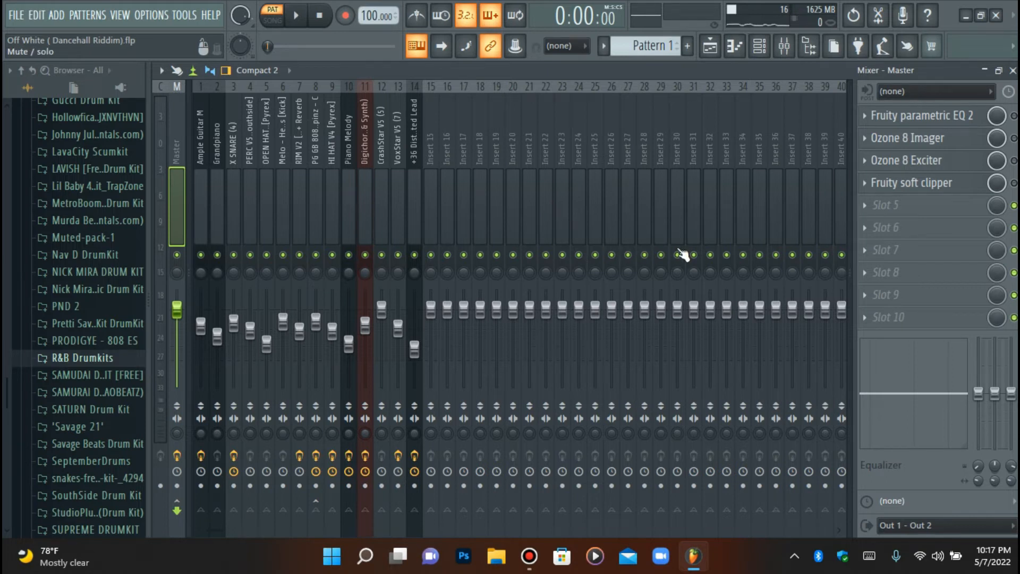
left_click(1013, 116)
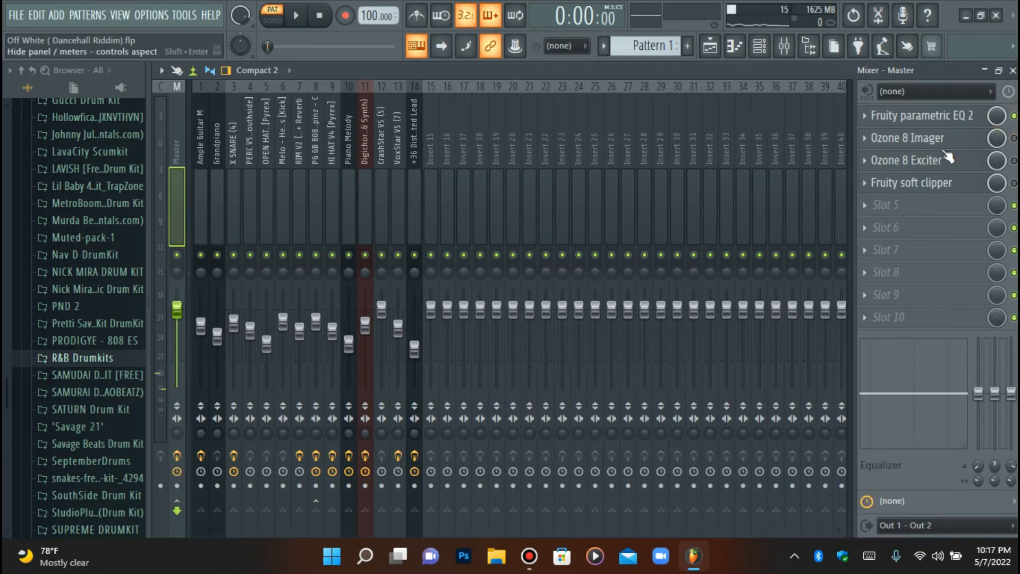
left_click(934, 115)
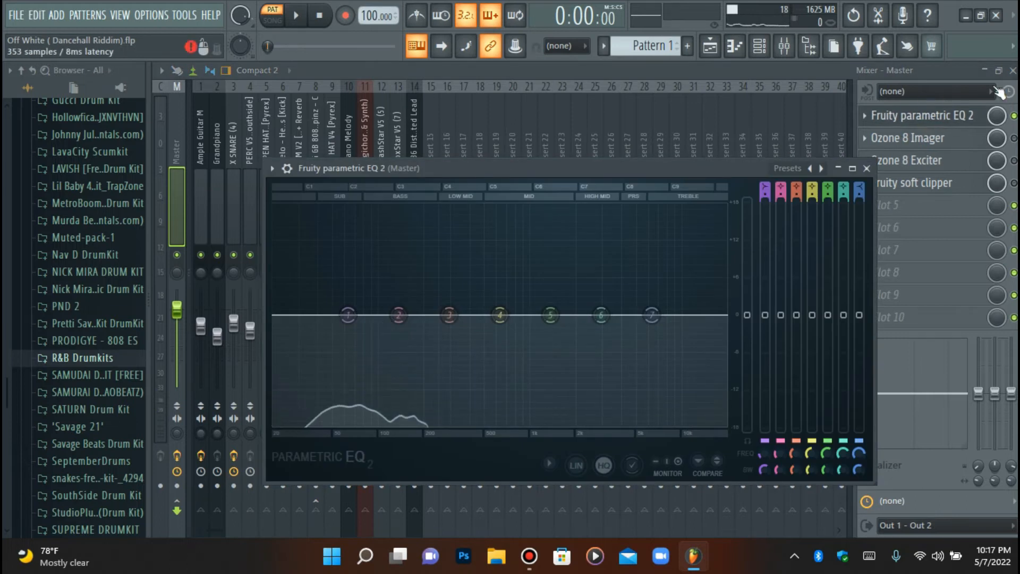
left_click_drag(613, 166, 615, 140)
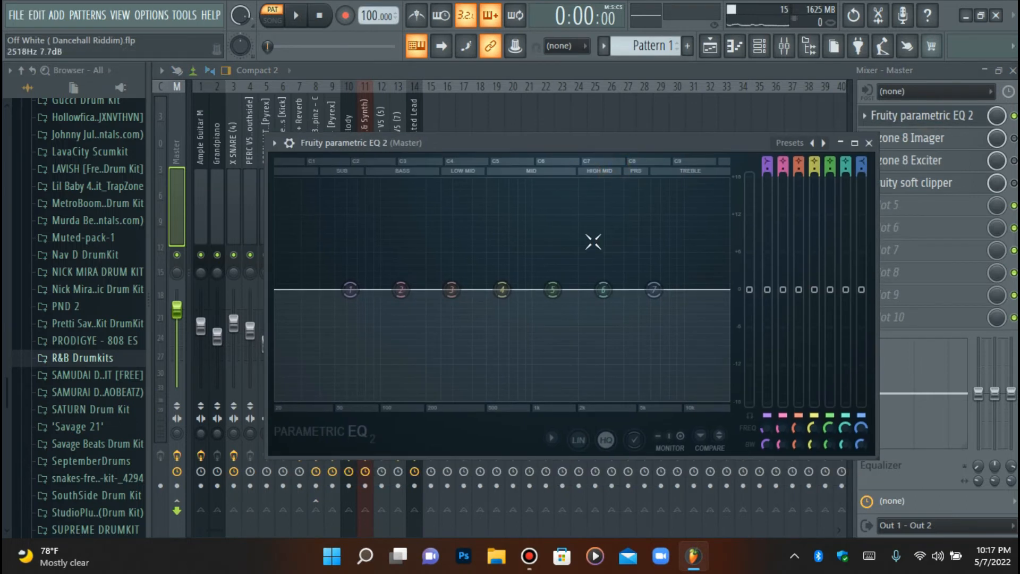
left_click(297, 20)
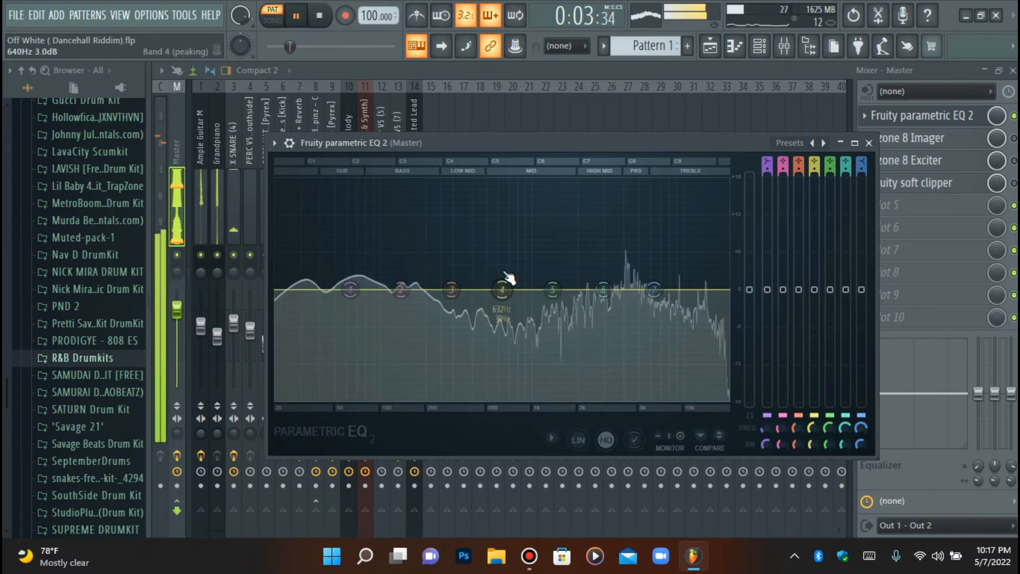
key("space")
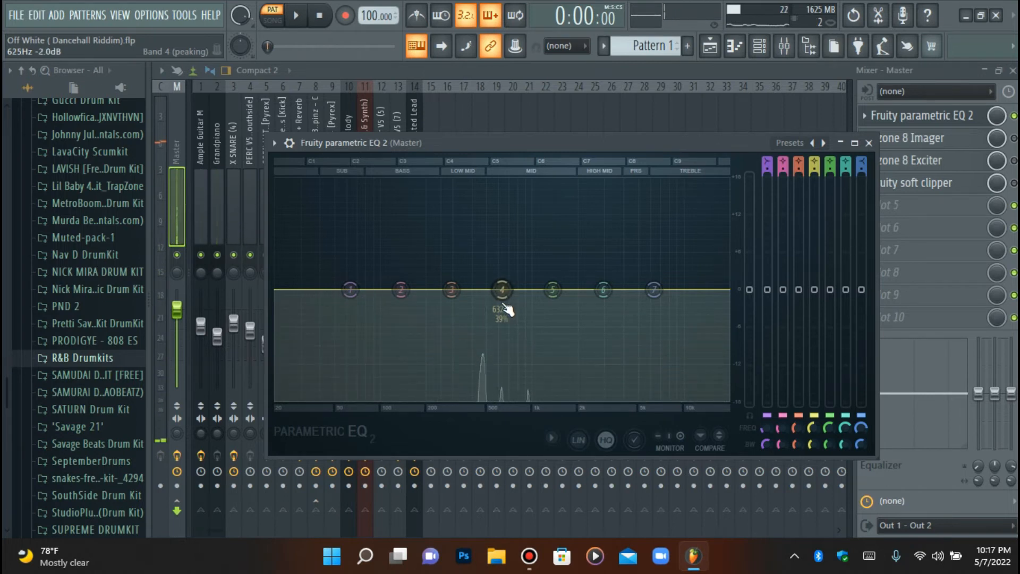
Step: Boost the Master EQ's band 4 to about 13 dB for a listen, and set it to -1.5 dB at 581 Hz with 34% bandwidth
left_click_drag(504, 308, 507, 215)
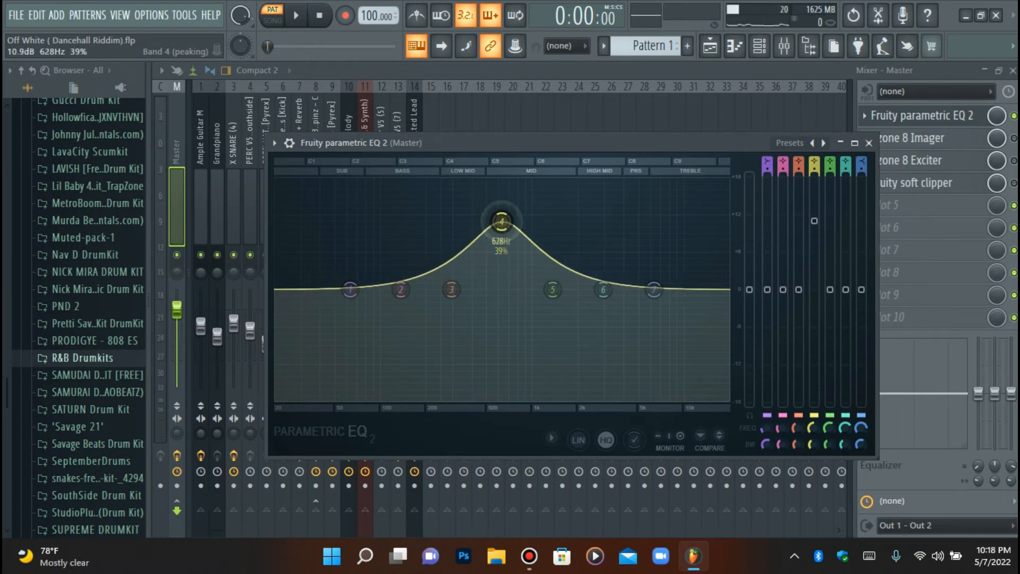
mouse_move(501, 212)
left_mouse_down()
mouse_move(500, 184)
mouse_move(509, 194)
mouse_move(497, 206)
left_mouse_up()
scroll(501, 181, "down", 2)
key("space")
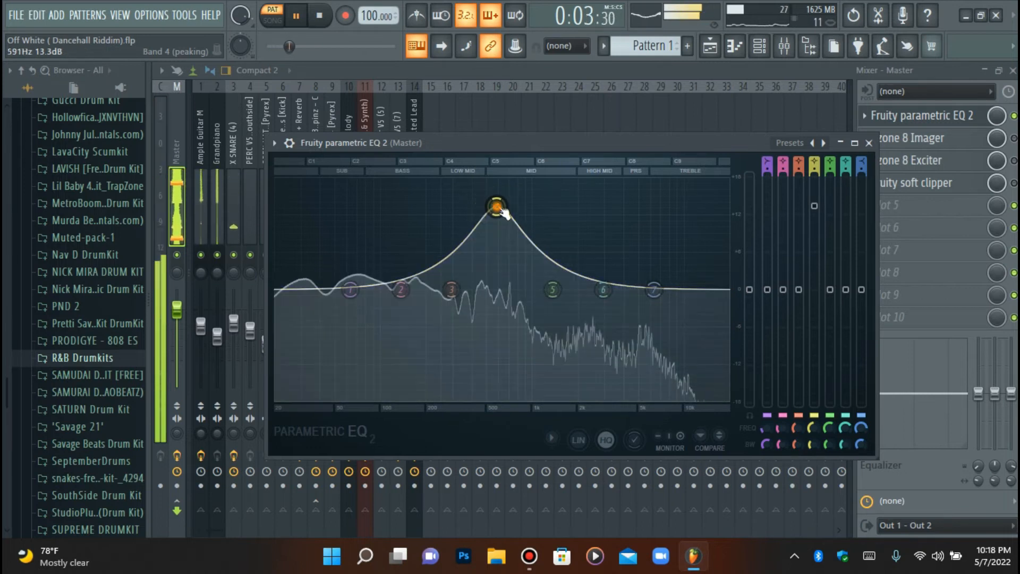
key("space")
left_click_drag(814, 206, 814, 302)
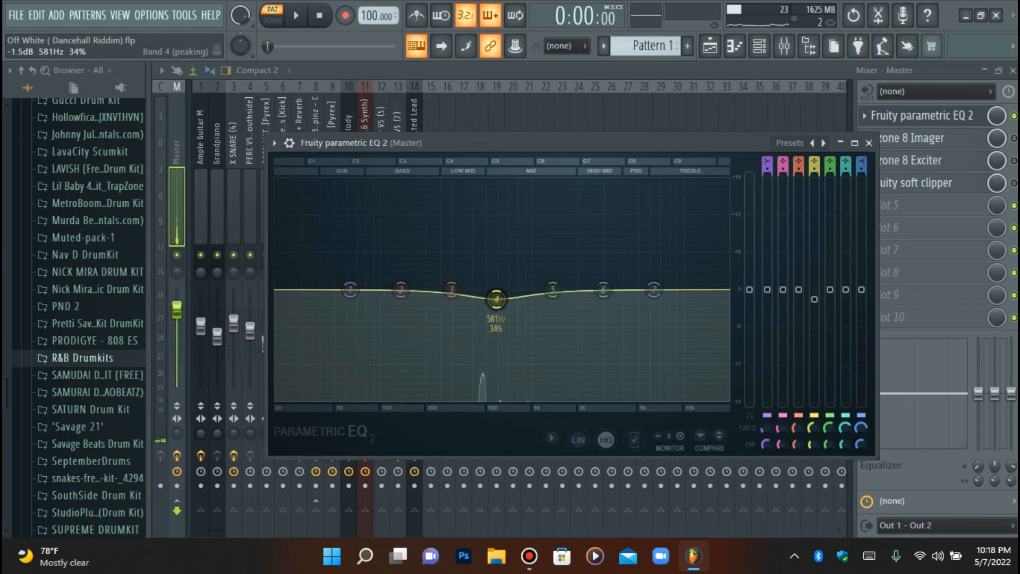
Step: Cut the Master EQ's bands 6 and 2 slightly below zero during playback, trying a small band 2 boost first, and close the EQ
key("space")
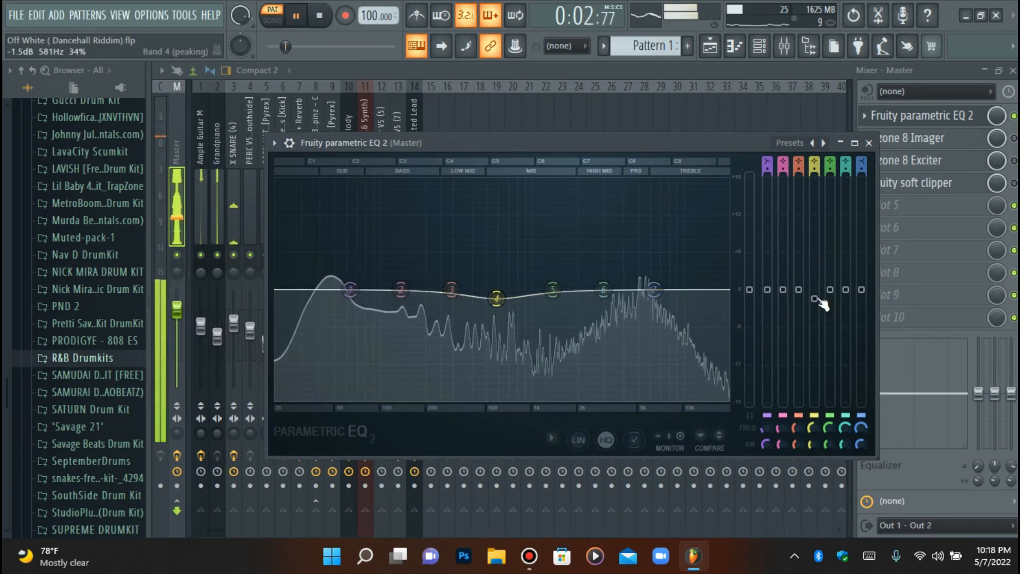
mouse_move(603, 289)
left_mouse_down()
mouse_move(606, 207)
mouse_move(608, 318)
mouse_move(607, 295)
left_mouse_up()
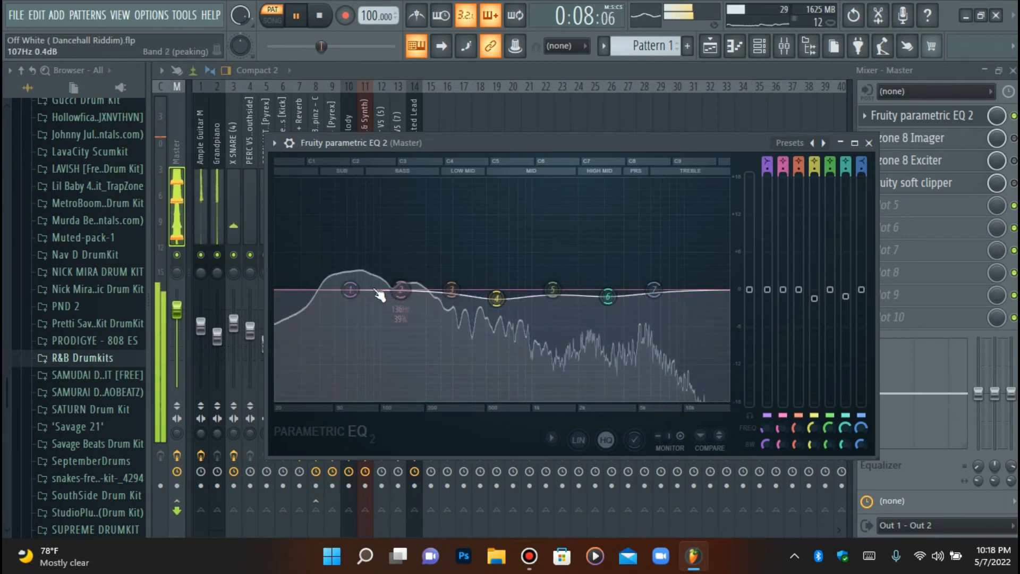
mouse_move(400, 290)
left_mouse_down()
mouse_move(399, 262)
mouse_move(398, 285)
left_mouse_up()
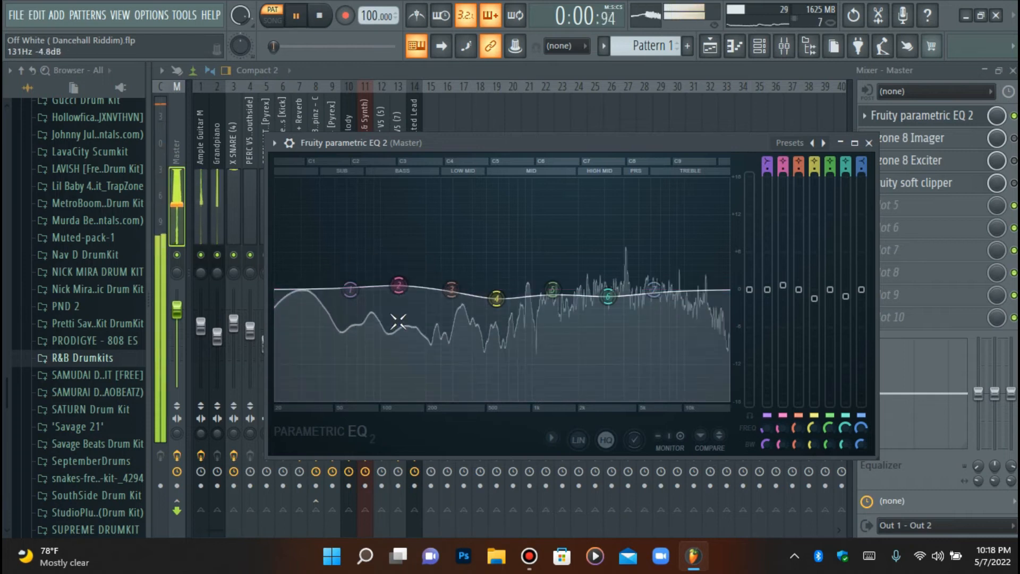
right_click(400, 287)
left_click(410, 296)
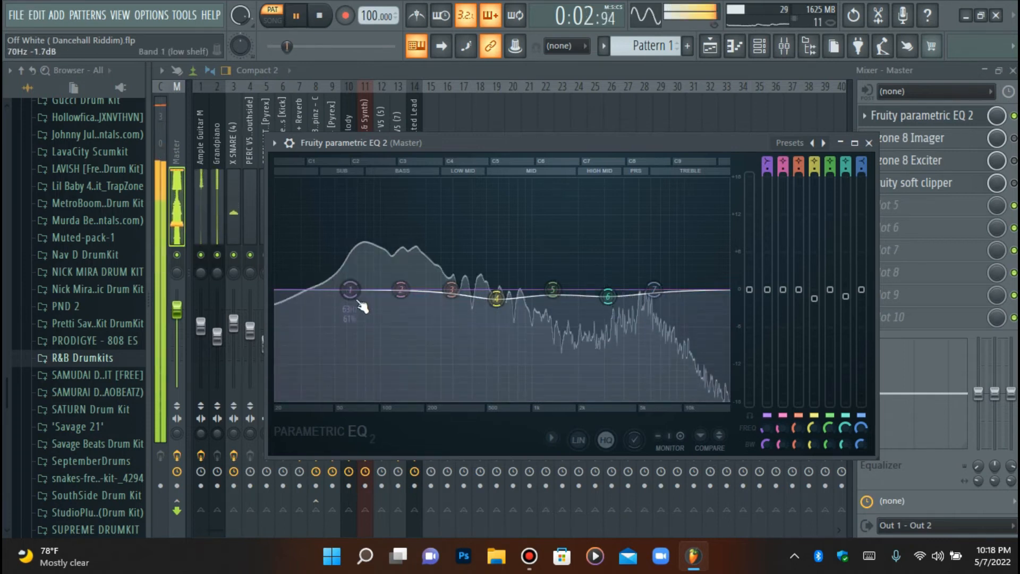
left_click_drag(400, 290, 400, 295)
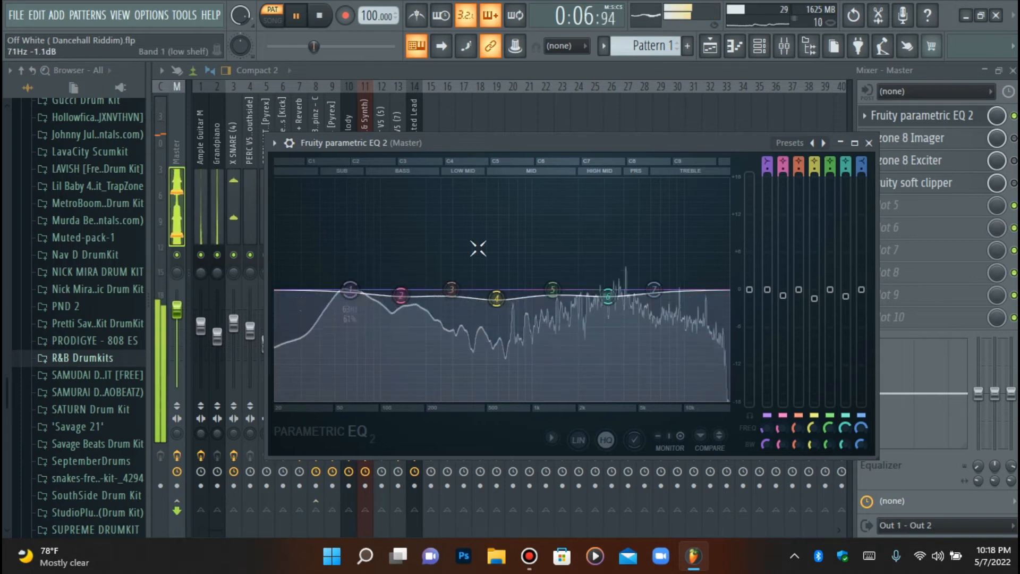
left_click(931, 115)
key("space")
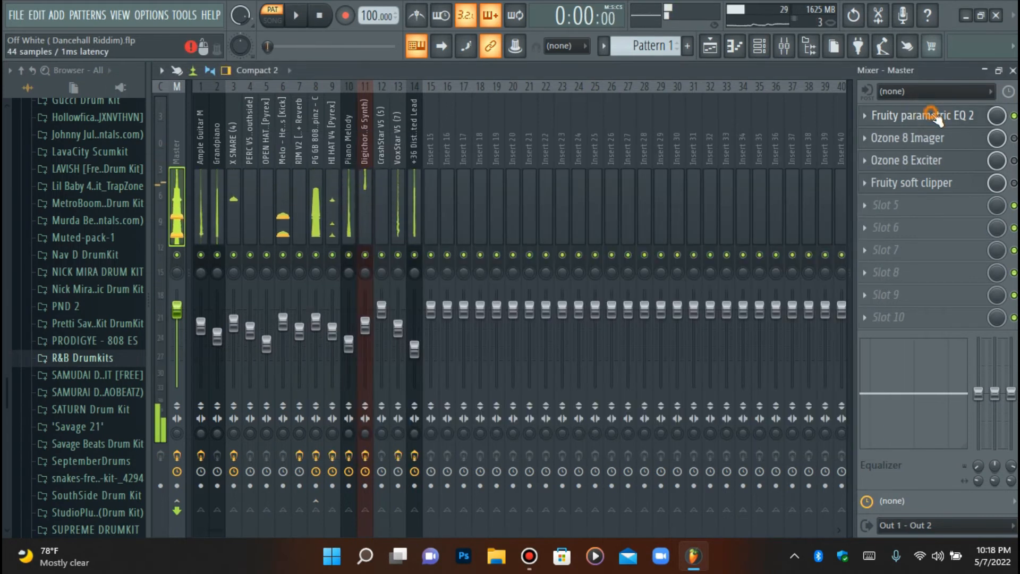
left_click(935, 116)
left_click(934, 115)
left_click(935, 116)
left_click(938, 117)
left_click(937, 116)
left_click(937, 116)
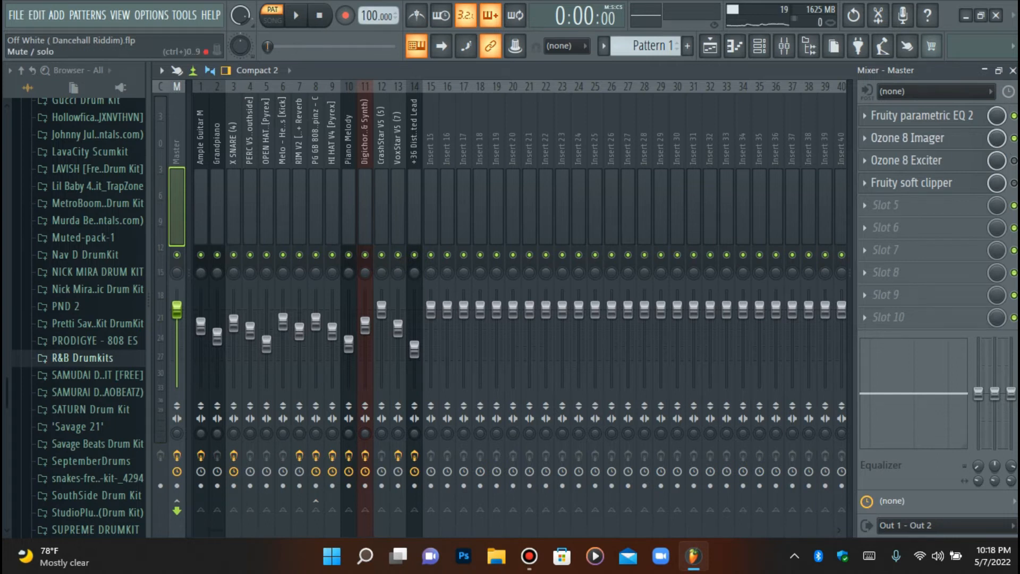
Step: Disable the Ozone 8 Imager on the Master track and move the enabled Ozone 8 Exciter ahead of it in the effect chain
left_click(933, 139)
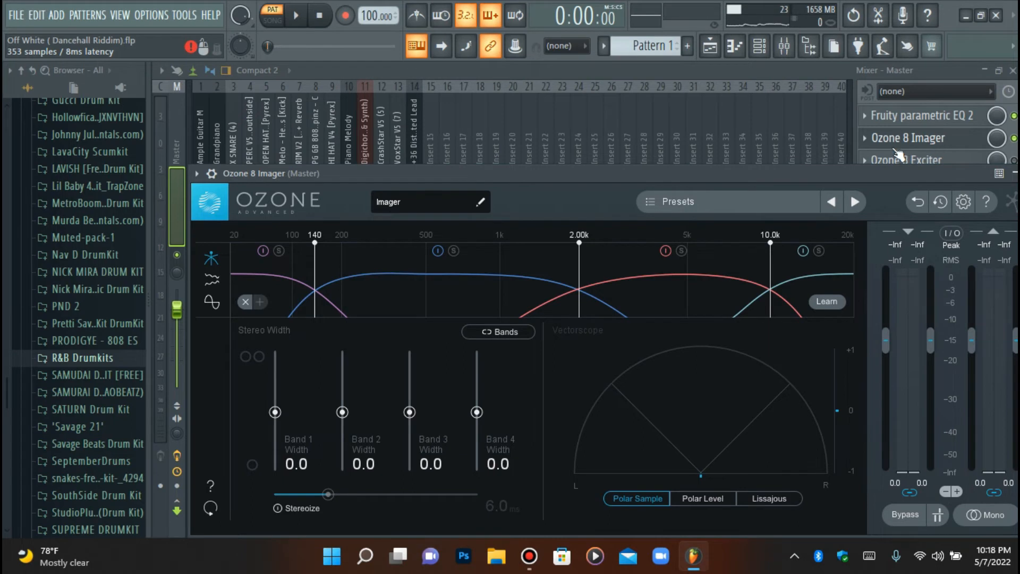
left_click_drag(818, 174, 813, 217)
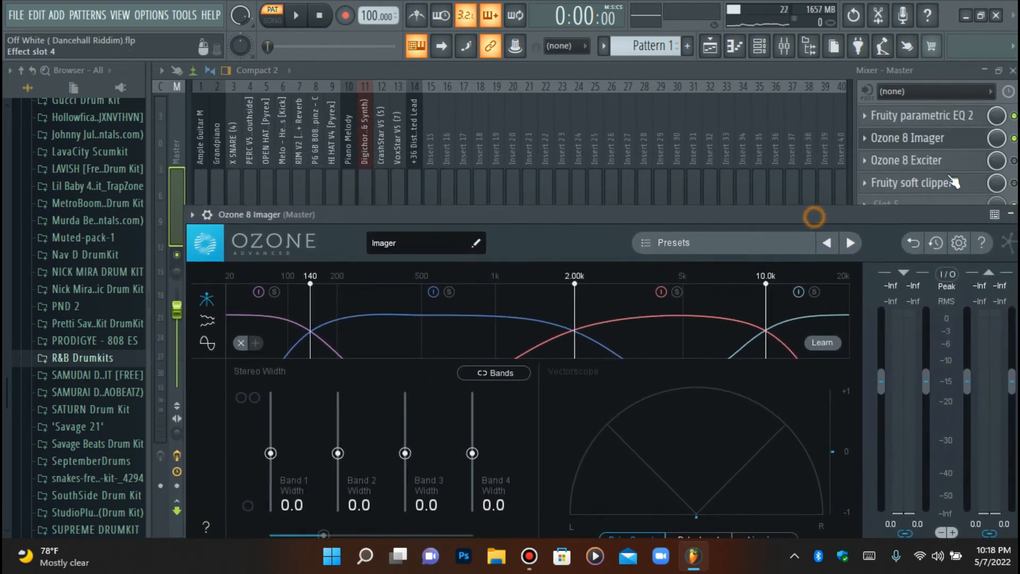
left_click(1014, 138)
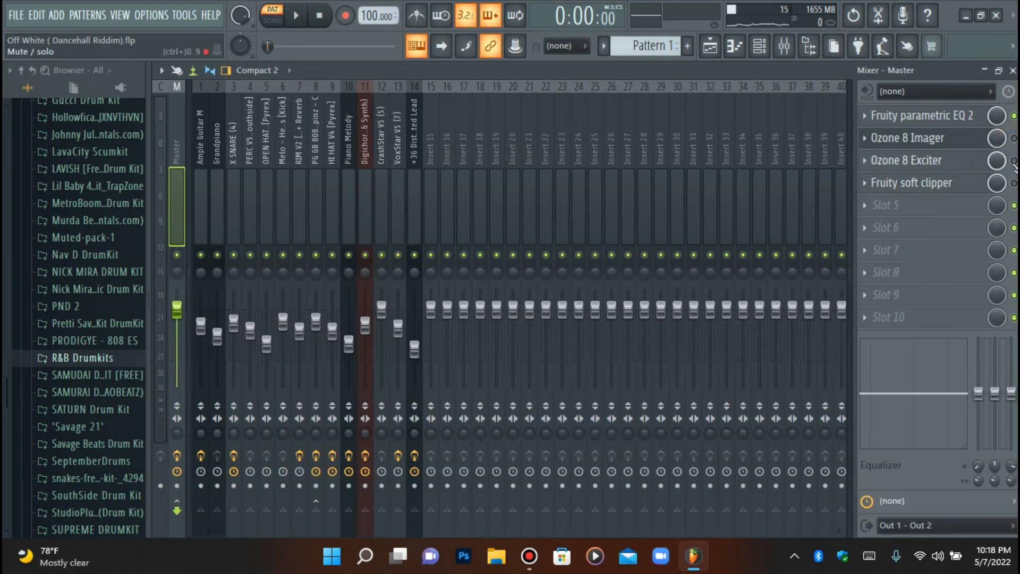
left_click_drag(928, 165, 934, 140)
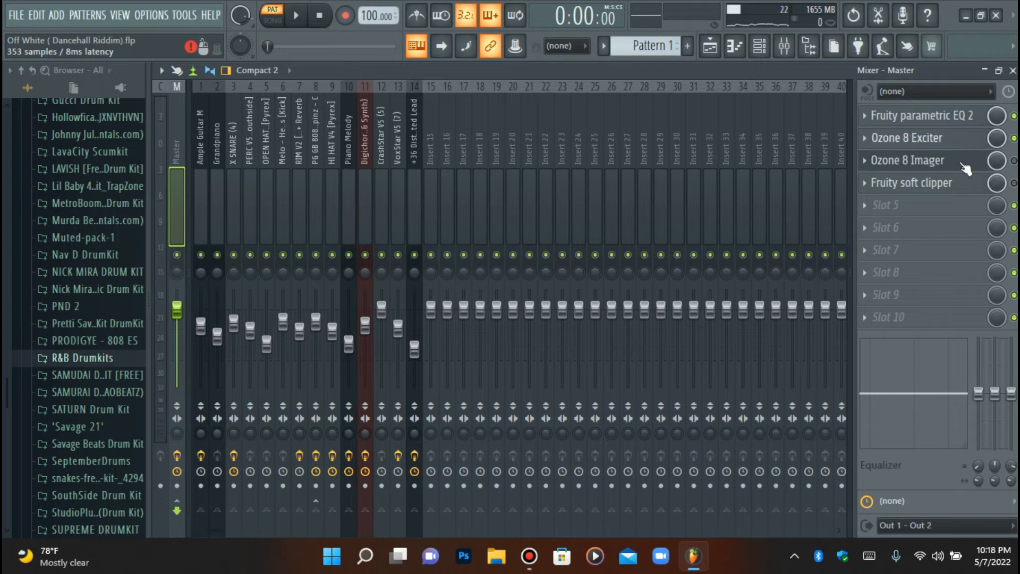
left_click(954, 162)
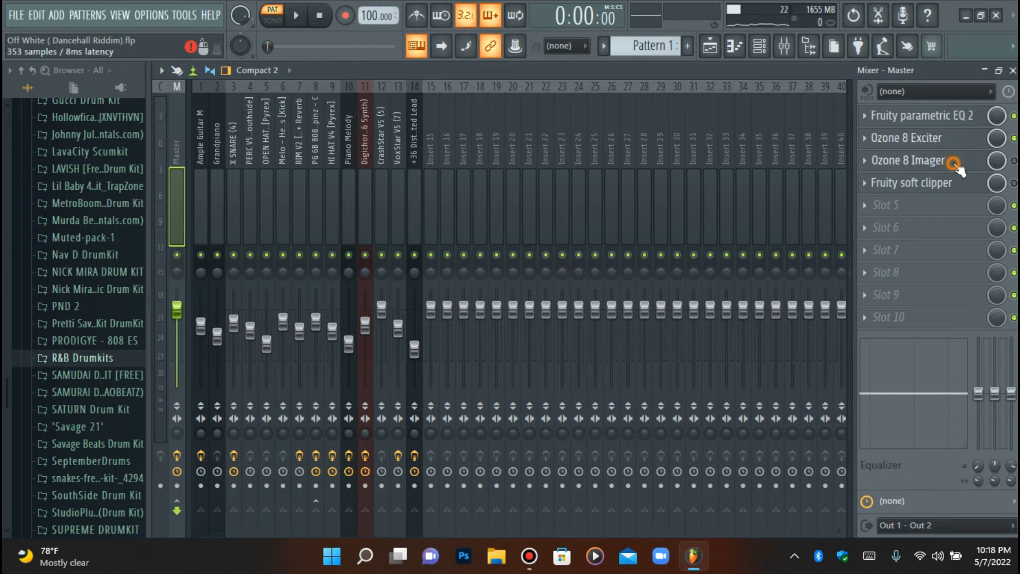
Step: Open the Ozone 8 Exciter and learn its band crossovers from the playing pattern, ending at 199 Hz, 2.20 kHz and 11.9 kHz
left_click(924, 145)
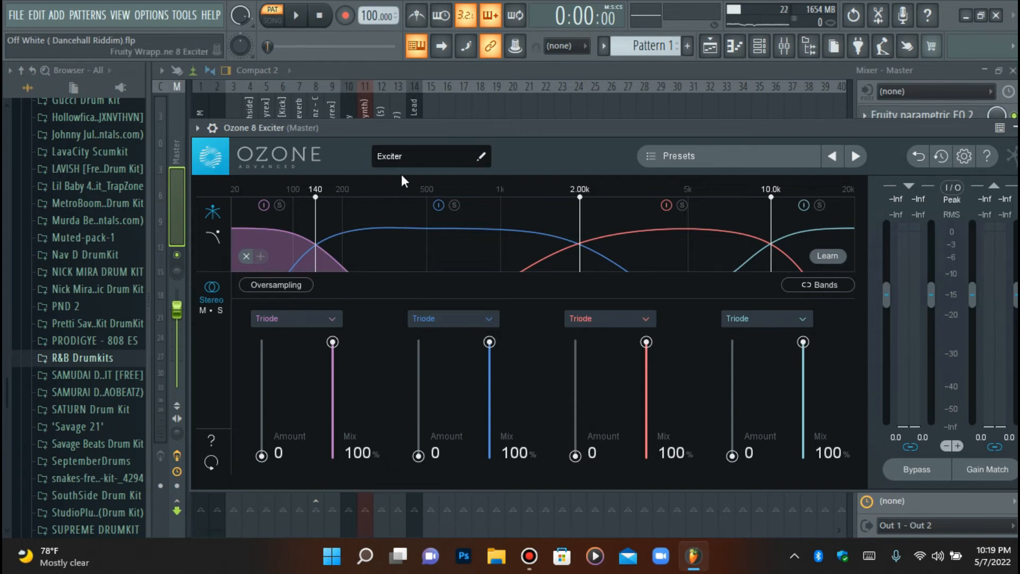
key("space")
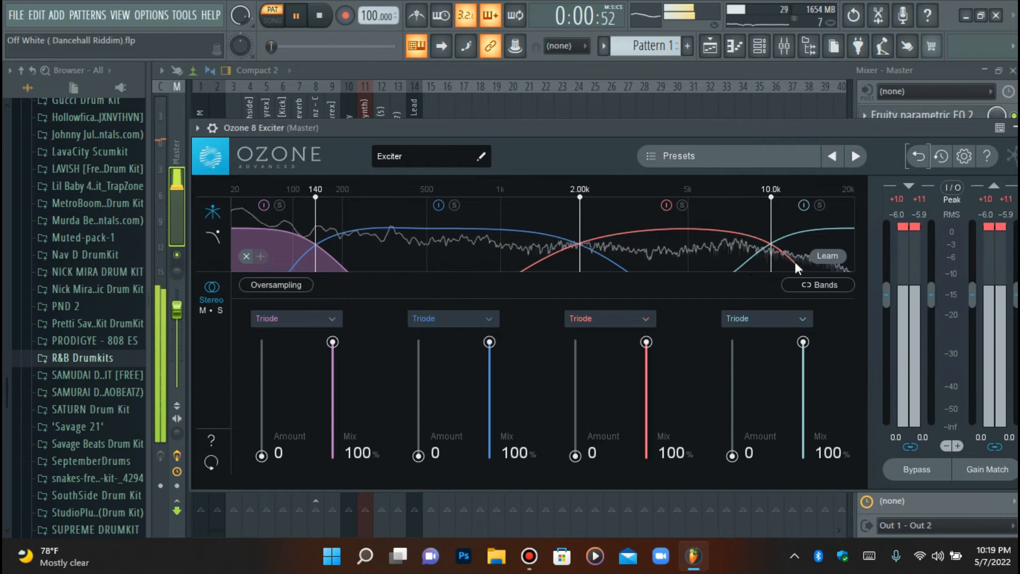
left_click(824, 257)
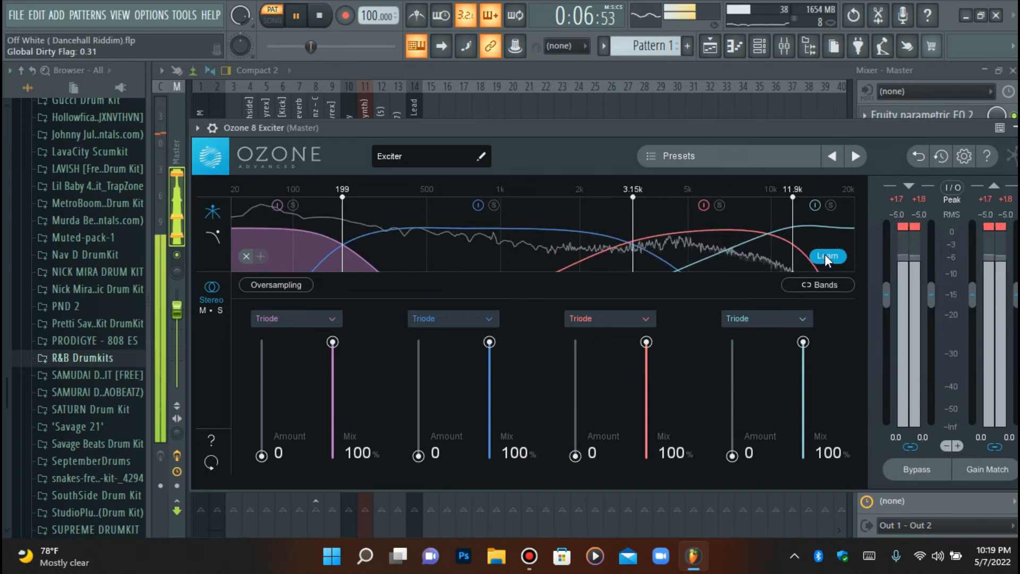
left_click(826, 259)
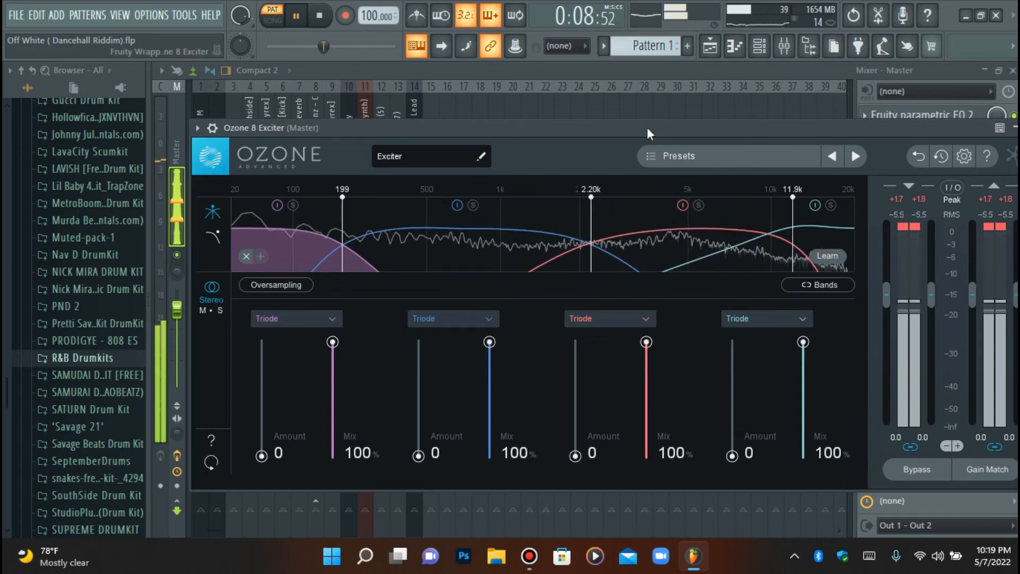
key("space")
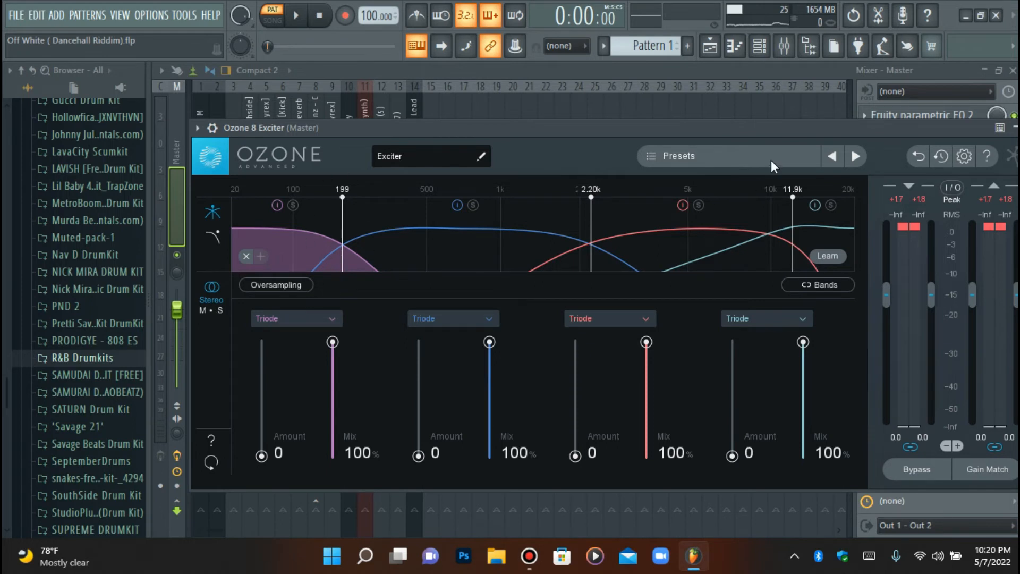
Step: Inspect the Master's Fruity parametric EQ 2 curve and return to the Ozone 8 Exciter
left_click(911, 115)
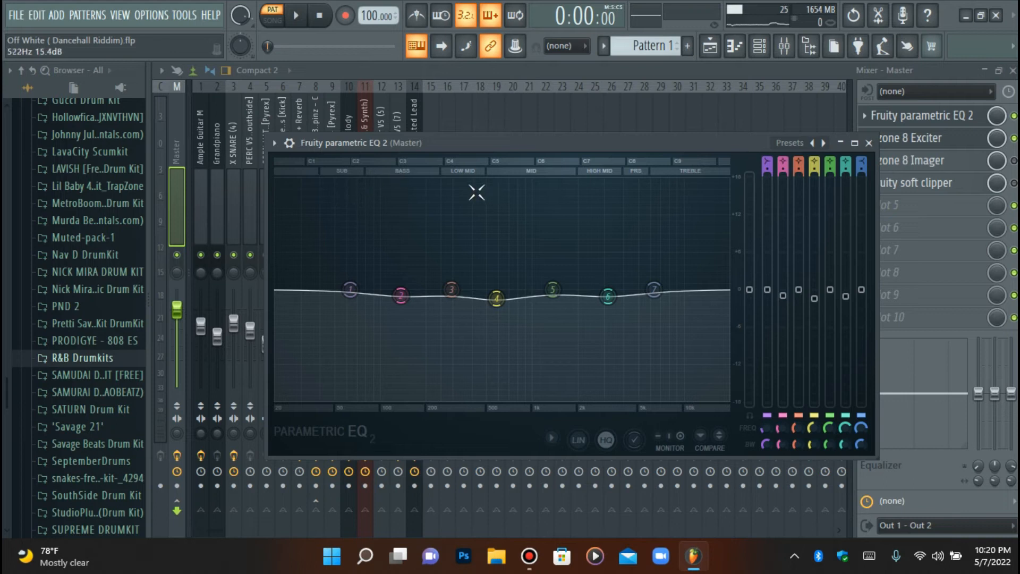
double_click(890, 119)
left_click(902, 139)
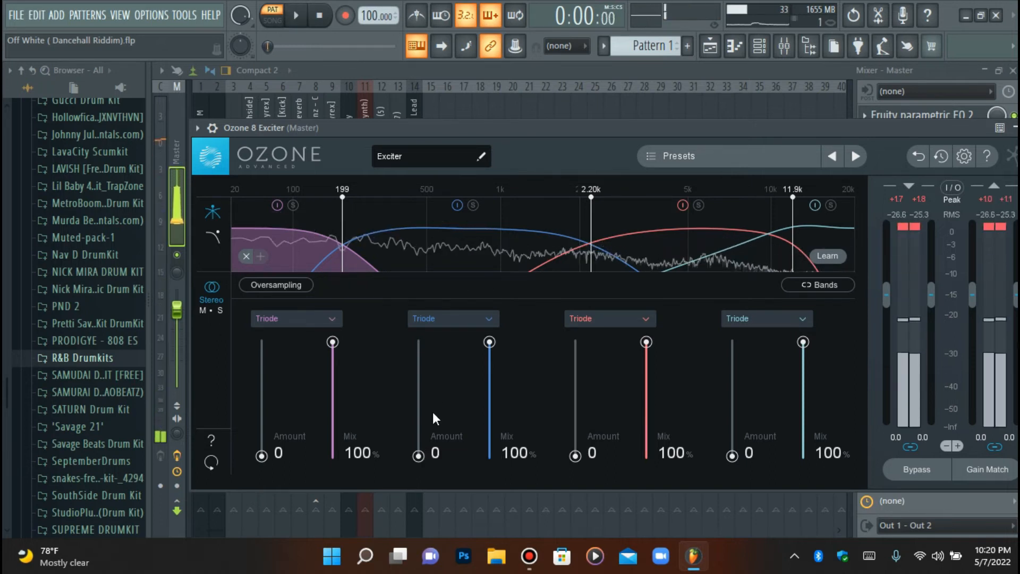
Step: Set the Exciter's blue low-mid band amount to 3.8 while listening to the pattern
left_click_drag(418, 456, 424, 423)
key("space")
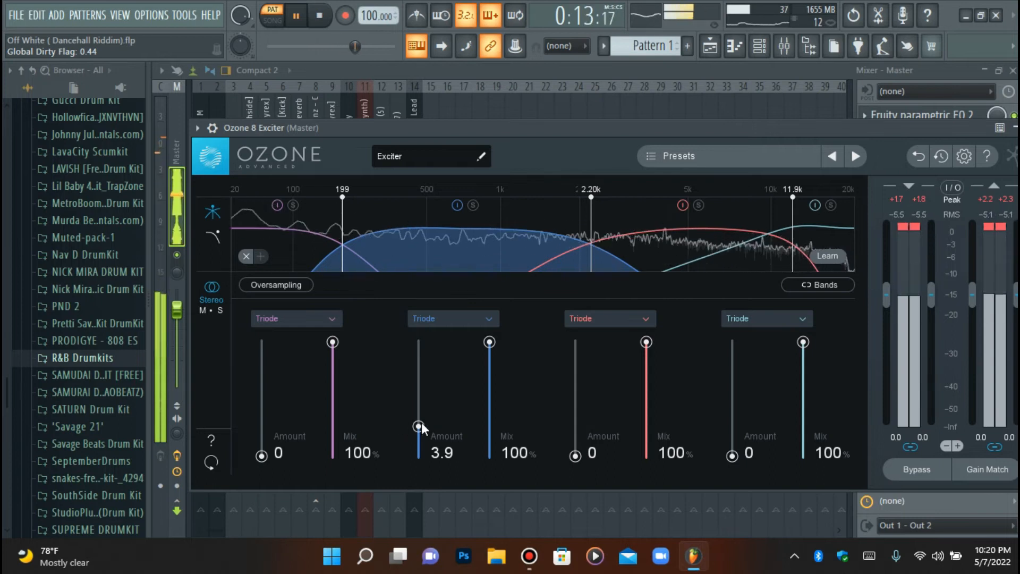
mouse_move(420, 422)
left_mouse_down()
mouse_move(429, 355)
mouse_move(419, 423)
left_mouse_up()
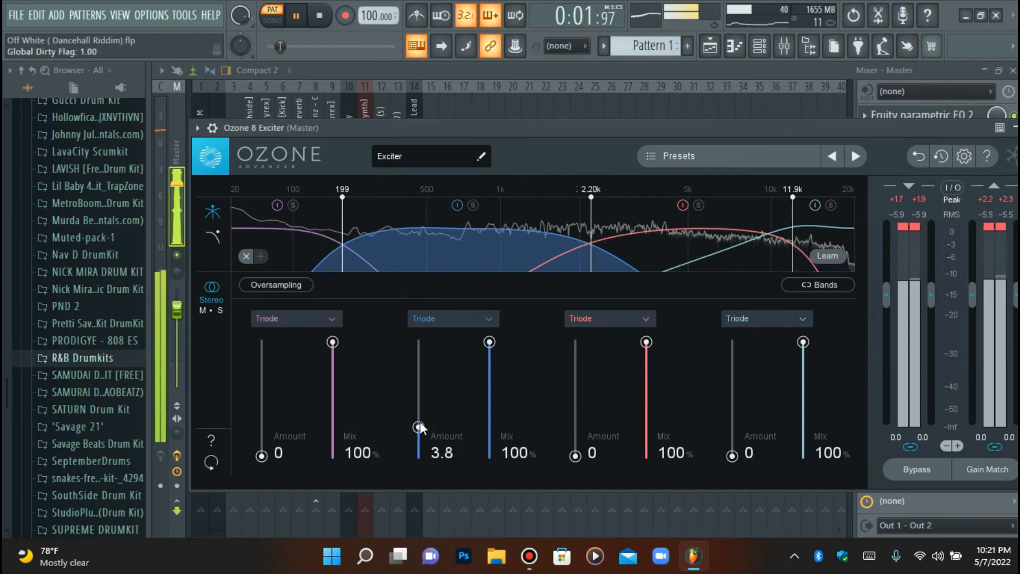
key("space")
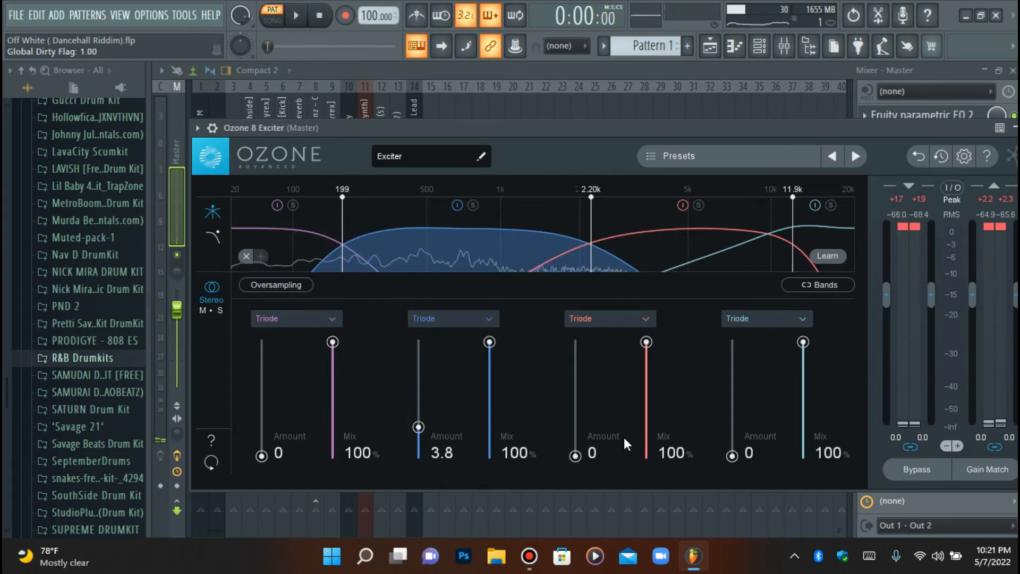
key("space")
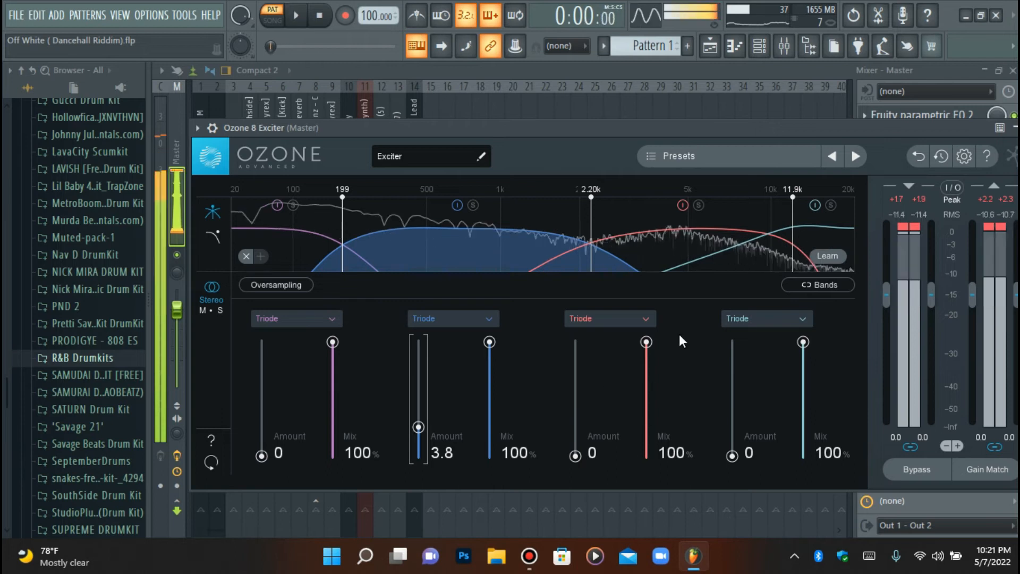
key("space")
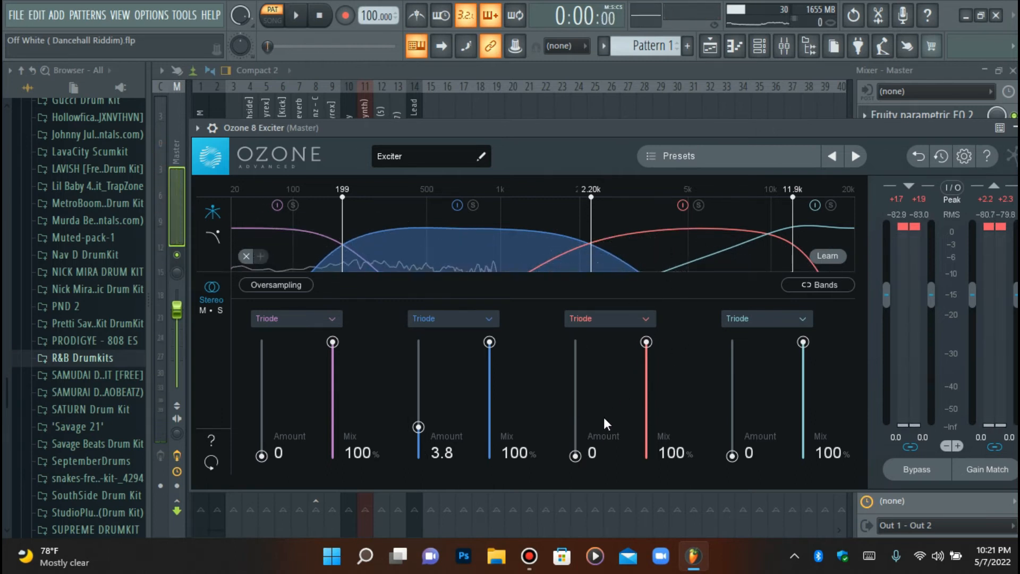
Step: Set the Exciter's red high-mid band amount to 1.9, trying 1.1 first during playback
mouse_move(576, 453)
left_mouse_down()
mouse_move(588, 339)
mouse_move(579, 463)
mouse_move(578, 449)
left_mouse_up()
key("space")
key("space")
key("space")
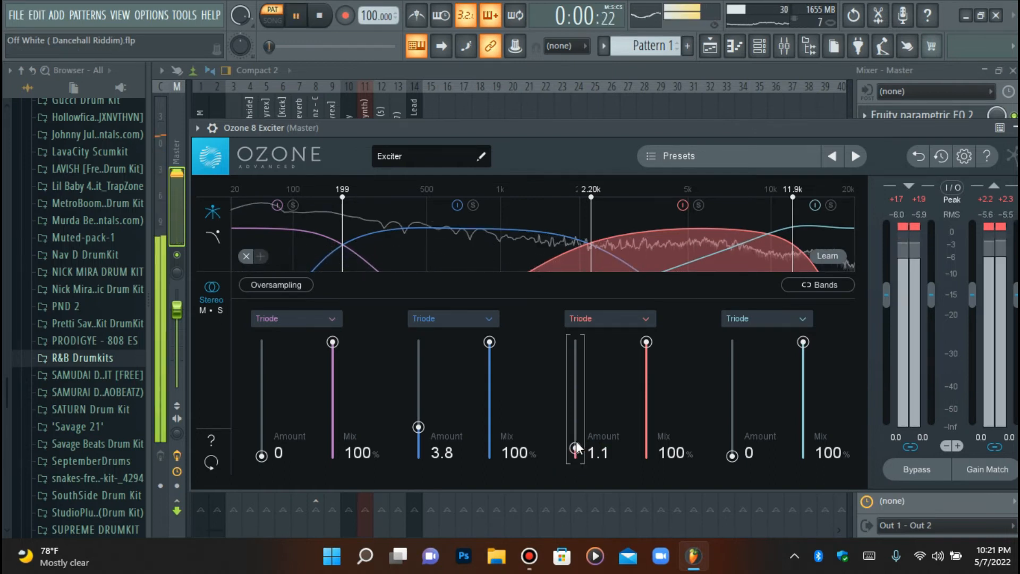
left_click_drag(575, 448, 575, 436)
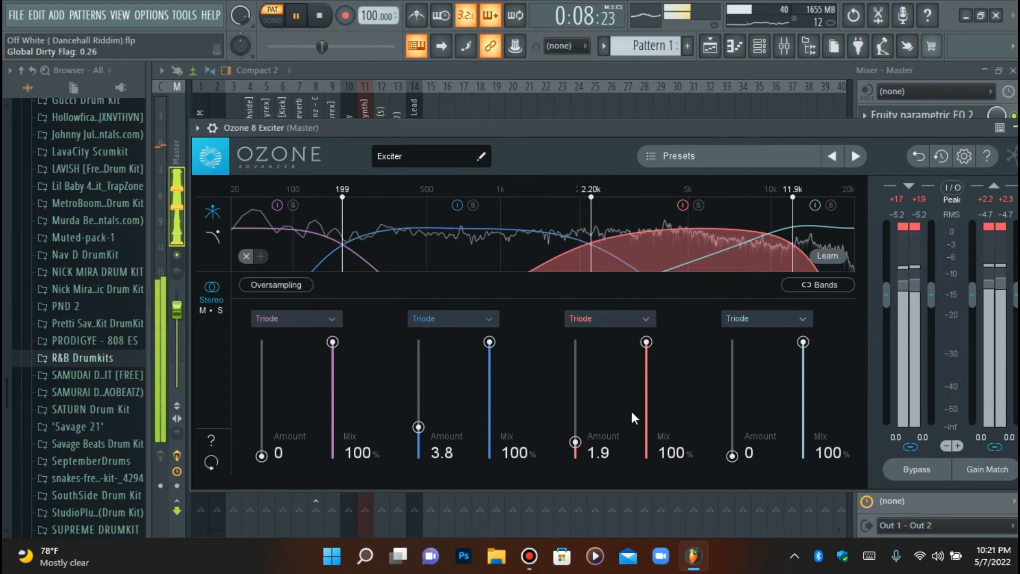
key("space")
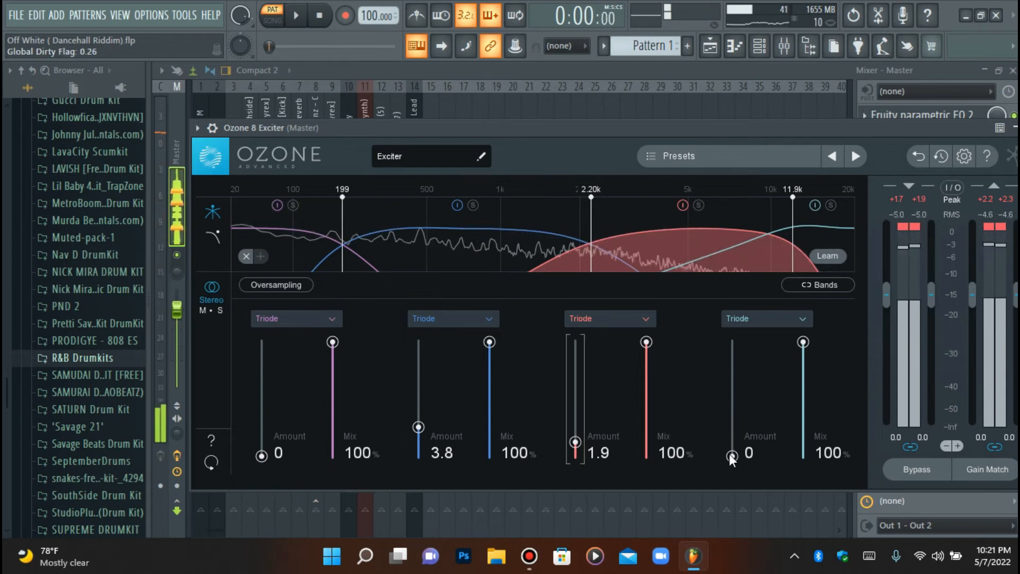
Step: Try an amount of 4.7 on the Exciter's highest band and examine the spectrum in the Master's Fruity parametric EQ 2 during playback
left_click_drag(731, 455, 736, 406)
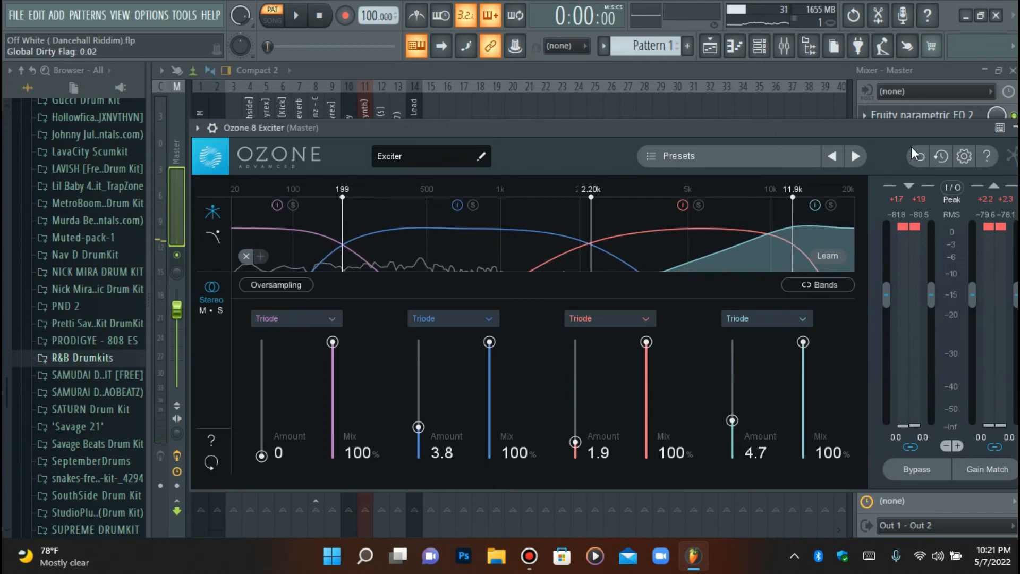
left_click(903, 114)
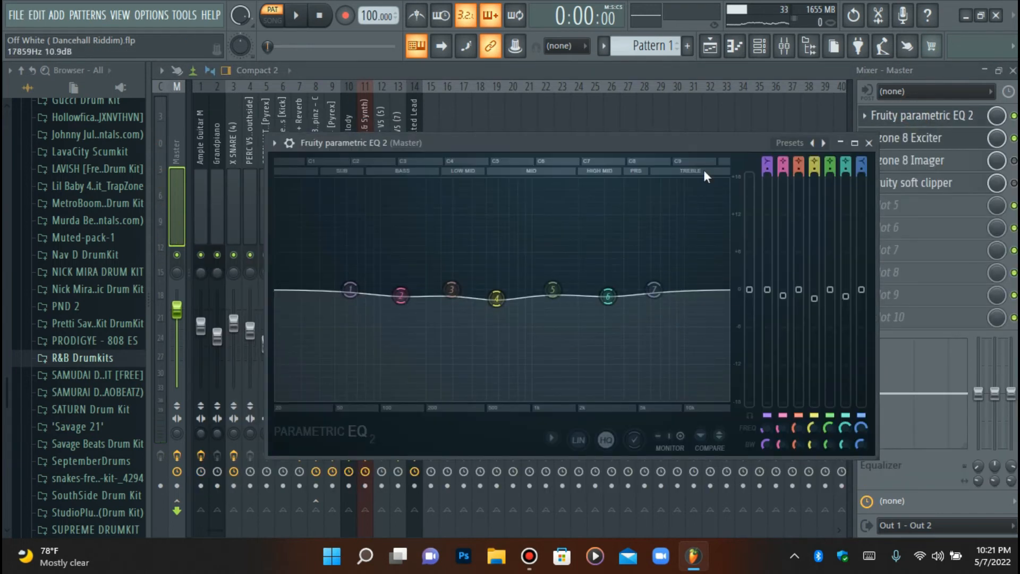
key("space")
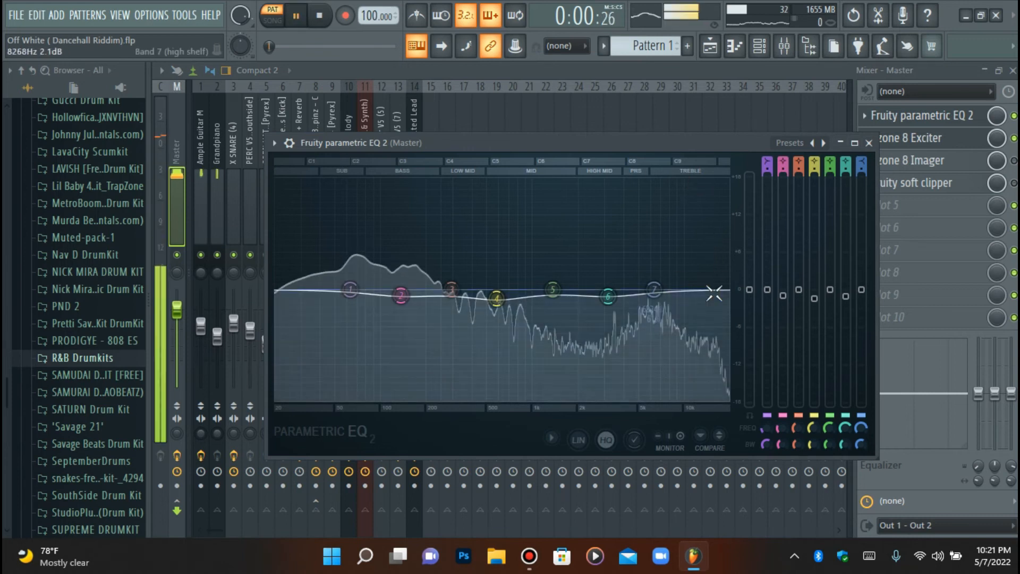
key("space")
left_click(871, 138)
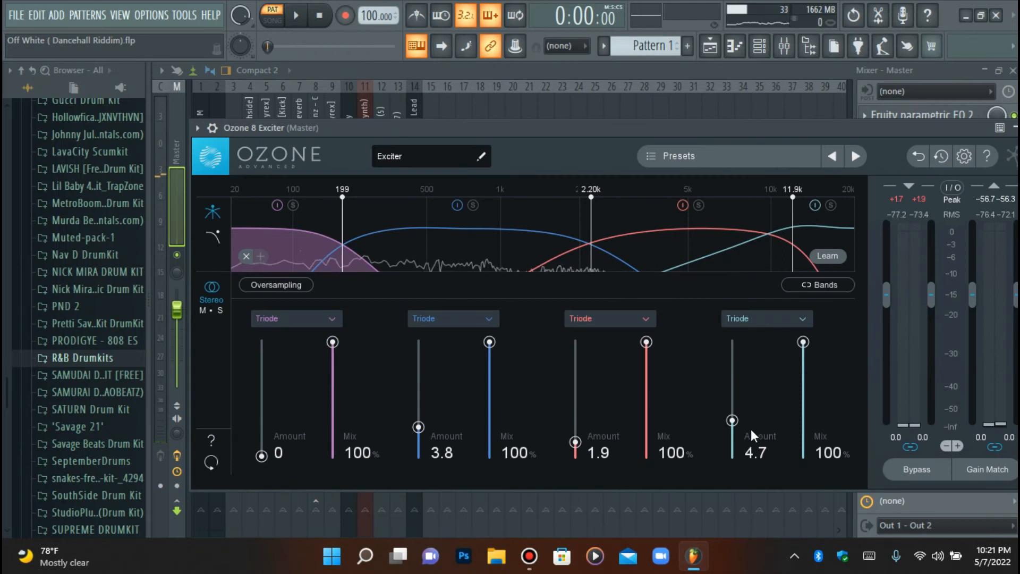
Step: Set the Exciter's highest band amount to 2.7, listen to the pattern, and close the Exciter
mouse_move(733, 419)
left_mouse_down()
mouse_move(737, 341)
mouse_move(732, 434)
left_mouse_up()
key("space")
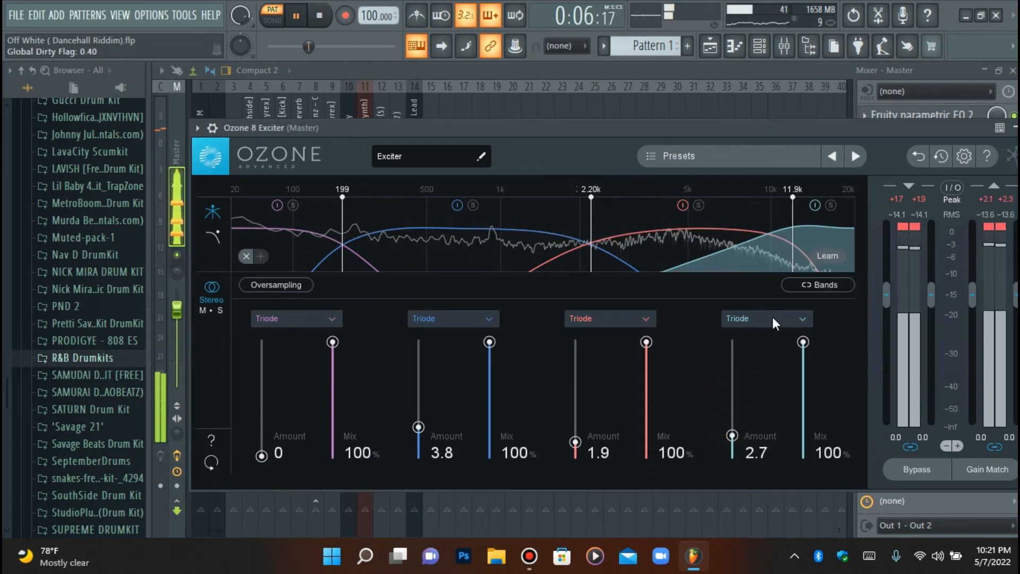
key("space")
left_click_drag(936, 131, 868, 192)
left_click(930, 140)
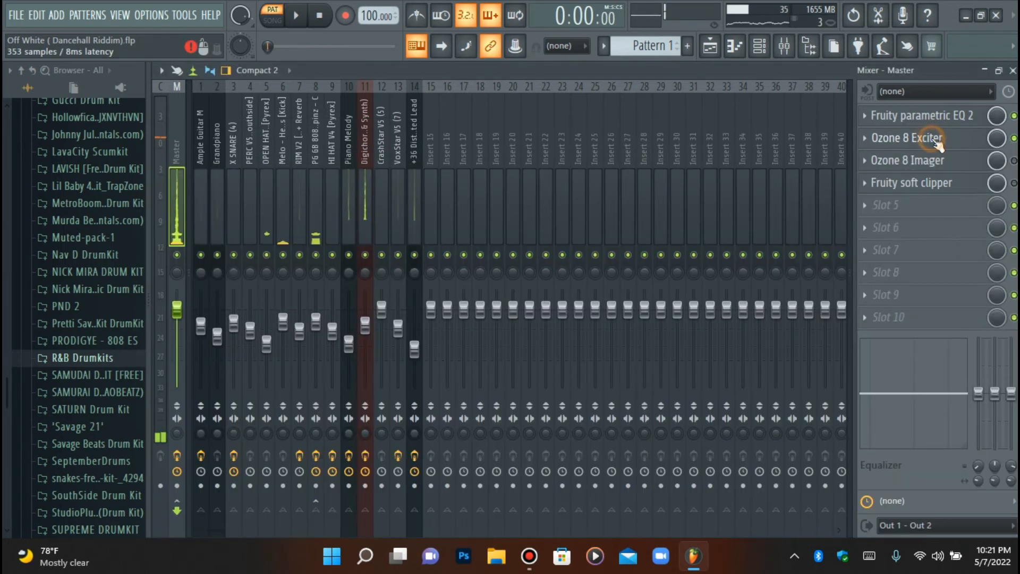
Step: Enable the Ozone 8 Imager on the Master and learn its crossovers from the playing pattern, giving 199 Hz, 3.15 kHz and 11.9 kHz
left_click(966, 156)
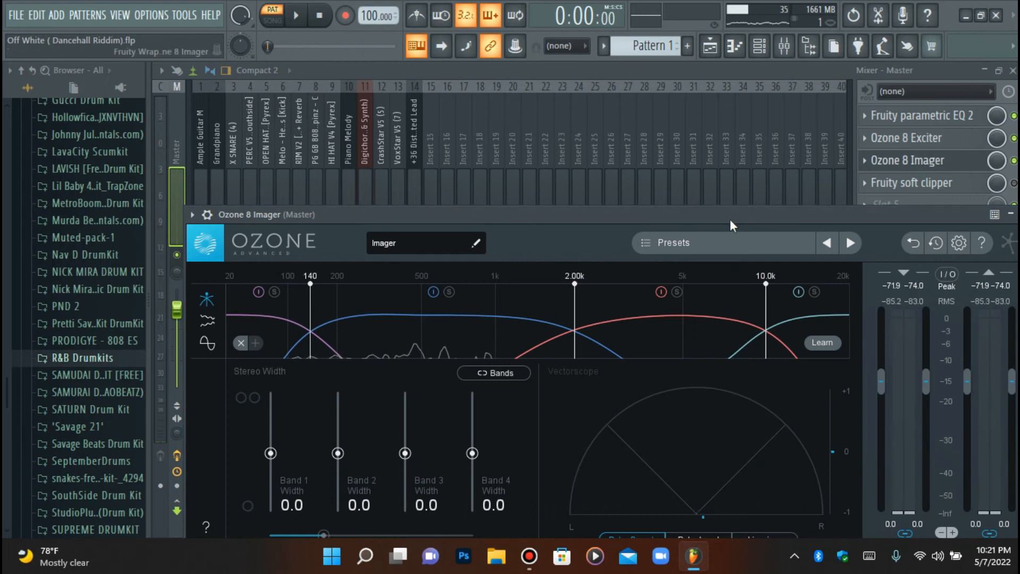
left_click_drag(729, 219, 742, 147)
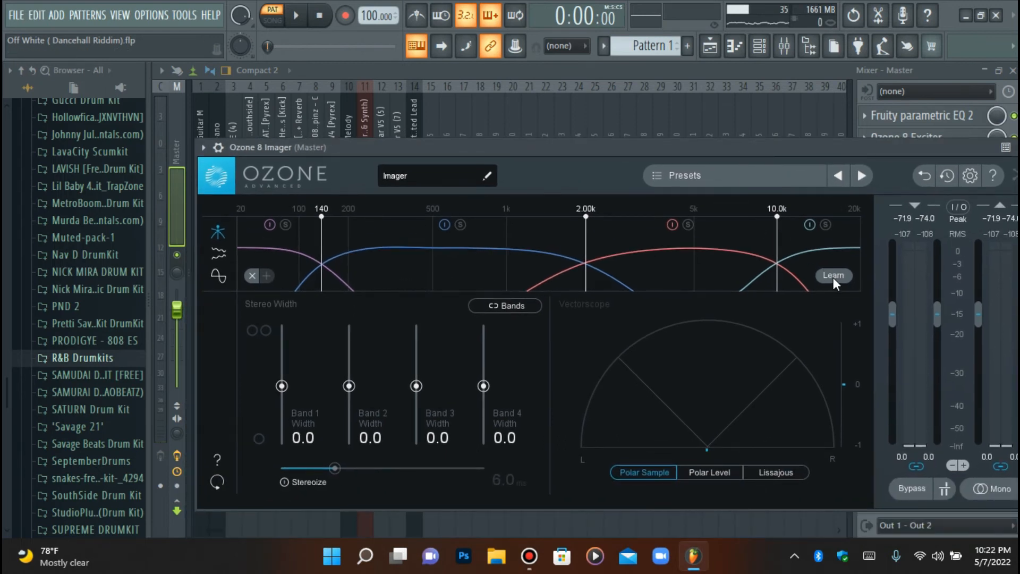
left_click(835, 280)
key("space")
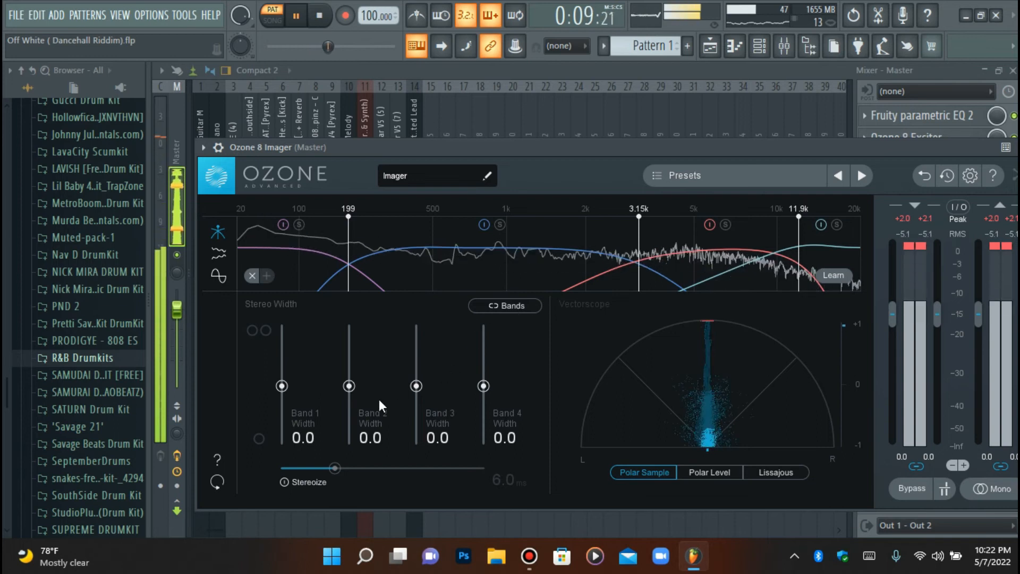
key("space")
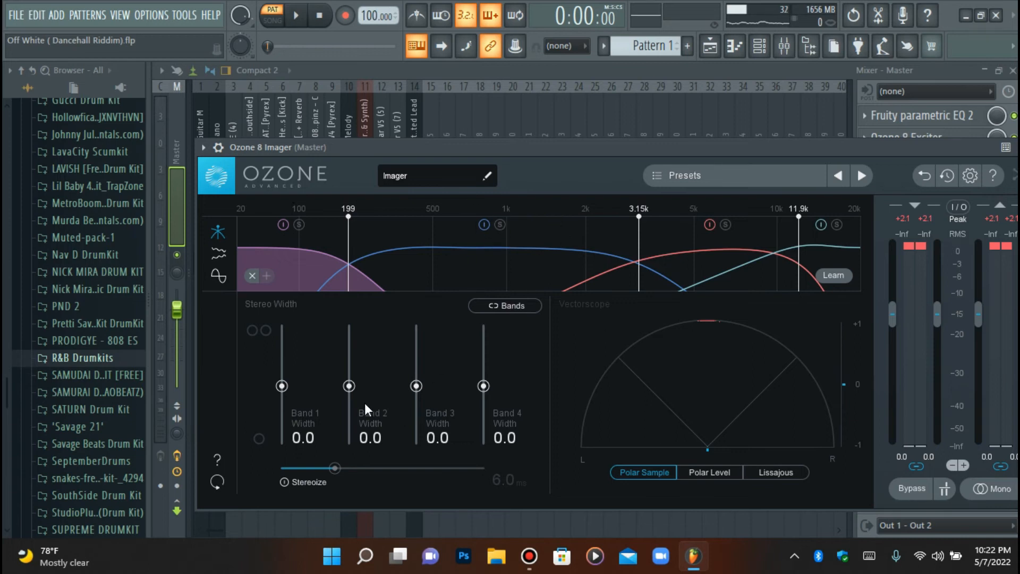
Step: Widen the Imager's band 2 to a stereo width of 15.2 and listen to the pattern
left_click(349, 386)
mouse_move(350, 388)
left_mouse_down()
mouse_move(352, 330)
mouse_move(353, 448)
mouse_move(362, 333)
mouse_move(353, 336)
mouse_move(354, 375)
left_mouse_up()
key("space")
key("space")
key("space")
key("space")
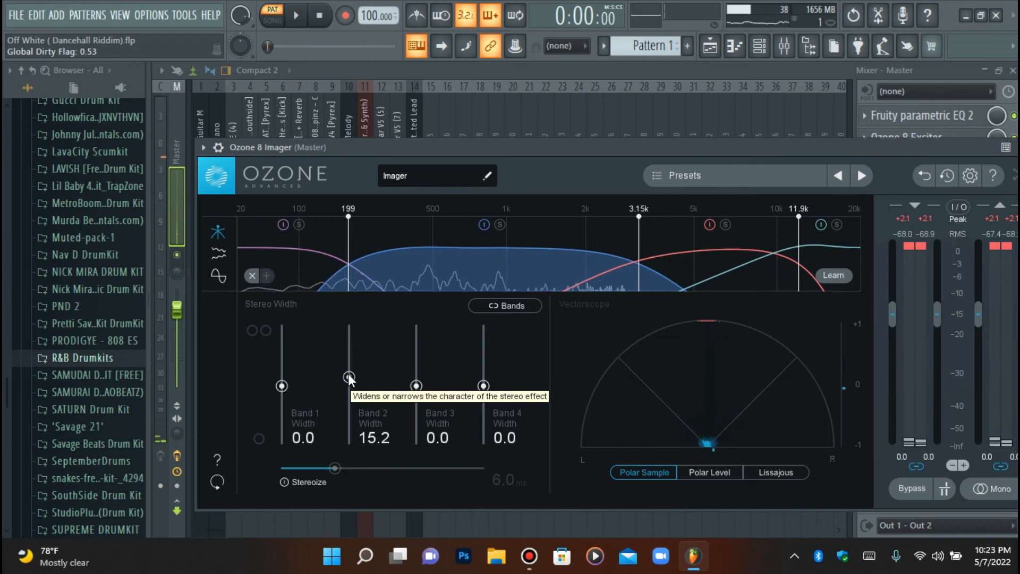
mouse_move(348, 374)
left_mouse_down()
mouse_move(352, 343)
mouse_move(352, 408)
mouse_move(355, 379)
left_mouse_up()
key("space")
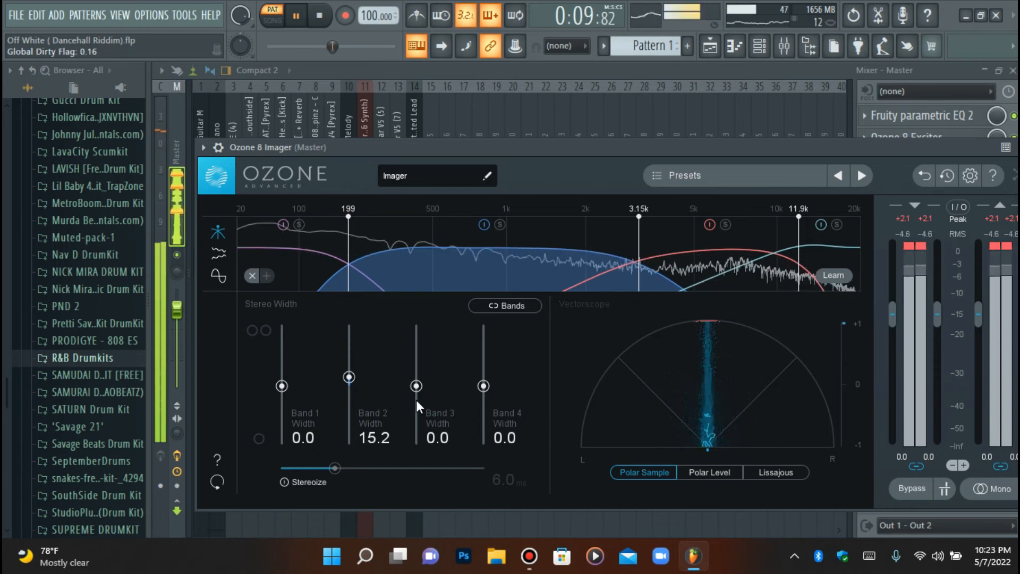
Step: Set the Imager's band 3 width to 27.8 and band 4 width to 19.0, listening to the result
key("space")
mouse_move(419, 378)
left_mouse_down()
mouse_move(419, 329)
mouse_move(415, 381)
mouse_move(416, 359)
mouse_move(417, 370)
left_mouse_up()
key("space")
mouse_move(482, 385)
left_mouse_down()
mouse_move(483, 332)
mouse_move(484, 451)
mouse_move(488, 368)
left_mouse_up()
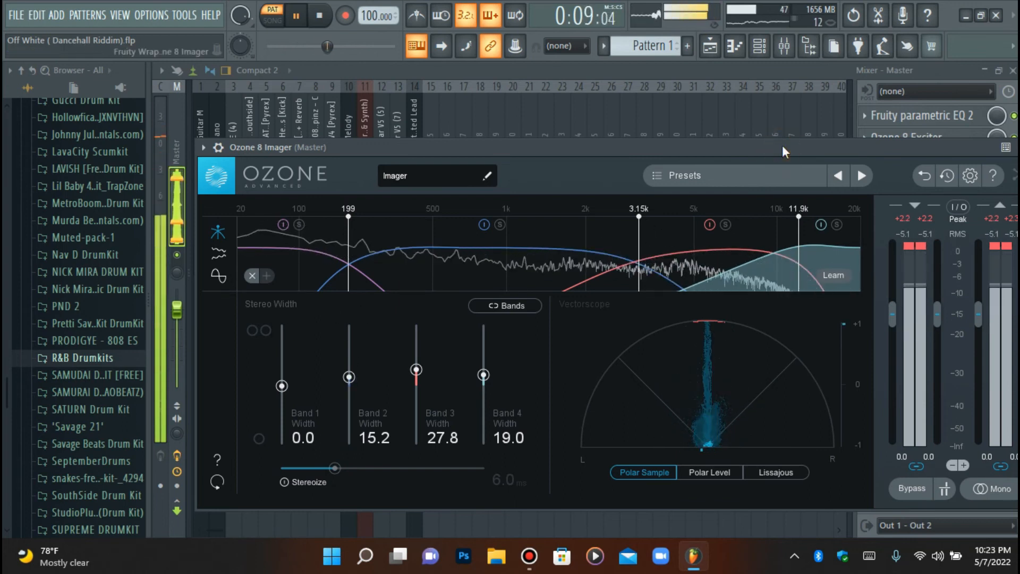
key("space")
Step: Close the Ozone 8 Imager and play the full mix while watching the mixer levels
left_click_drag(888, 146, 822, 194)
left_click(929, 162)
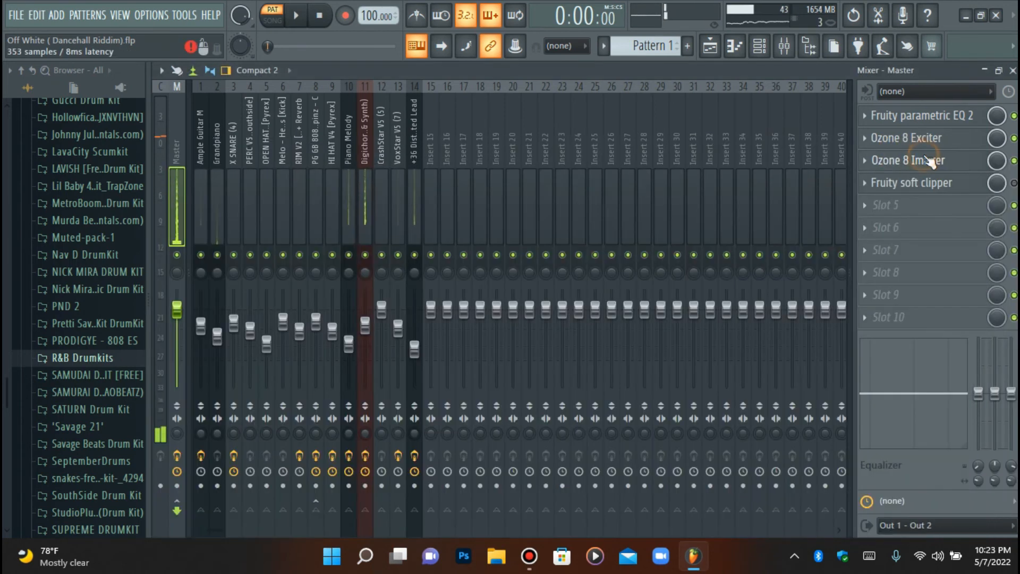
key("space")
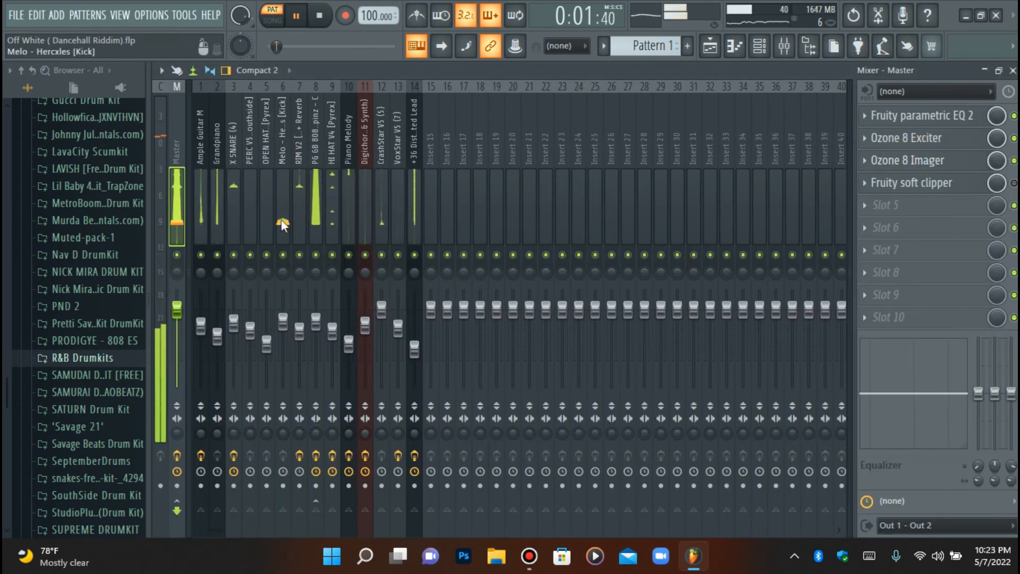
Step: Open the Master's Fruity soft clipper, lower its threshold and set the post gain to 91% while auditioning the pattern
key("space")
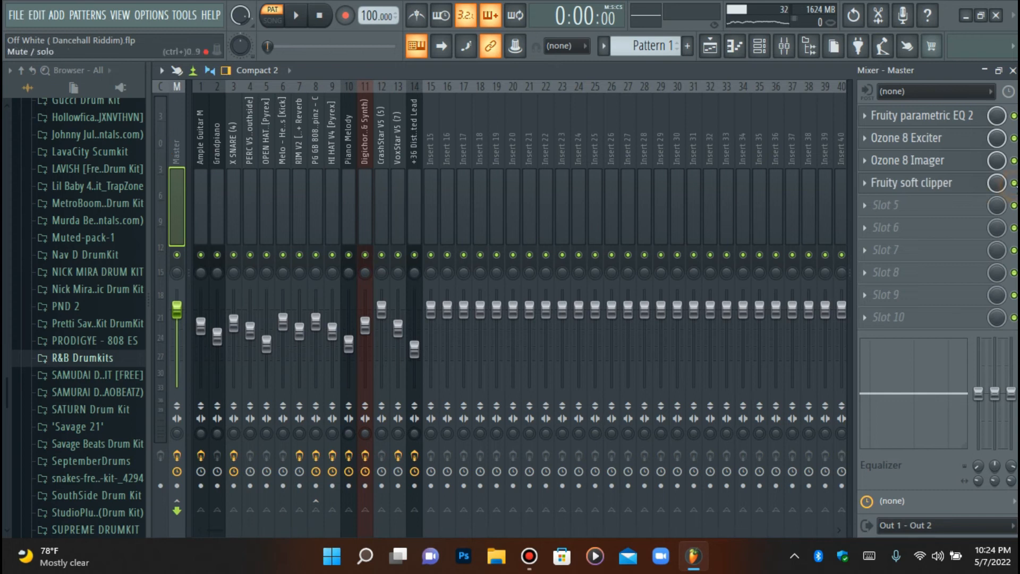
left_click(952, 187)
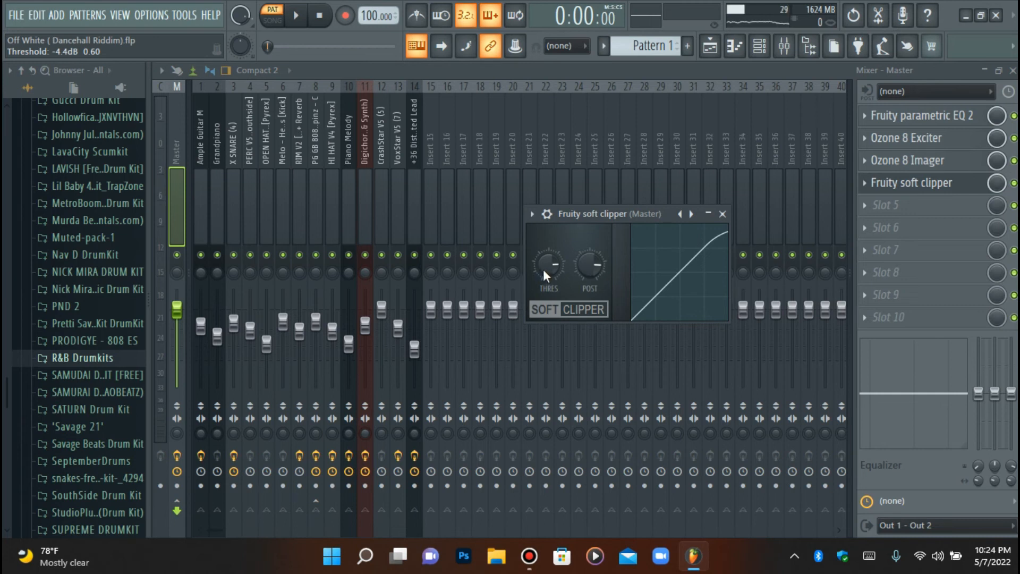
left_click(301, 18)
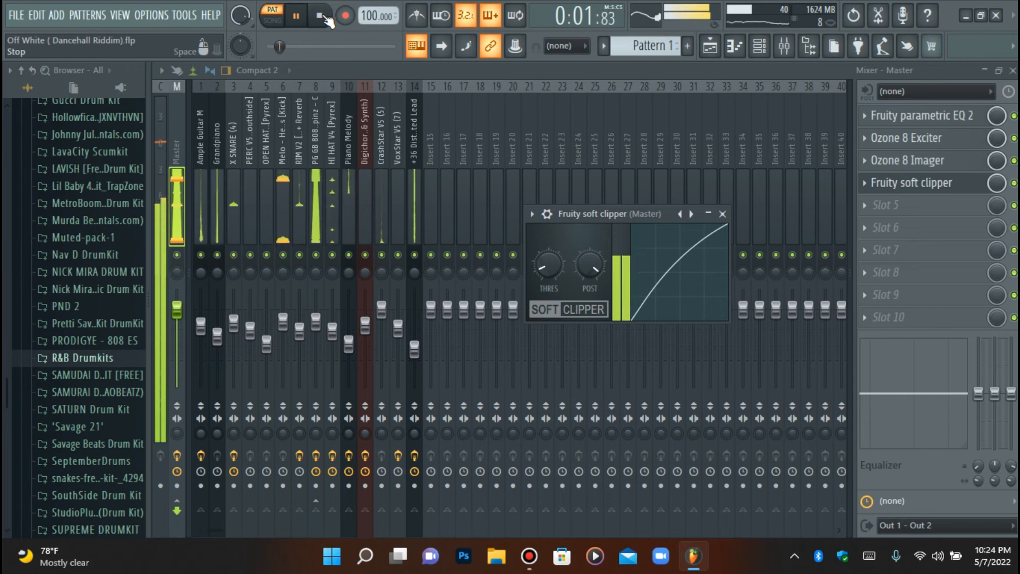
left_click(326, 19)
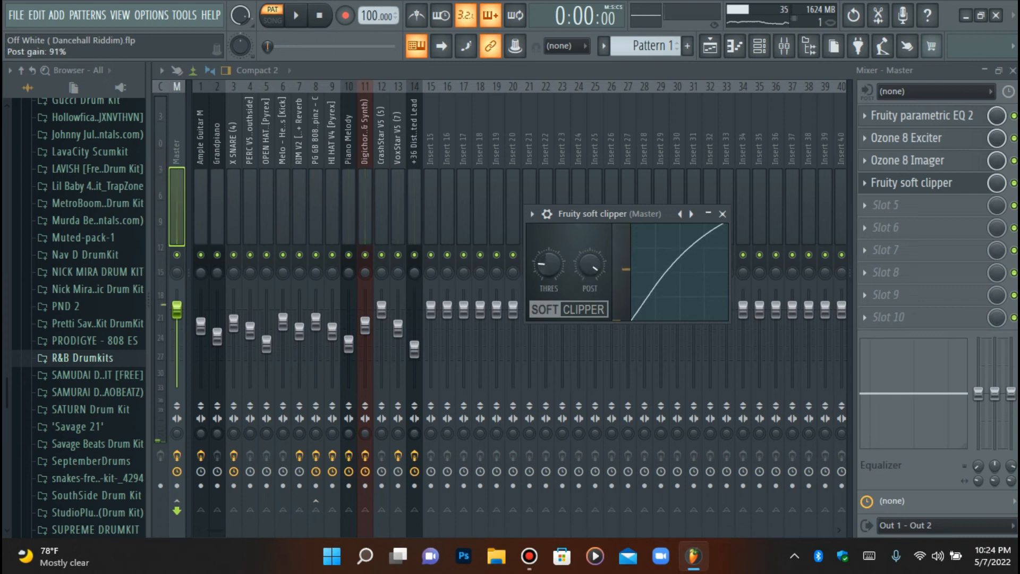
Step: Fine-tune the soft clipper's threshold against the playing pattern, keeping the post gain at 91%, and close the plugin
left_click_drag(551, 262, 551, 243)
left_click_drag(594, 270, 594, 275)
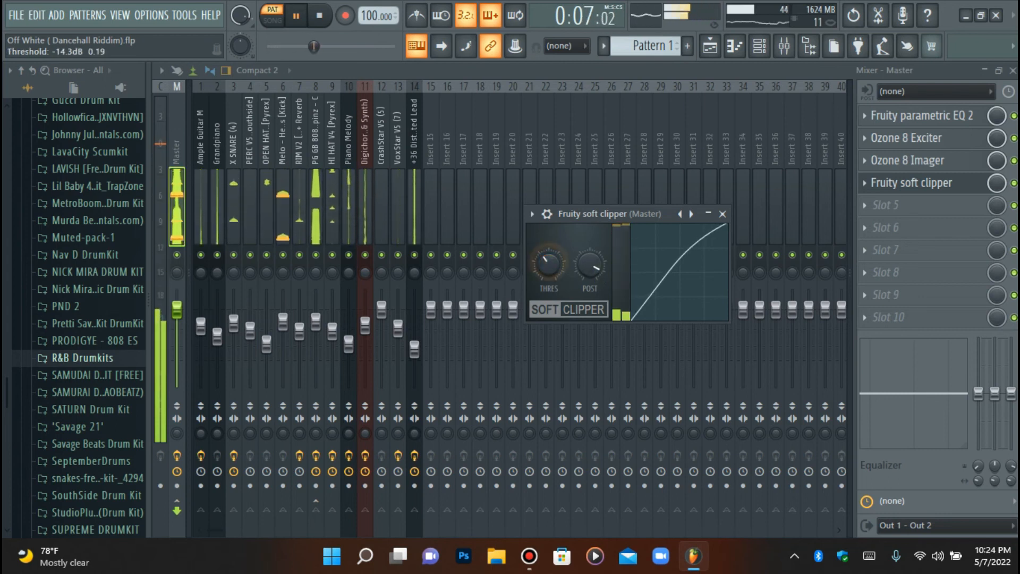
left_click_drag(549, 264, 548, 270)
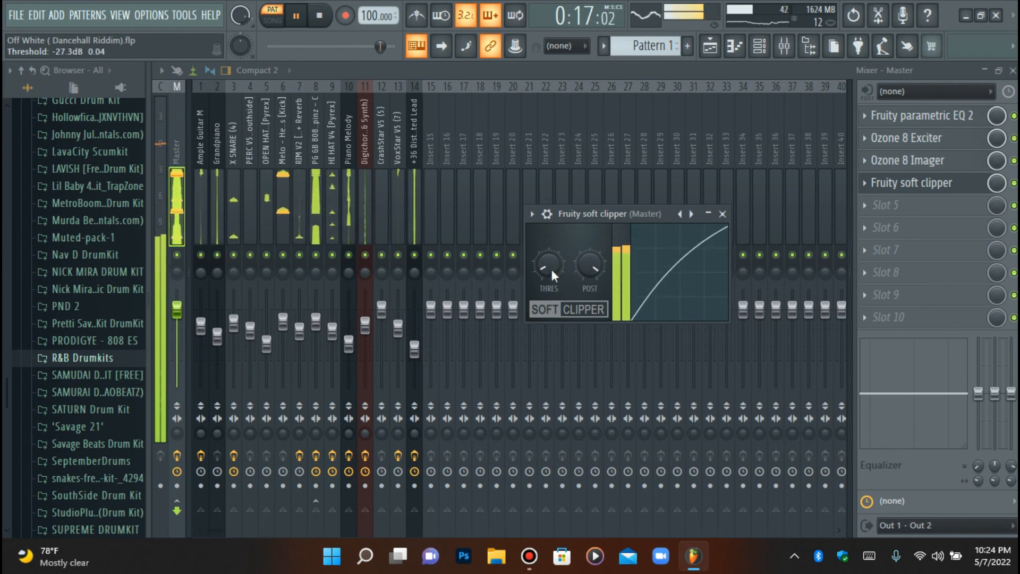
left_click_drag(548, 265, 548, 272)
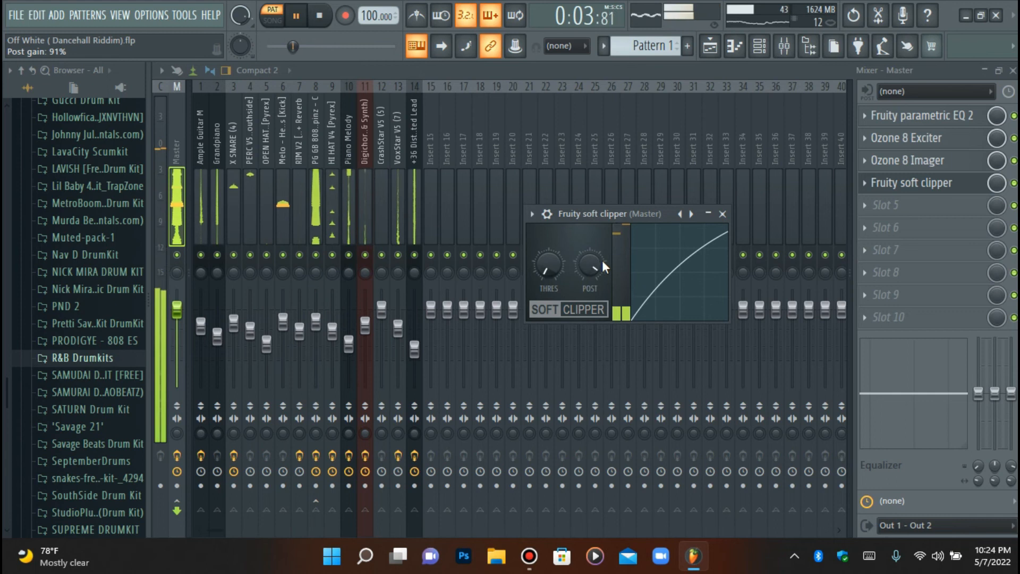
left_click_drag(551, 272, 551, 264)
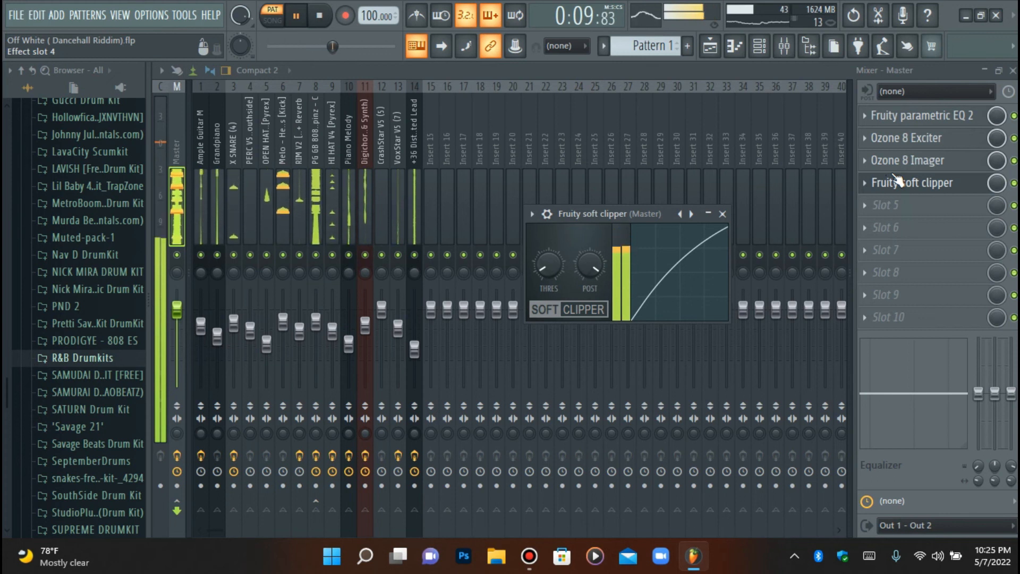
left_click(913, 183)
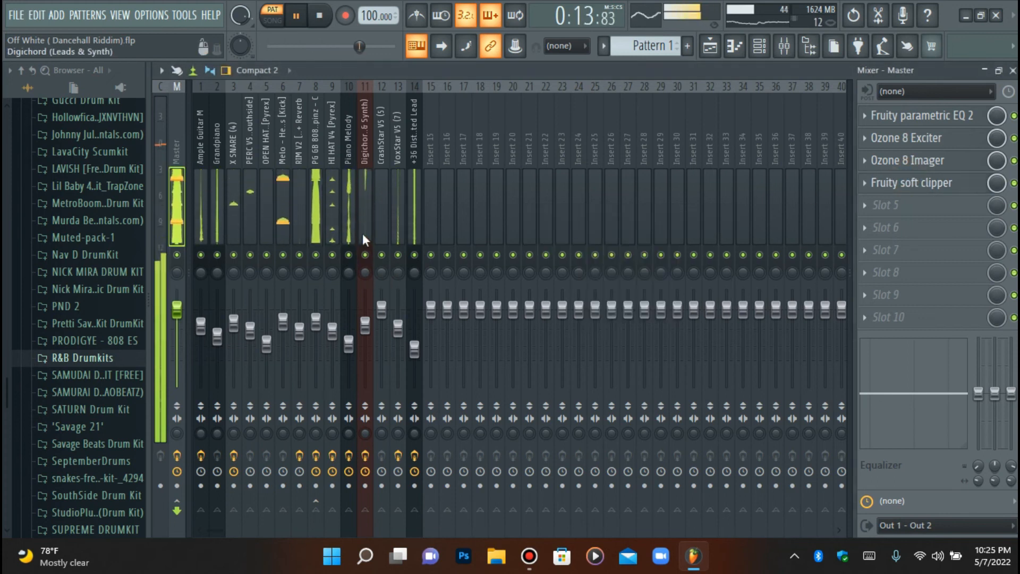
Step: Slightly lower the OPEN HAT V1 and PERC V5 mixer levels during playback and stop the pattern
left_click(264, 225)
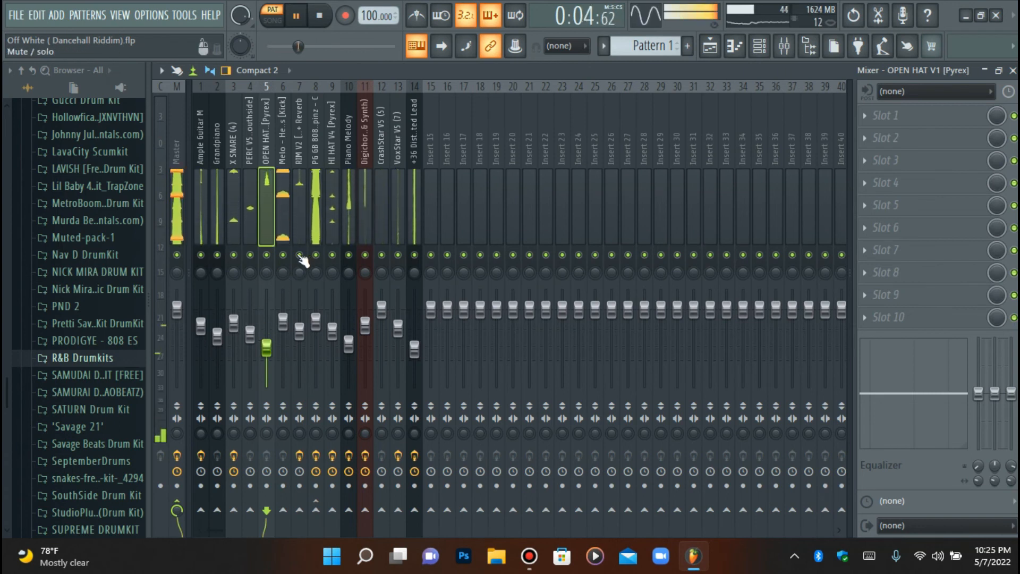
left_click(253, 232)
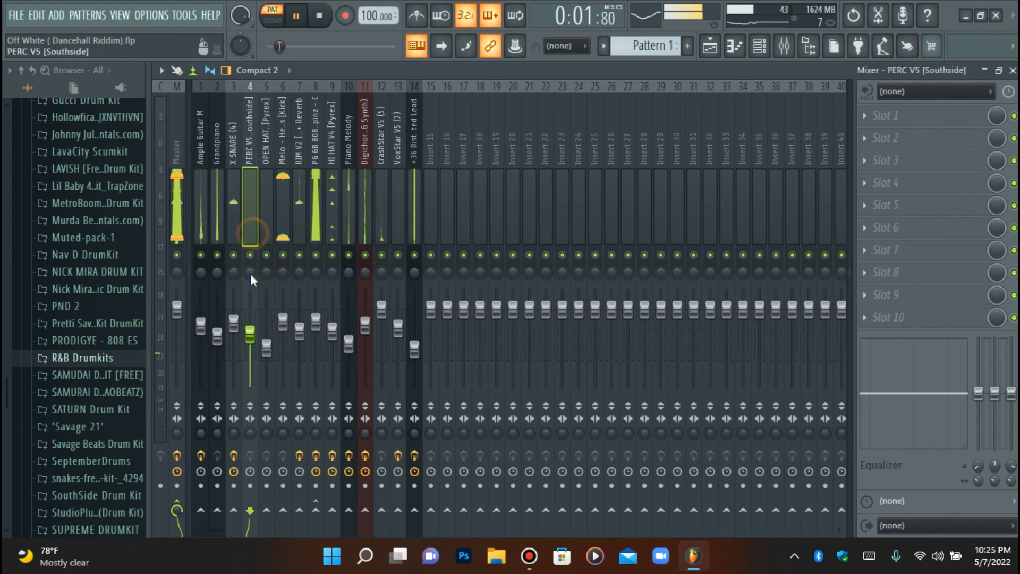
left_click_drag(255, 340, 256, 344)
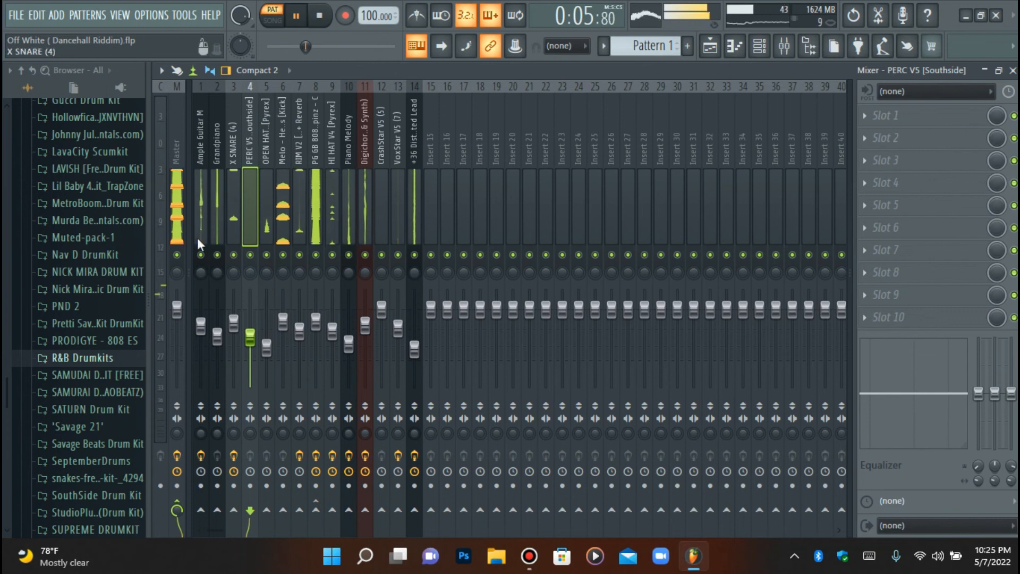
left_click(760, 53)
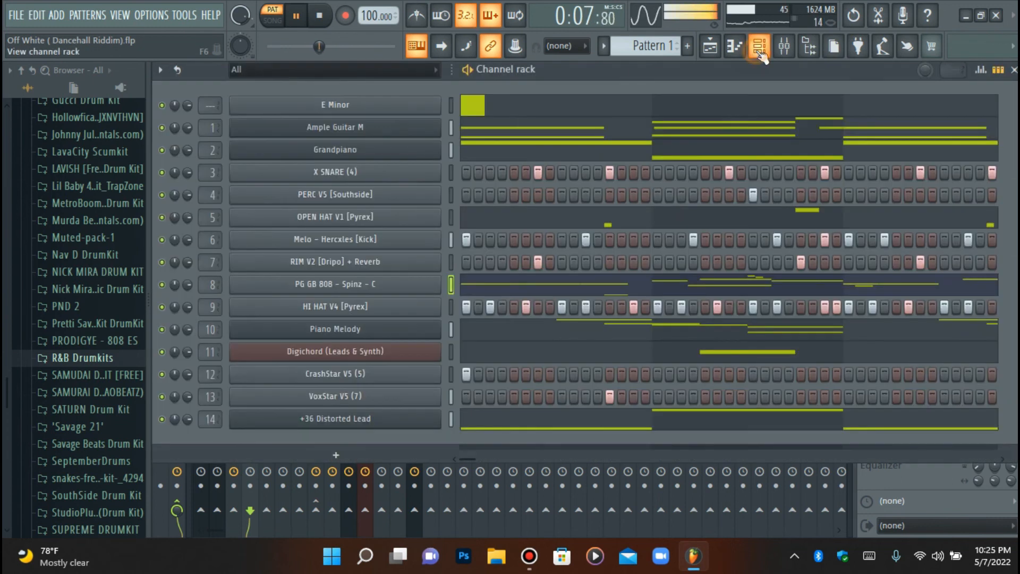
left_click(795, 49)
key("space")
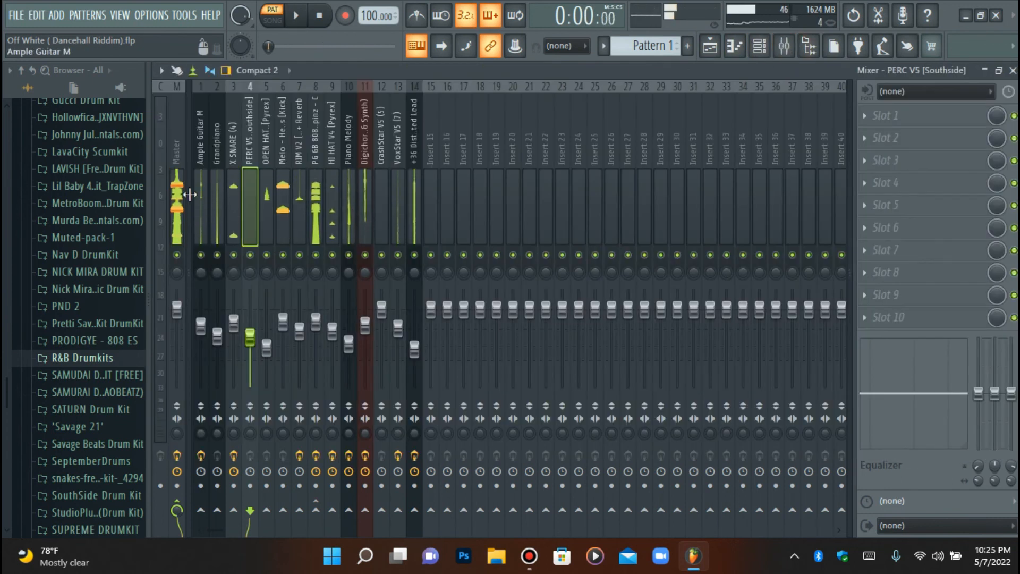
Step: Try a second Fruity soft clipper in the Master's slot 5, listening with the Imager and first clipper bypassed
left_click(178, 196)
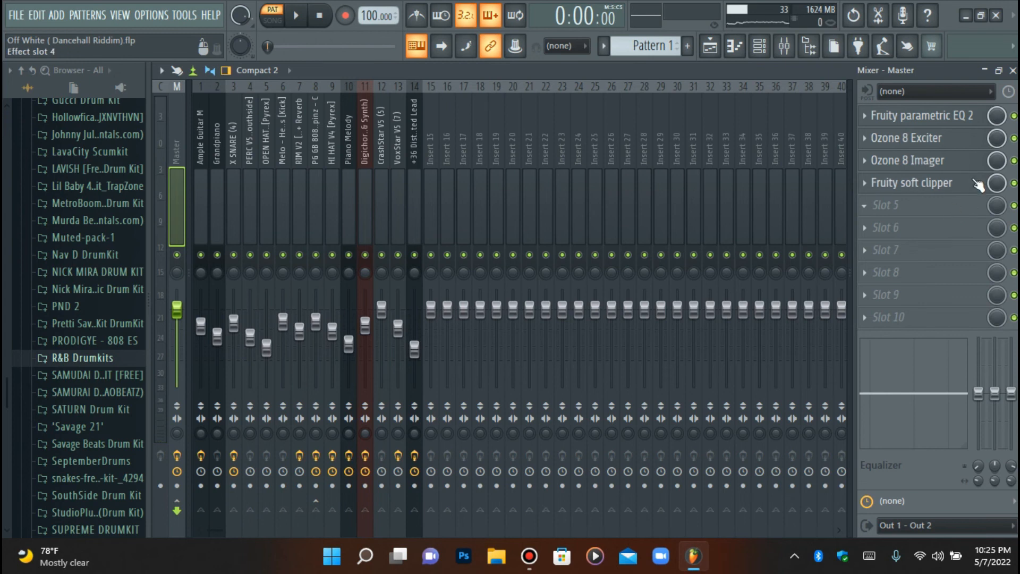
left_click(976, 214)
left_click(284, 260)
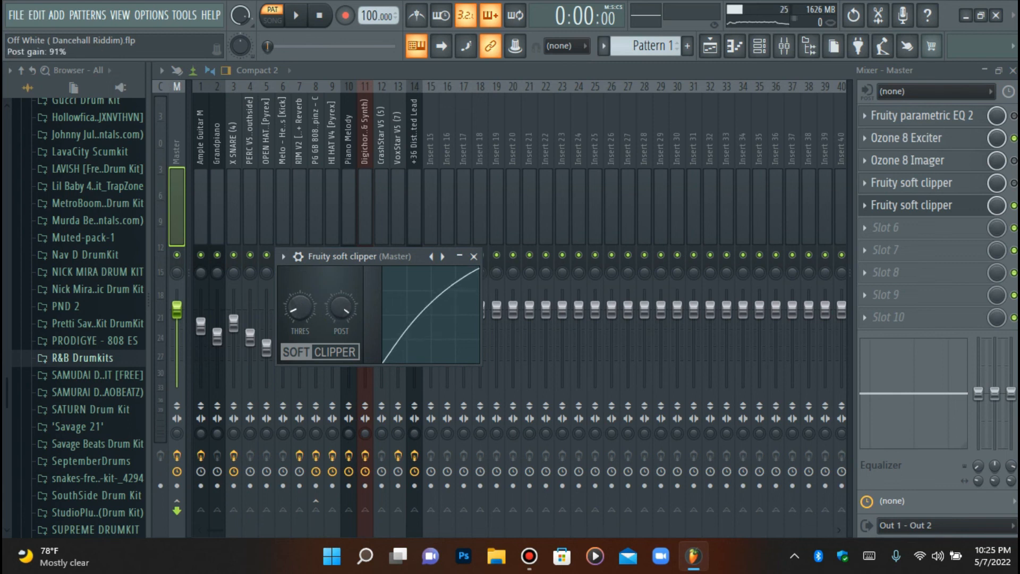
key("space")
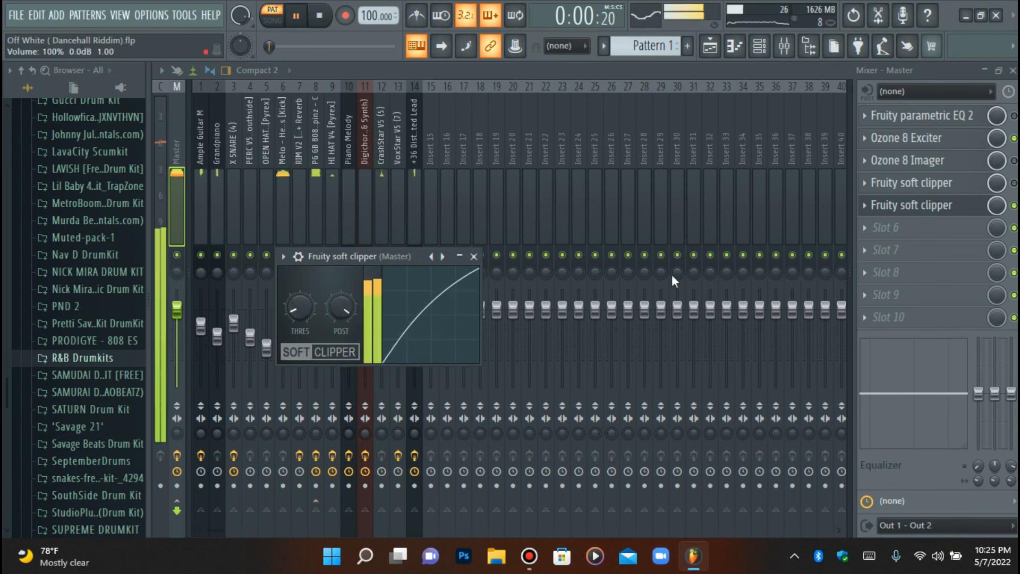
left_click(895, 206)
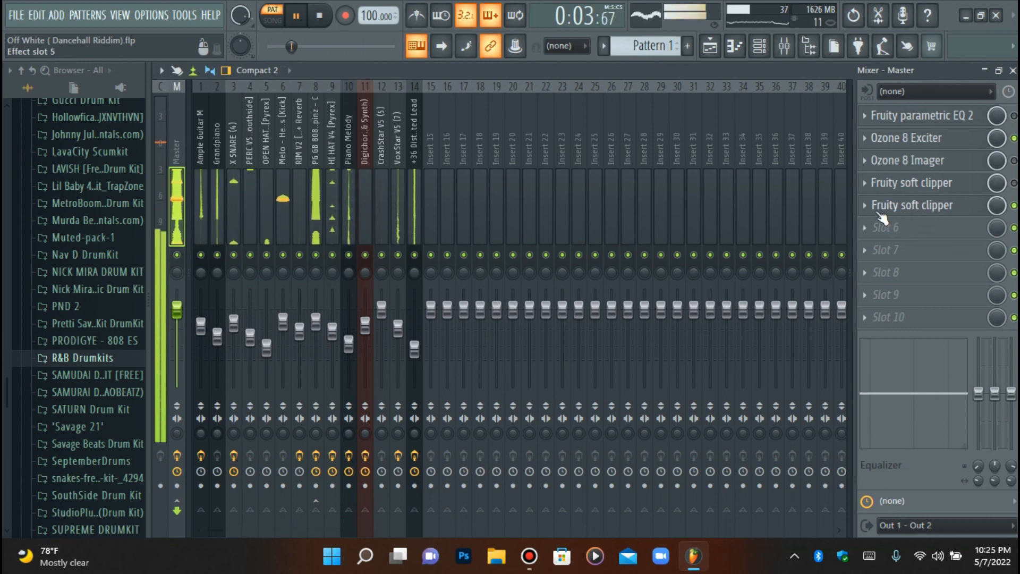
key("space")
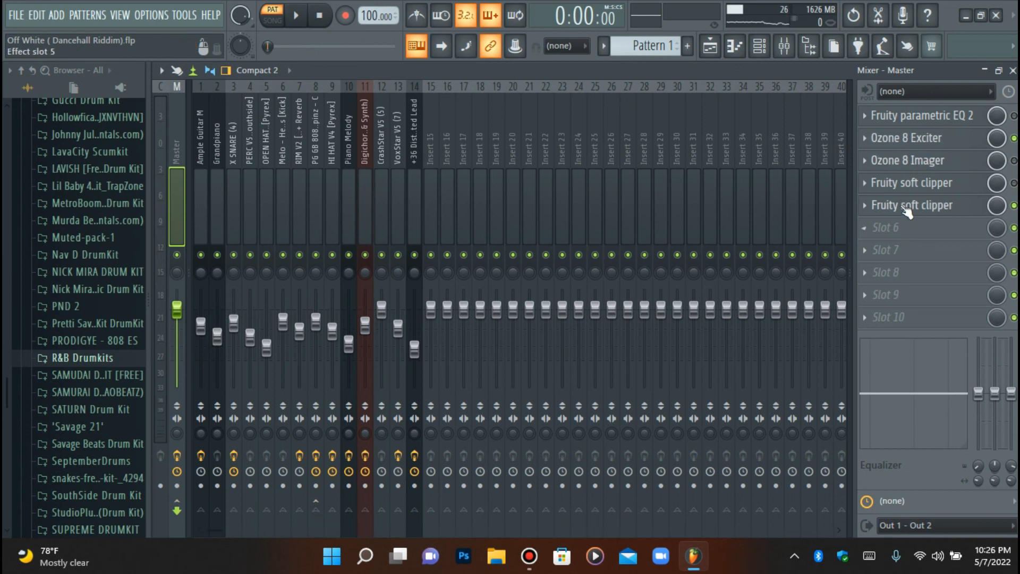
Step: Replace the second soft clipper in the Master's slot 5 with Fruity Multiband Compressor
left_click(865, 208)
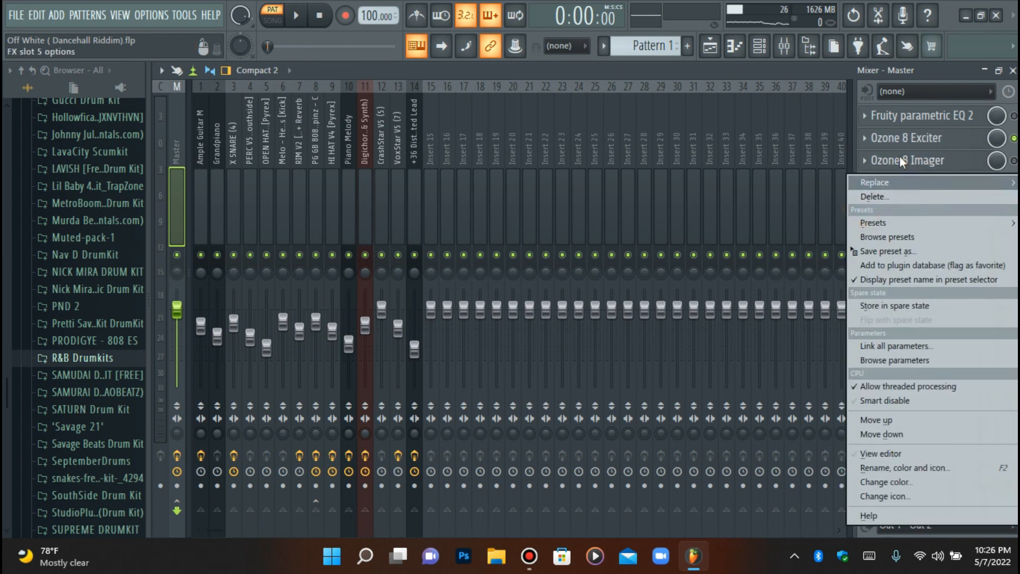
double_click(940, 64)
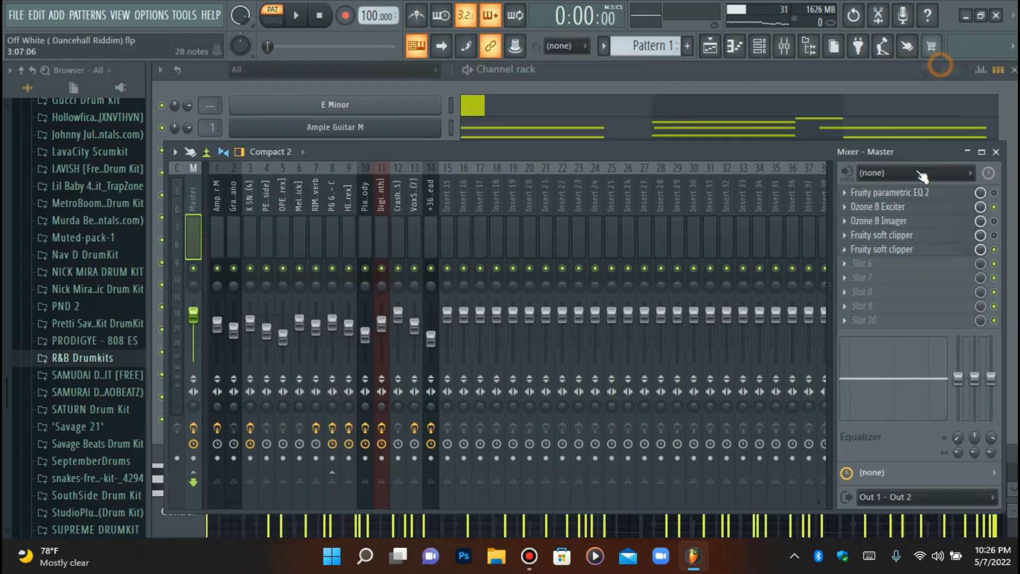
left_click(981, 151)
left_click(863, 206)
mouse_move(875, 183)
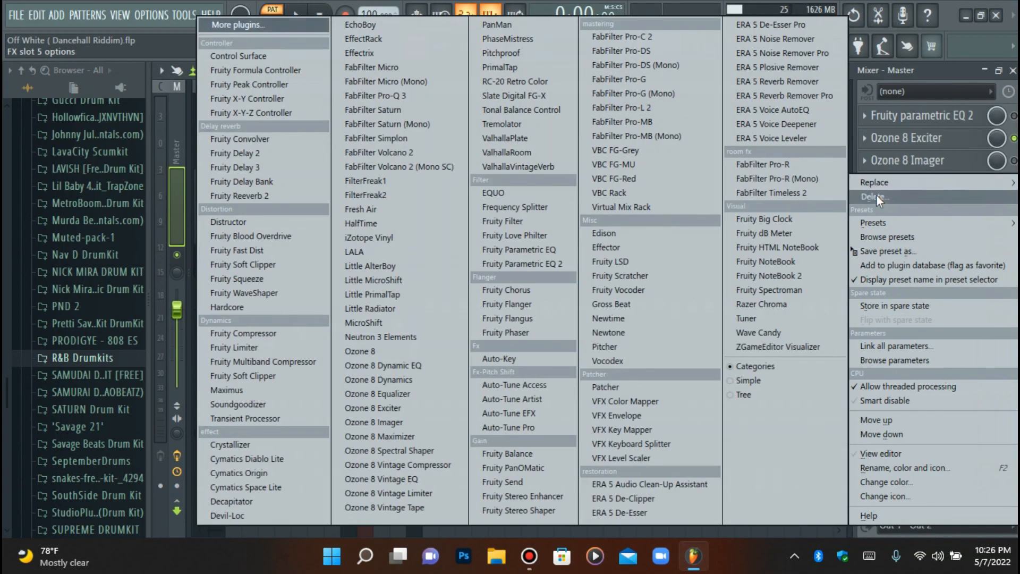
left_click(279, 363)
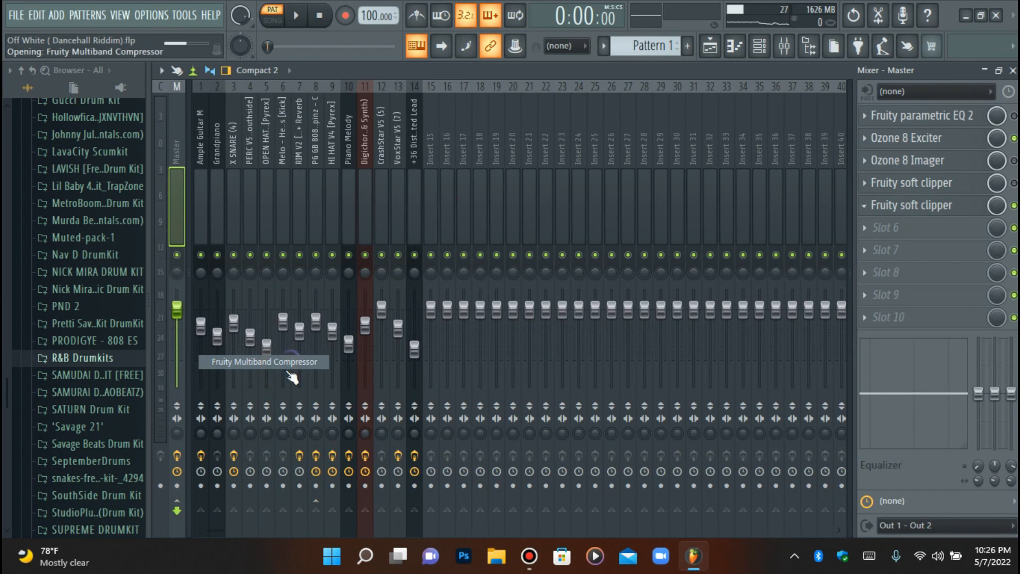
Step: Load the Mastering 2.4dB preset in the Fruity Multiband Compressor and listen to the pattern through it
left_click(283, 257)
left_click(283, 257)
left_click(284, 257)
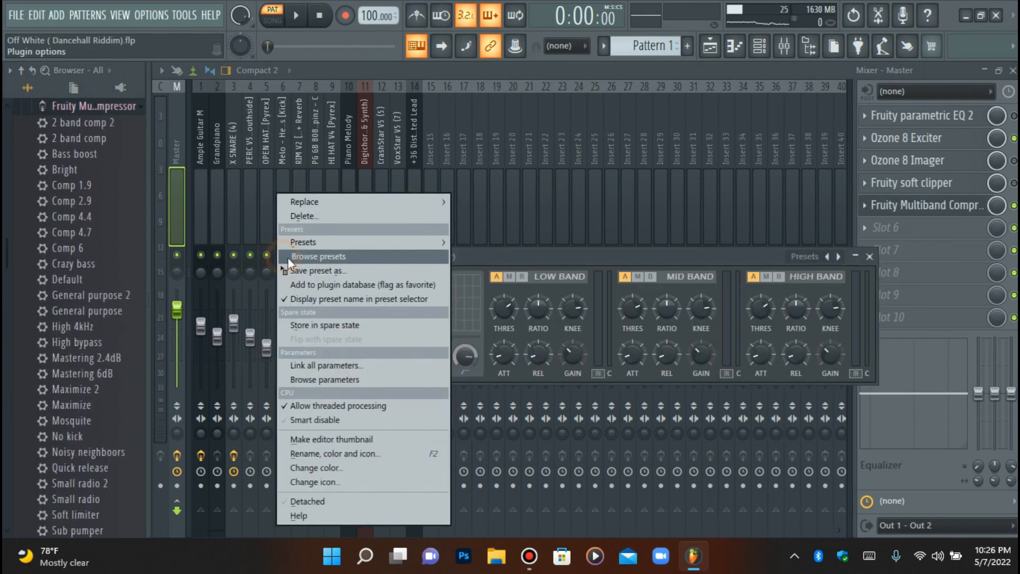
mouse_move(303, 243)
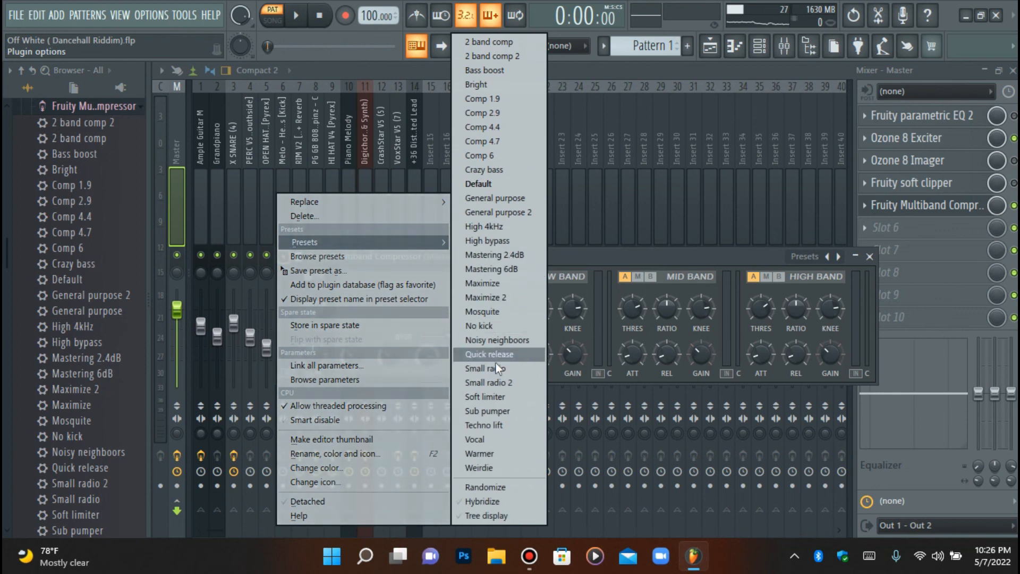
left_click(511, 254)
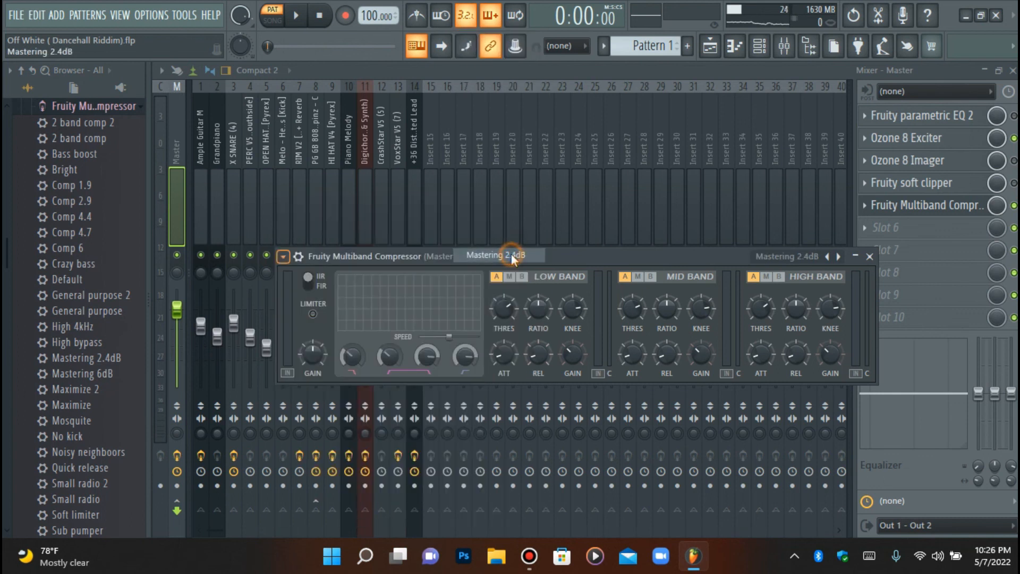
key("space")
left_click(84, 108)
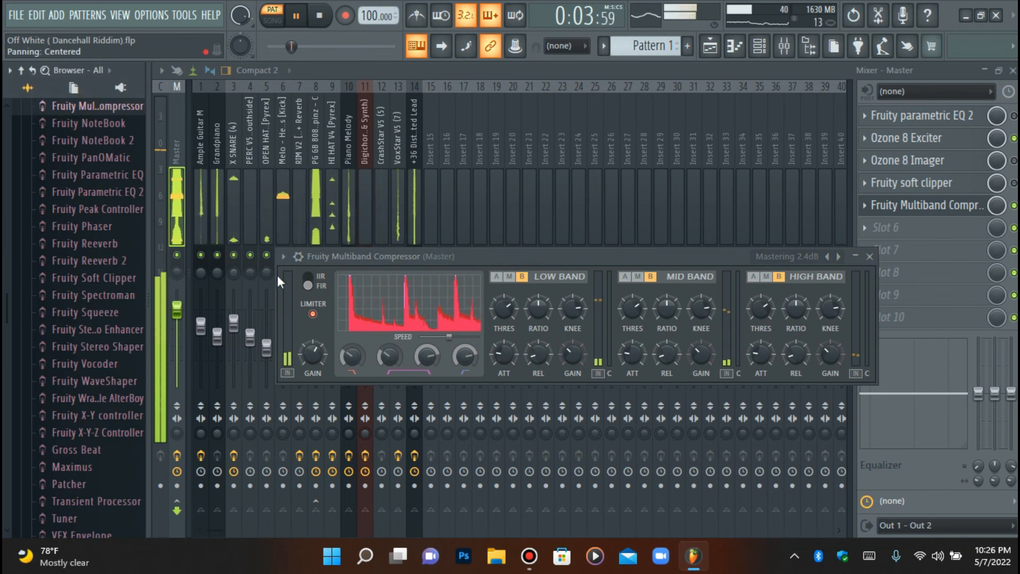
Step: Switch the Multiband Compressor to the General purpose 2 preset and briefly audition the pattern
key("space")
left_click(283, 256)
mouse_move(311, 240)
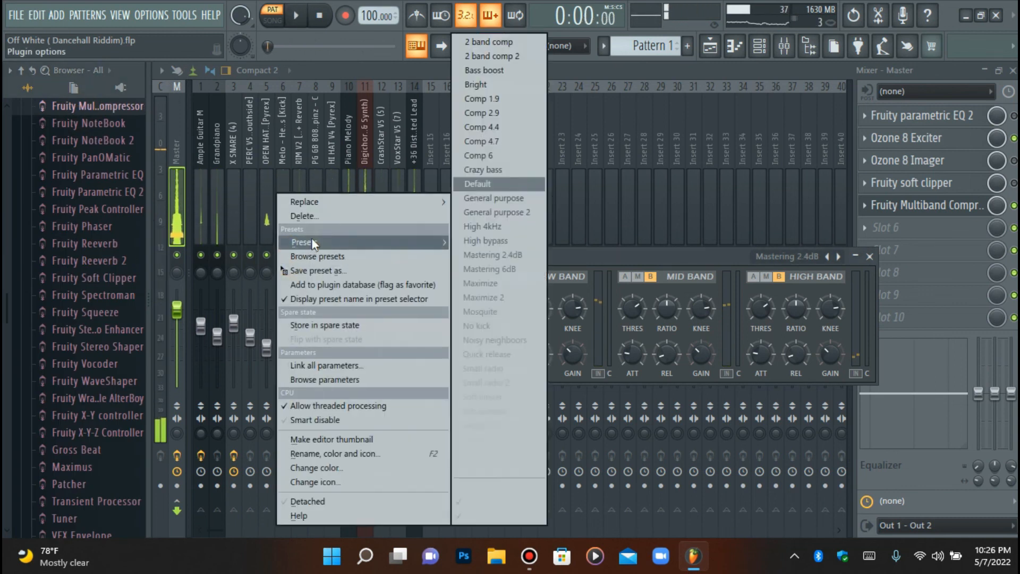
left_click(513, 215)
key("space")
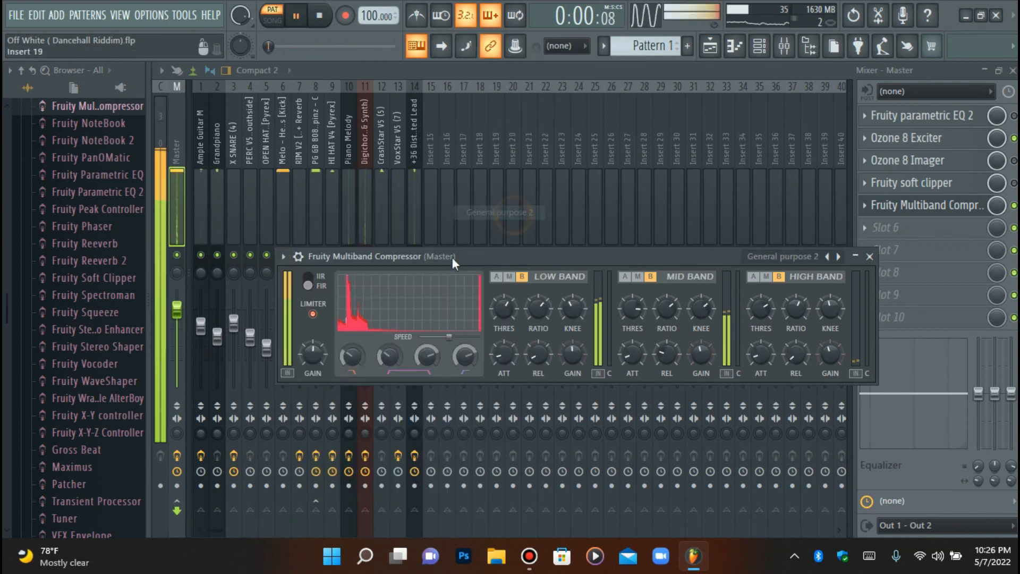
key("space")
Step: Delete the Multiband Compressor from the Master's slot 5 and re-enable the soft clipper and Ozone 8 Imager
left_click(283, 257)
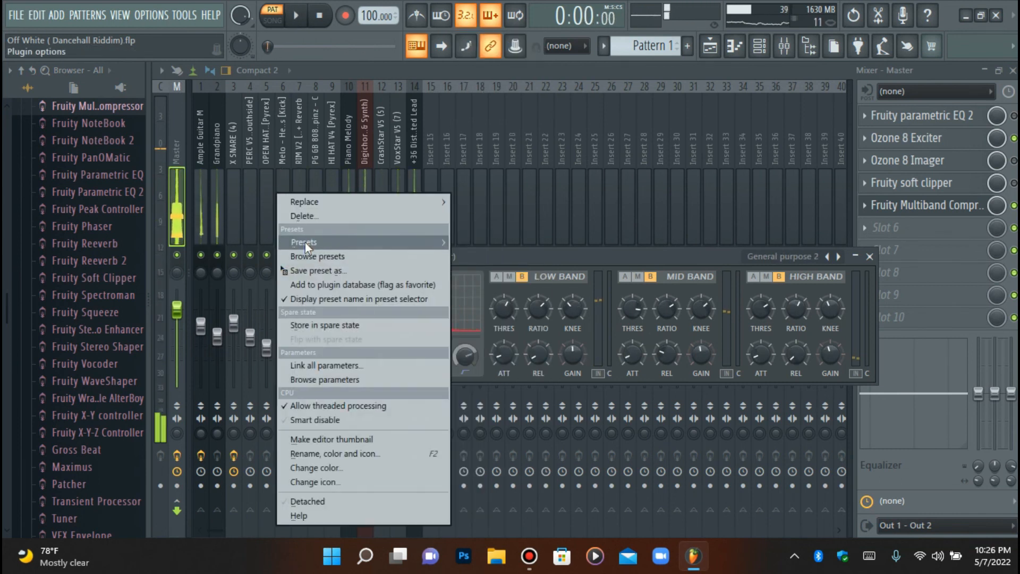
left_click(869, 207)
left_click(866, 207)
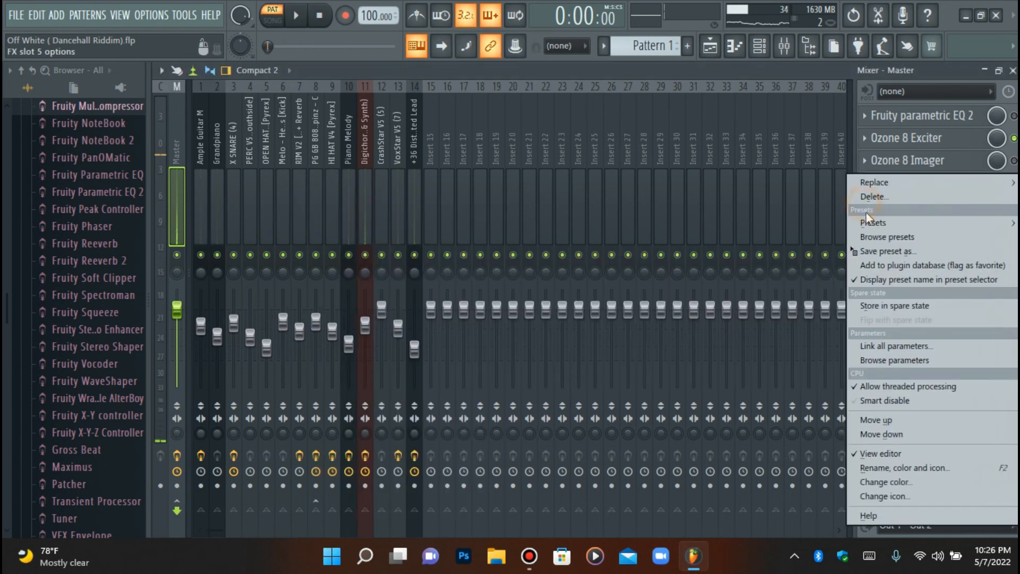
left_click(871, 203)
left_click(588, 325)
left_click(1013, 182)
left_click(1013, 160)
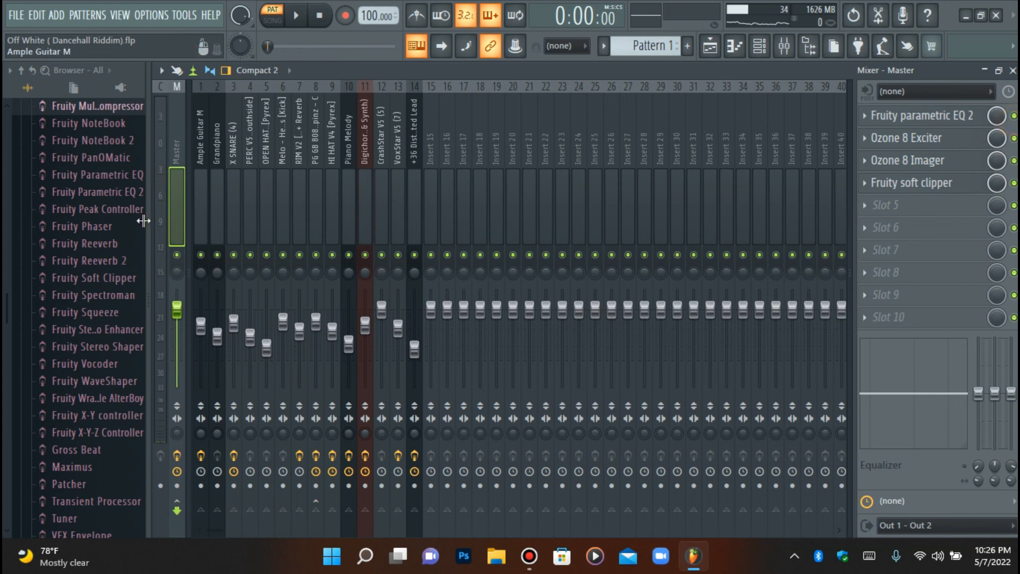
Step: Collapse the Plugin presets folder in the browser
scroll(53, 228, "up", 5)
scroll(50, 222, "up", 10)
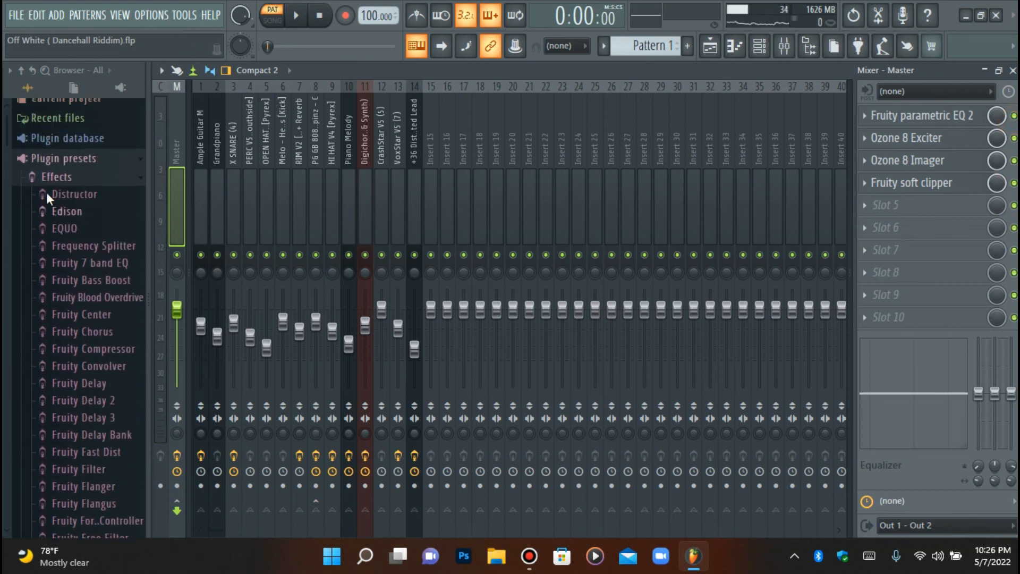
left_click(46, 168)
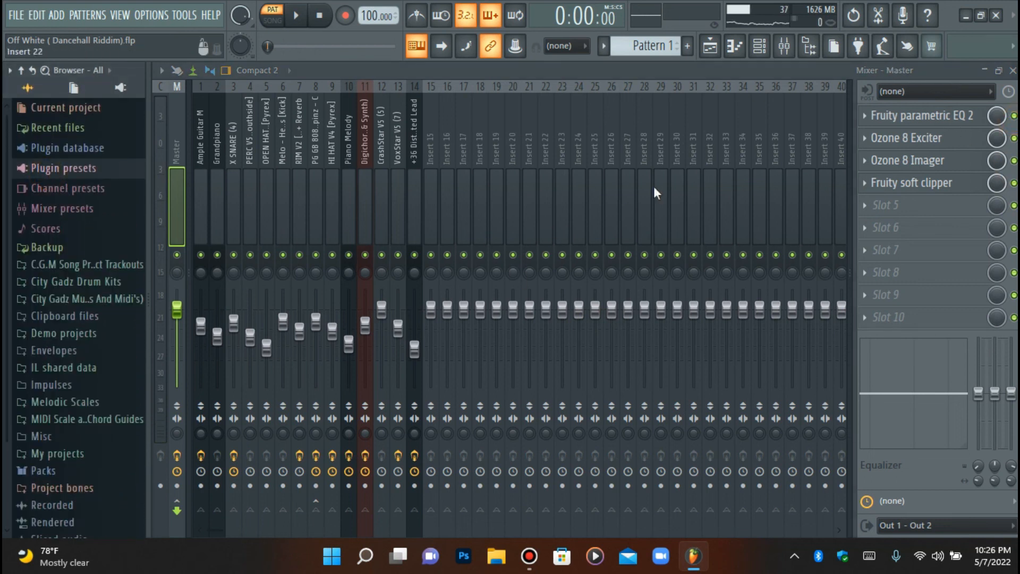
Step: Show the channel rack, play the finished pattern and select all channels
left_click(759, 63)
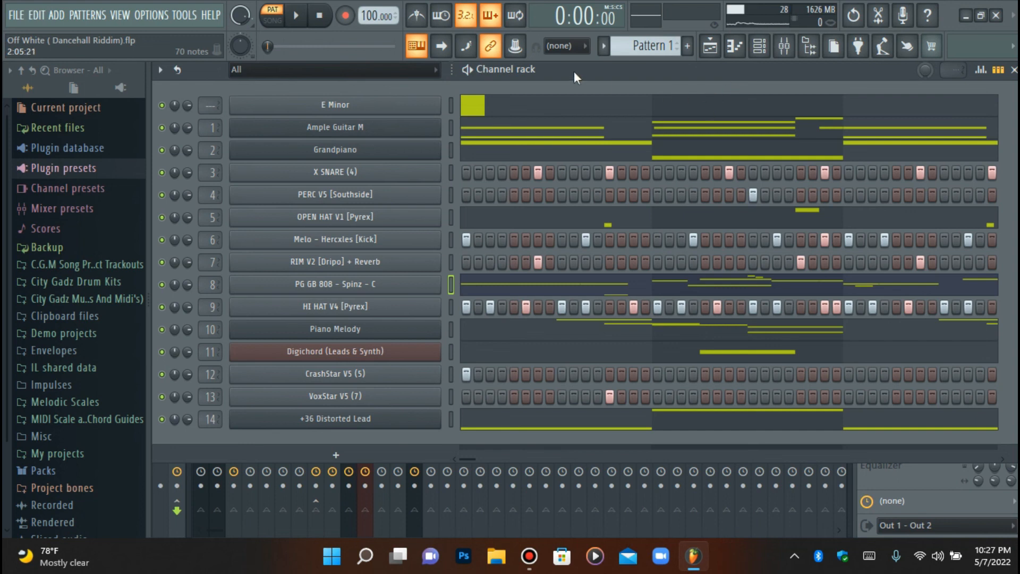
key("space")
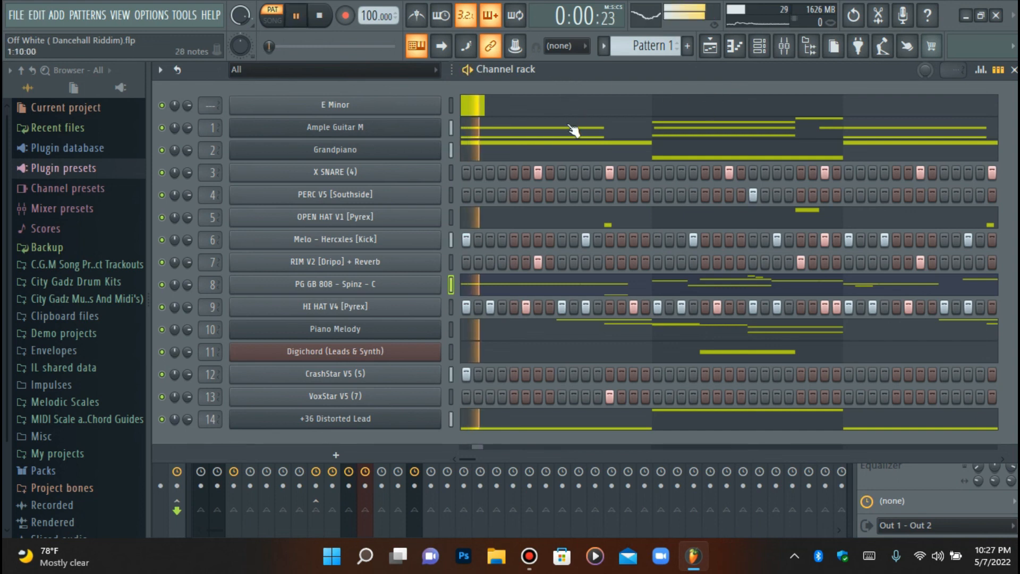
double_click(452, 101)
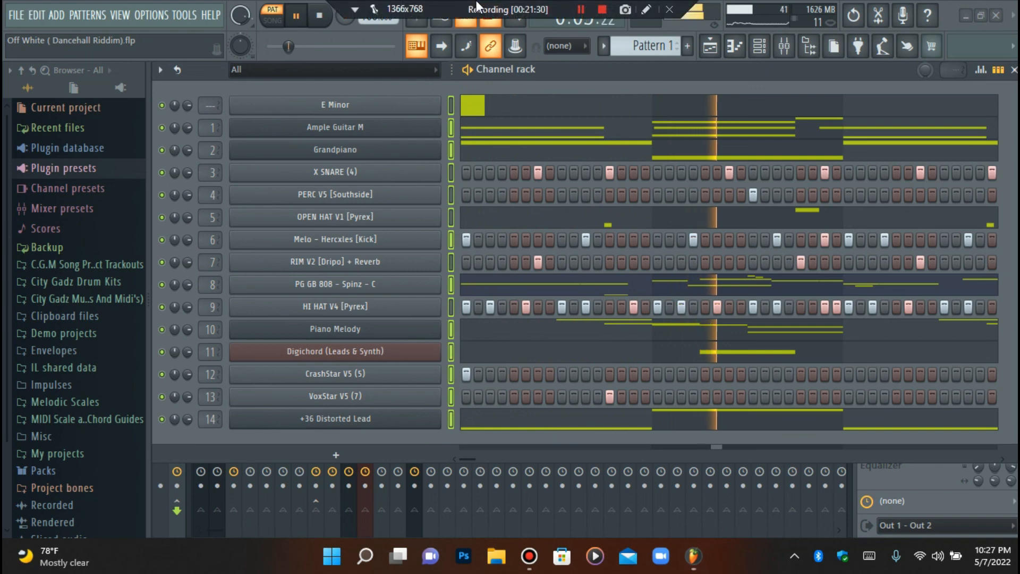